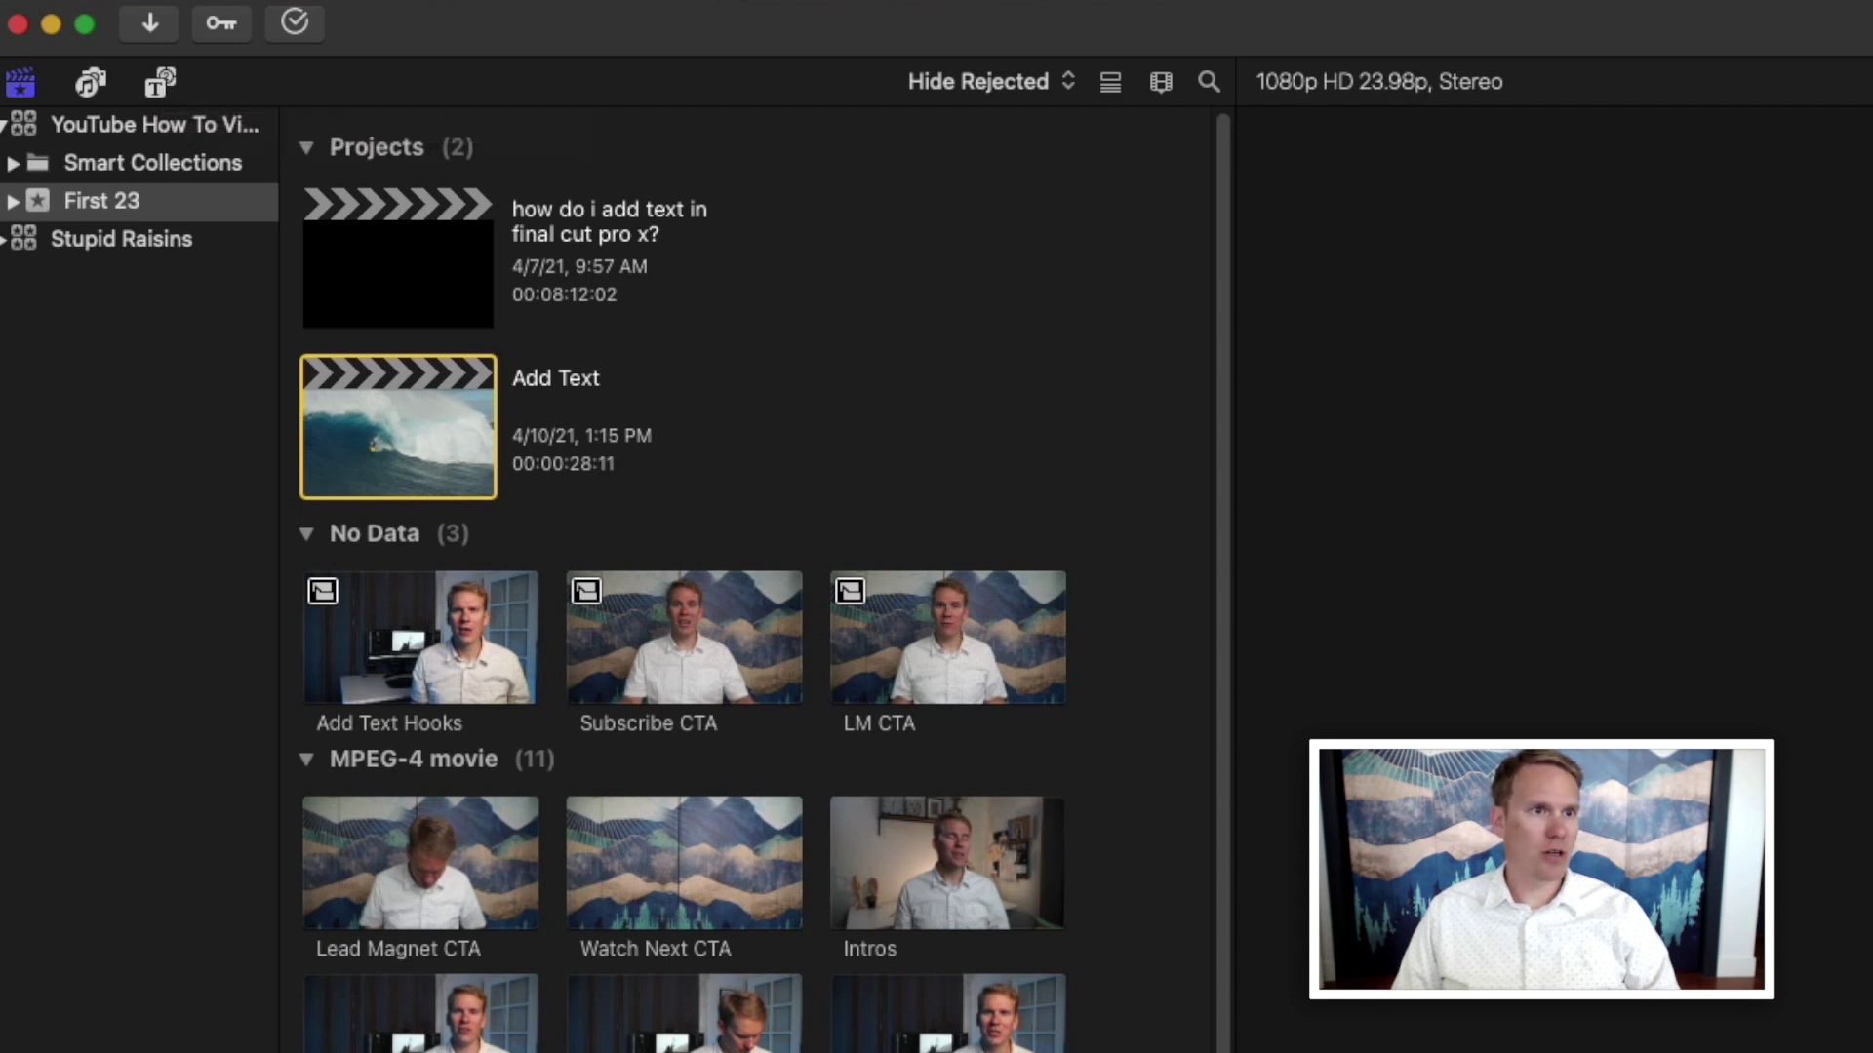
Show the Titles and Generators browser and scroll through the installed Build In/Out titles.
{"action": "left_click", "coordinate": [814, 0]}
{"action": "mouse_move", "coordinate": [961, 275]}
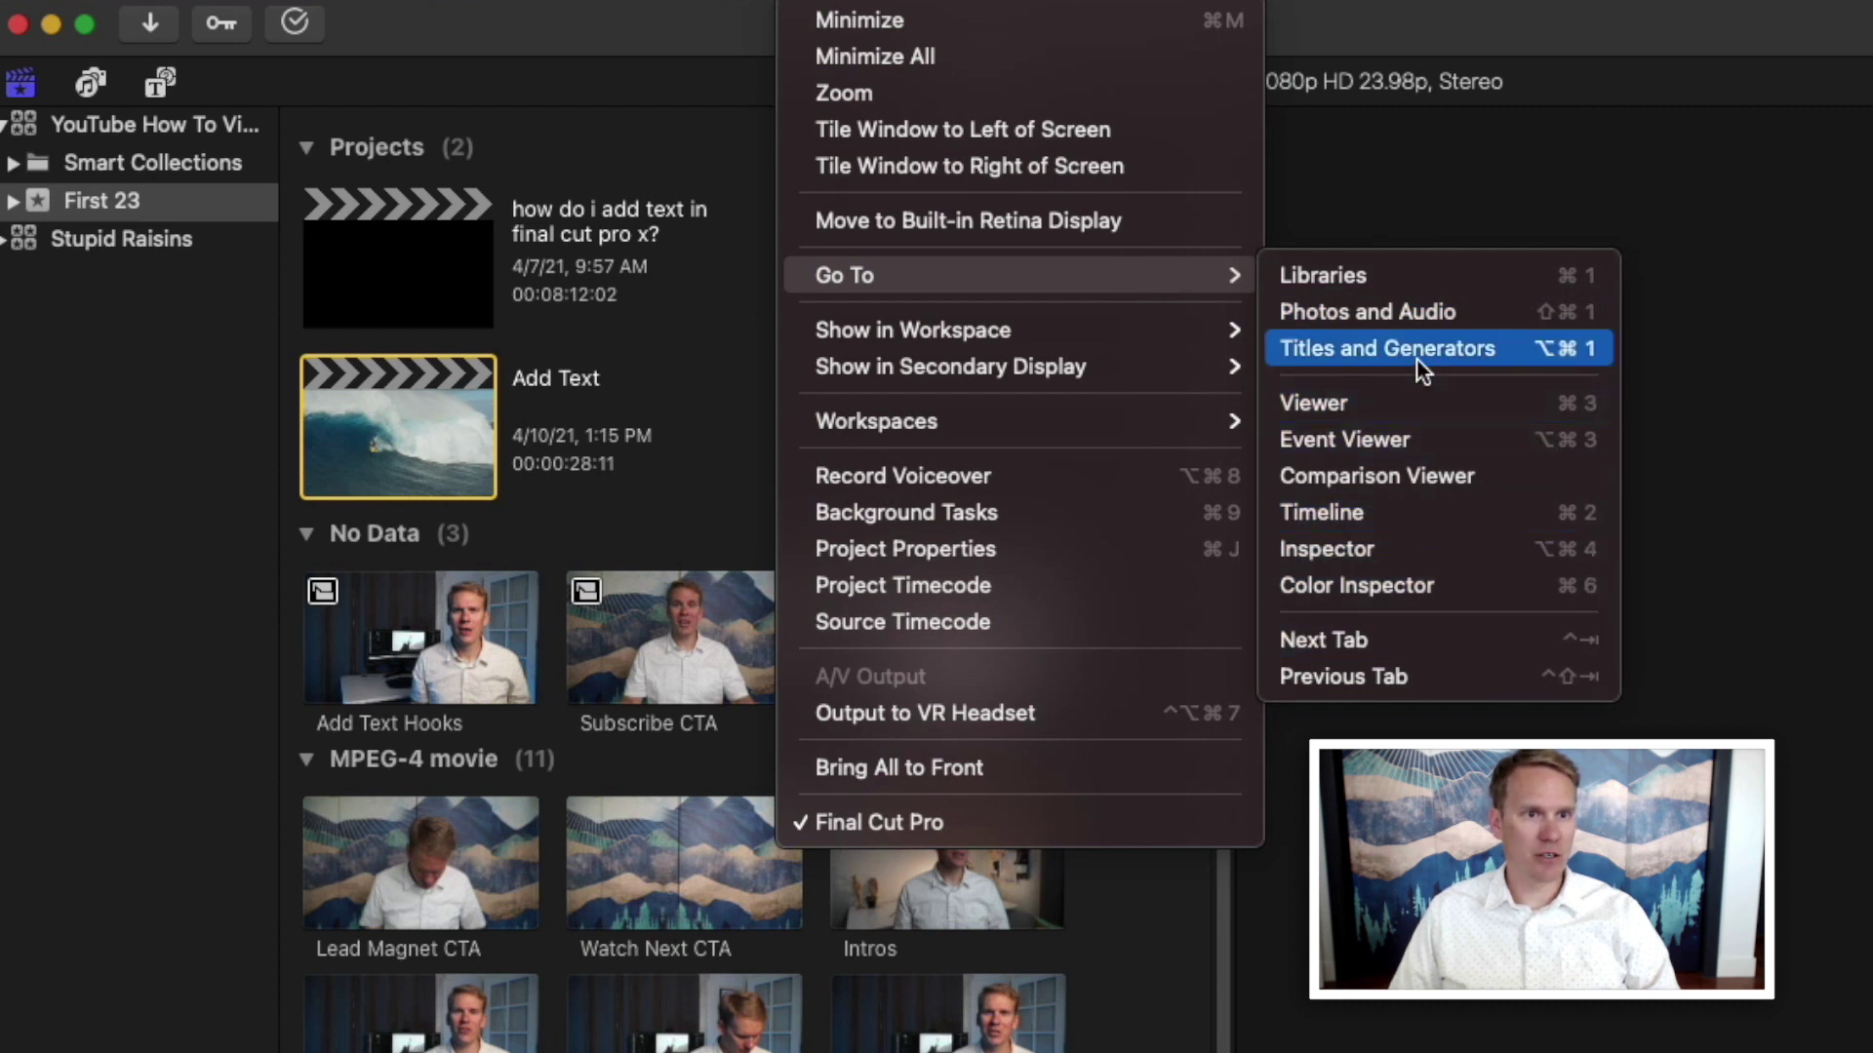
{"action": "left_click", "coordinate": [1552, 359]}
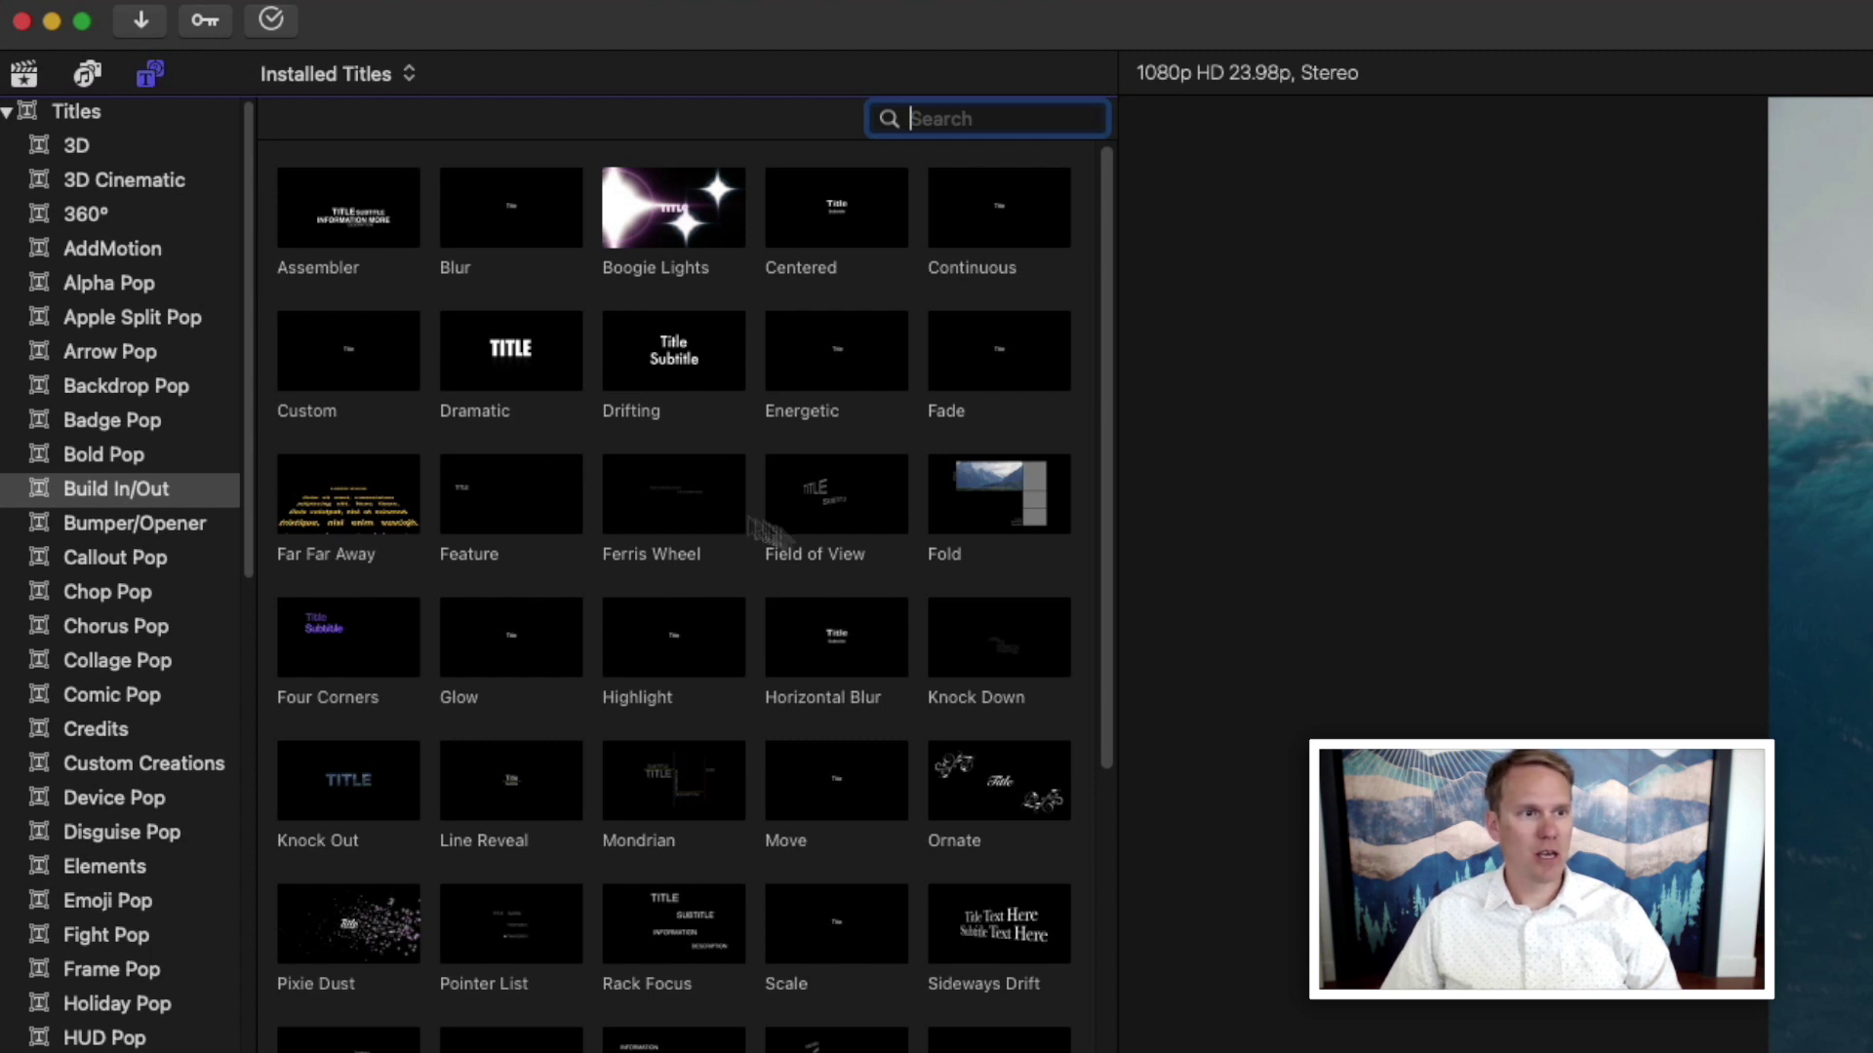
{"action": "scroll", "coordinate": [741, 688], "scroll_direction": "down", "scroll_amount": 8}
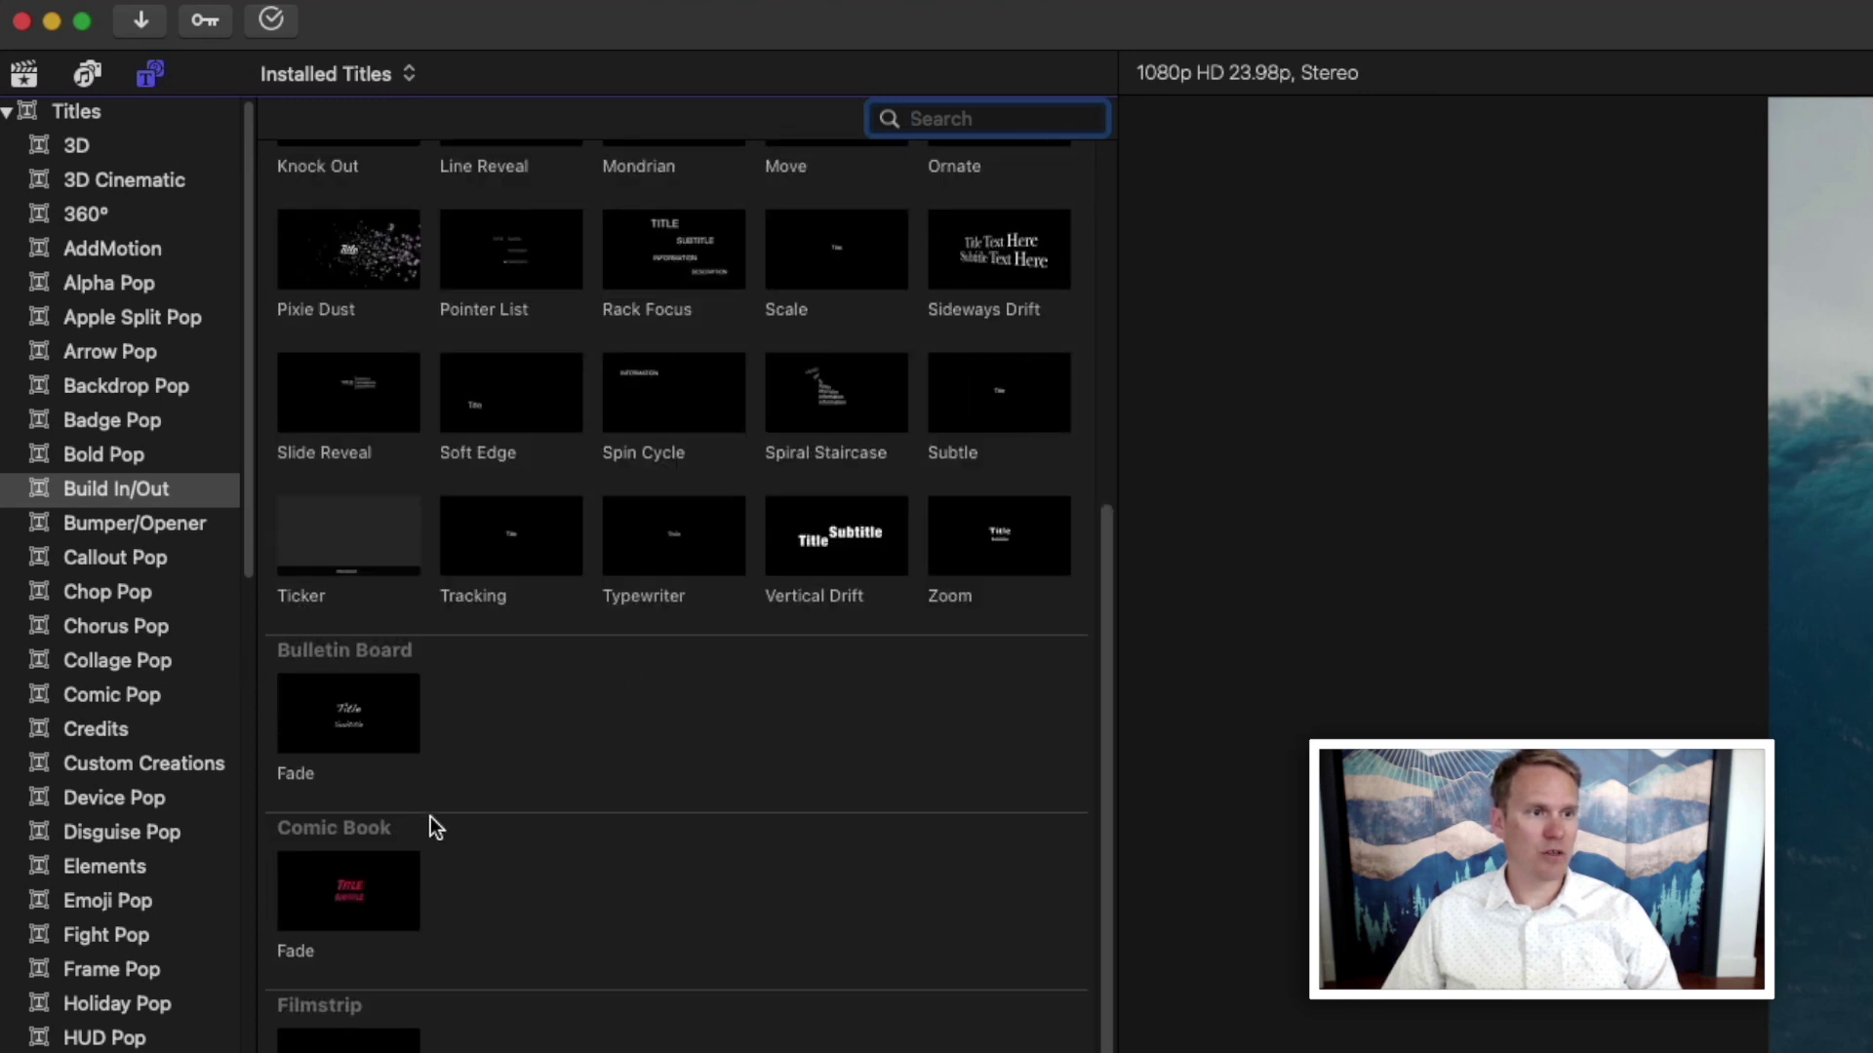
{"action": "scroll", "coordinate": [517, 832], "scroll_direction": "down", "scroll_amount": 4}
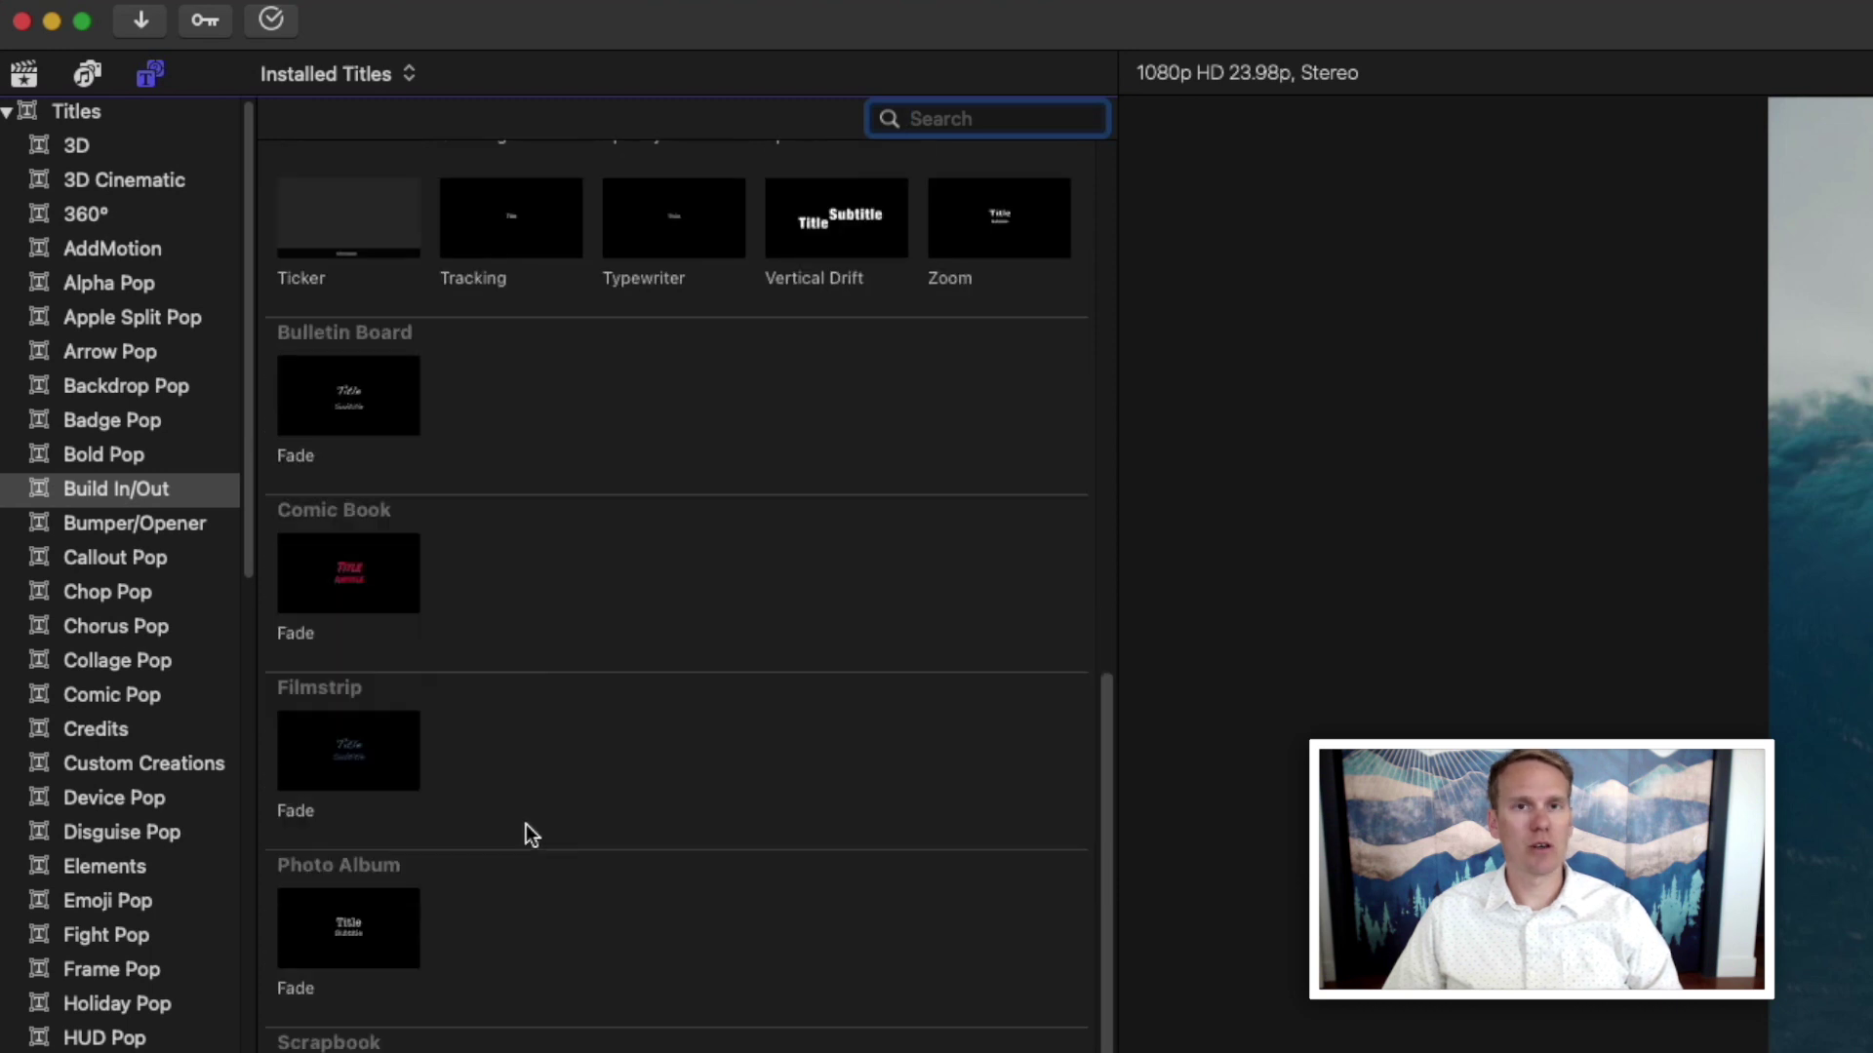
{"action": "scroll", "coordinate": [619, 805], "scroll_direction": "up", "scroll_amount": 5}
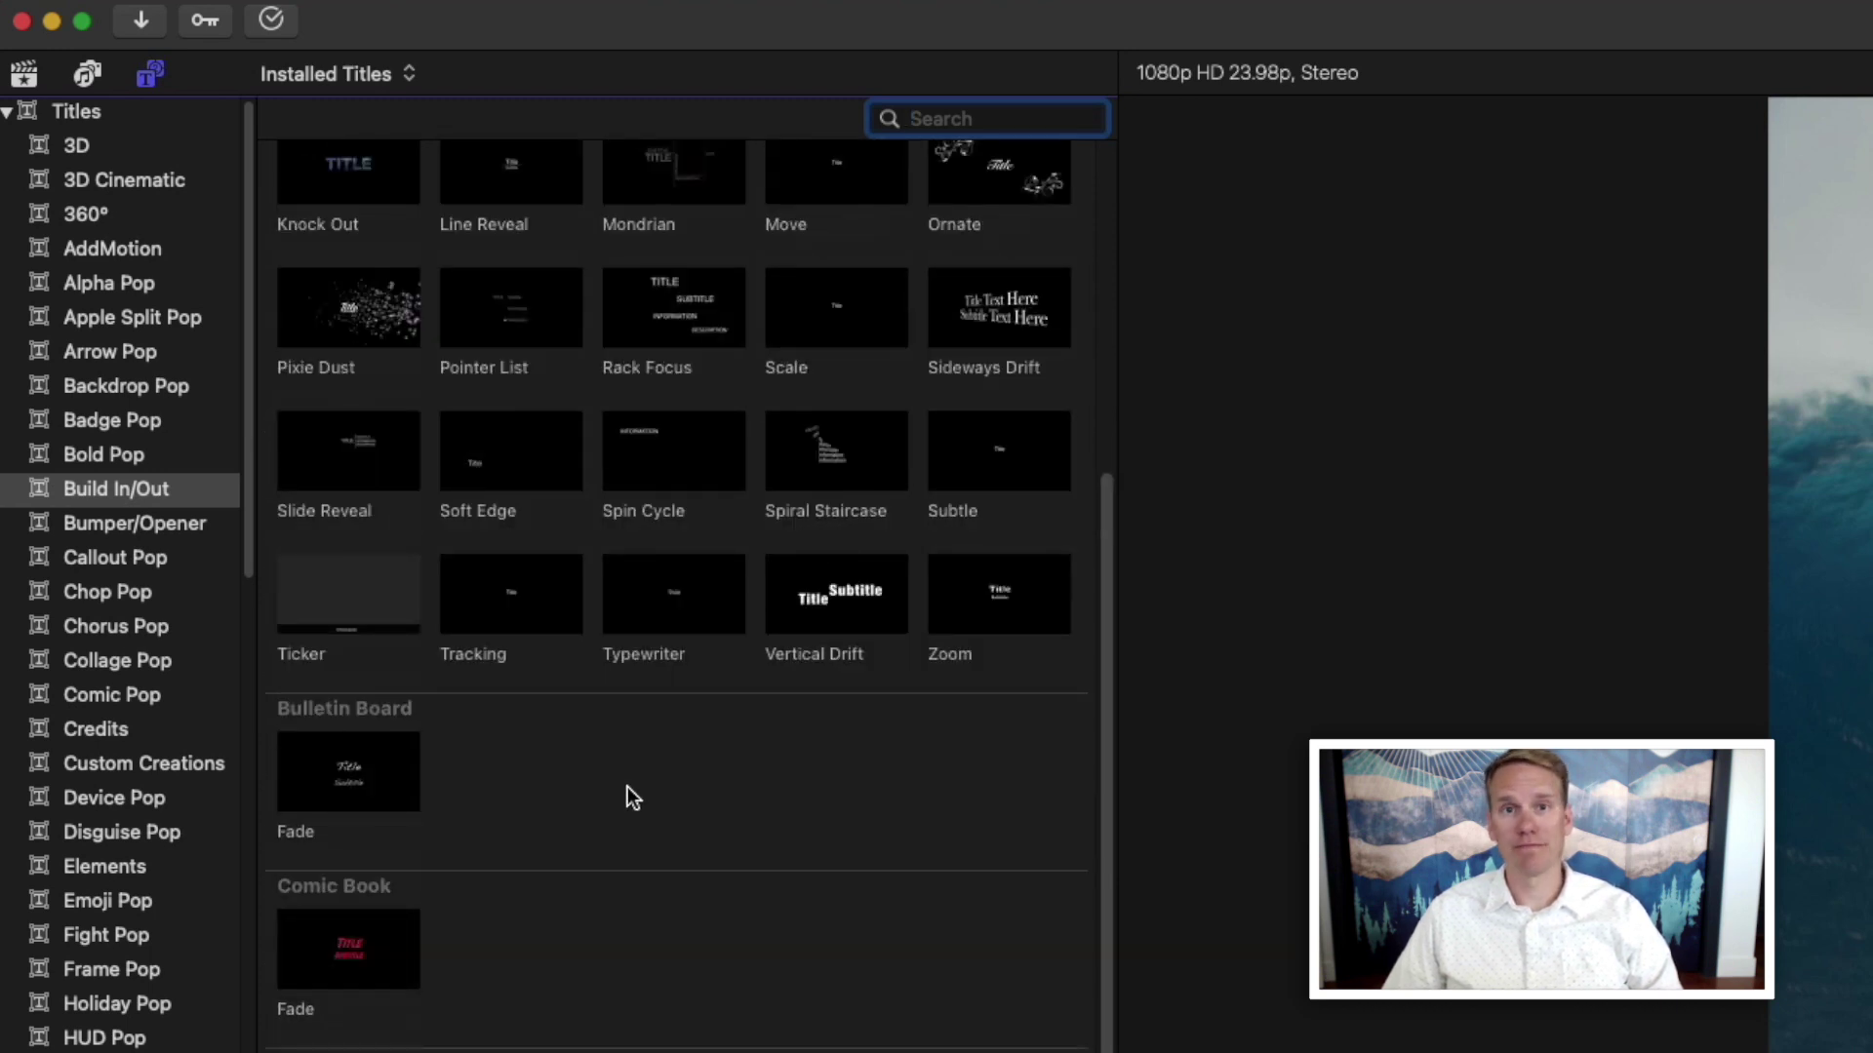
{"action": "scroll", "coordinate": [628, 786], "scroll_direction": "up", "scroll_amount": 8}
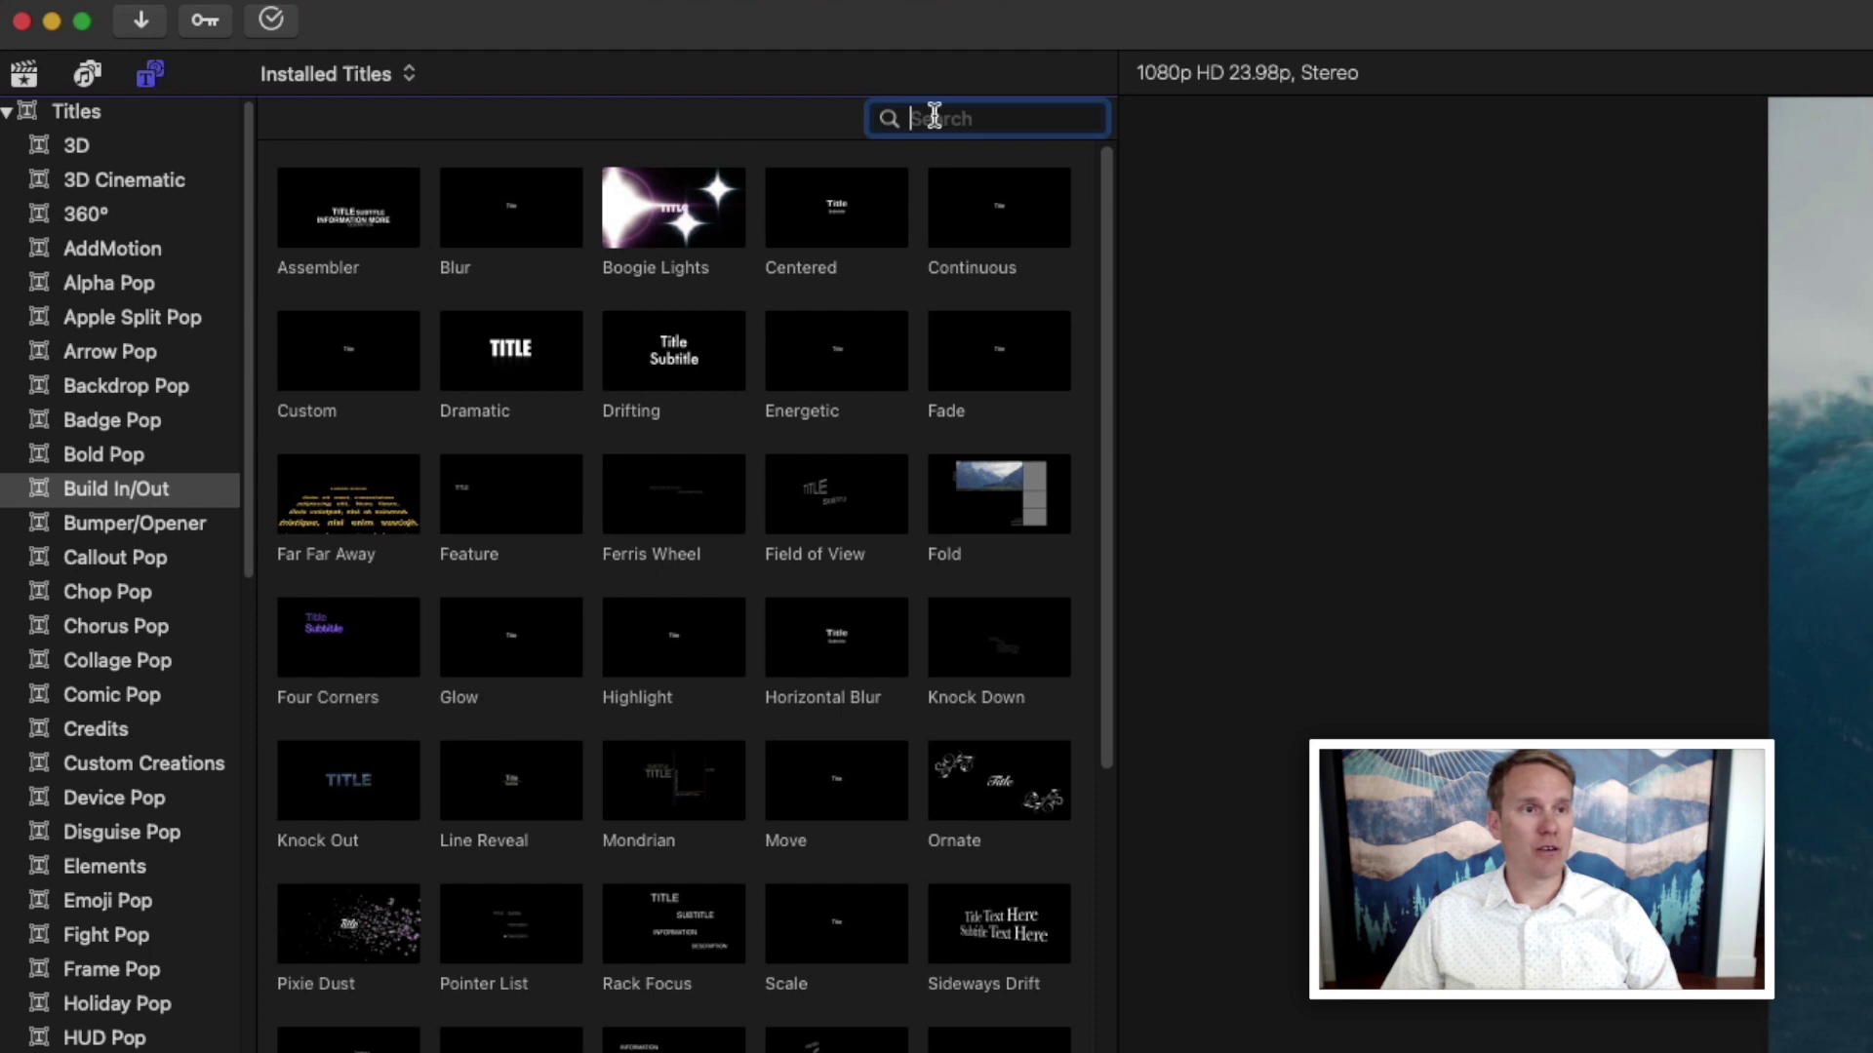
Filter the Titles browser with a 'drift' search to list Drifting, Sideways Drift and Vertical Drift.
{"action": "type", "text": "D"}
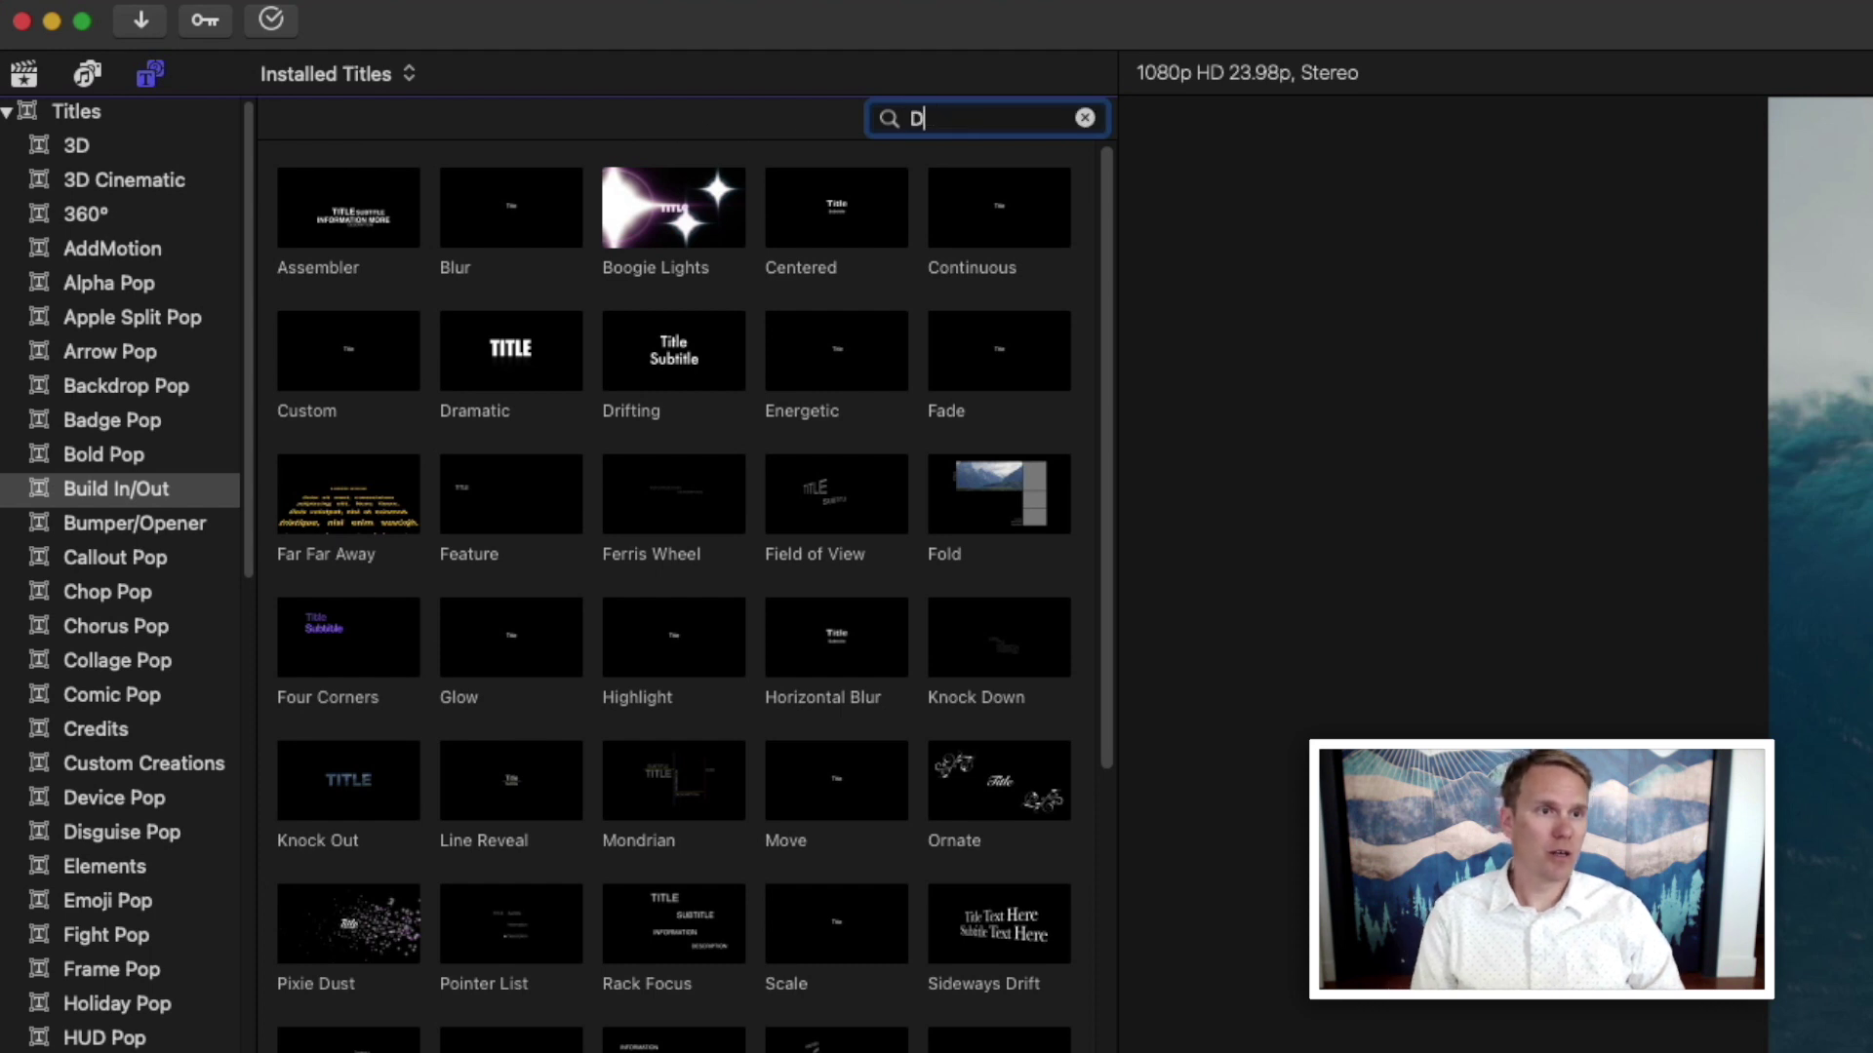
{"action": "type", "text": "rift"}
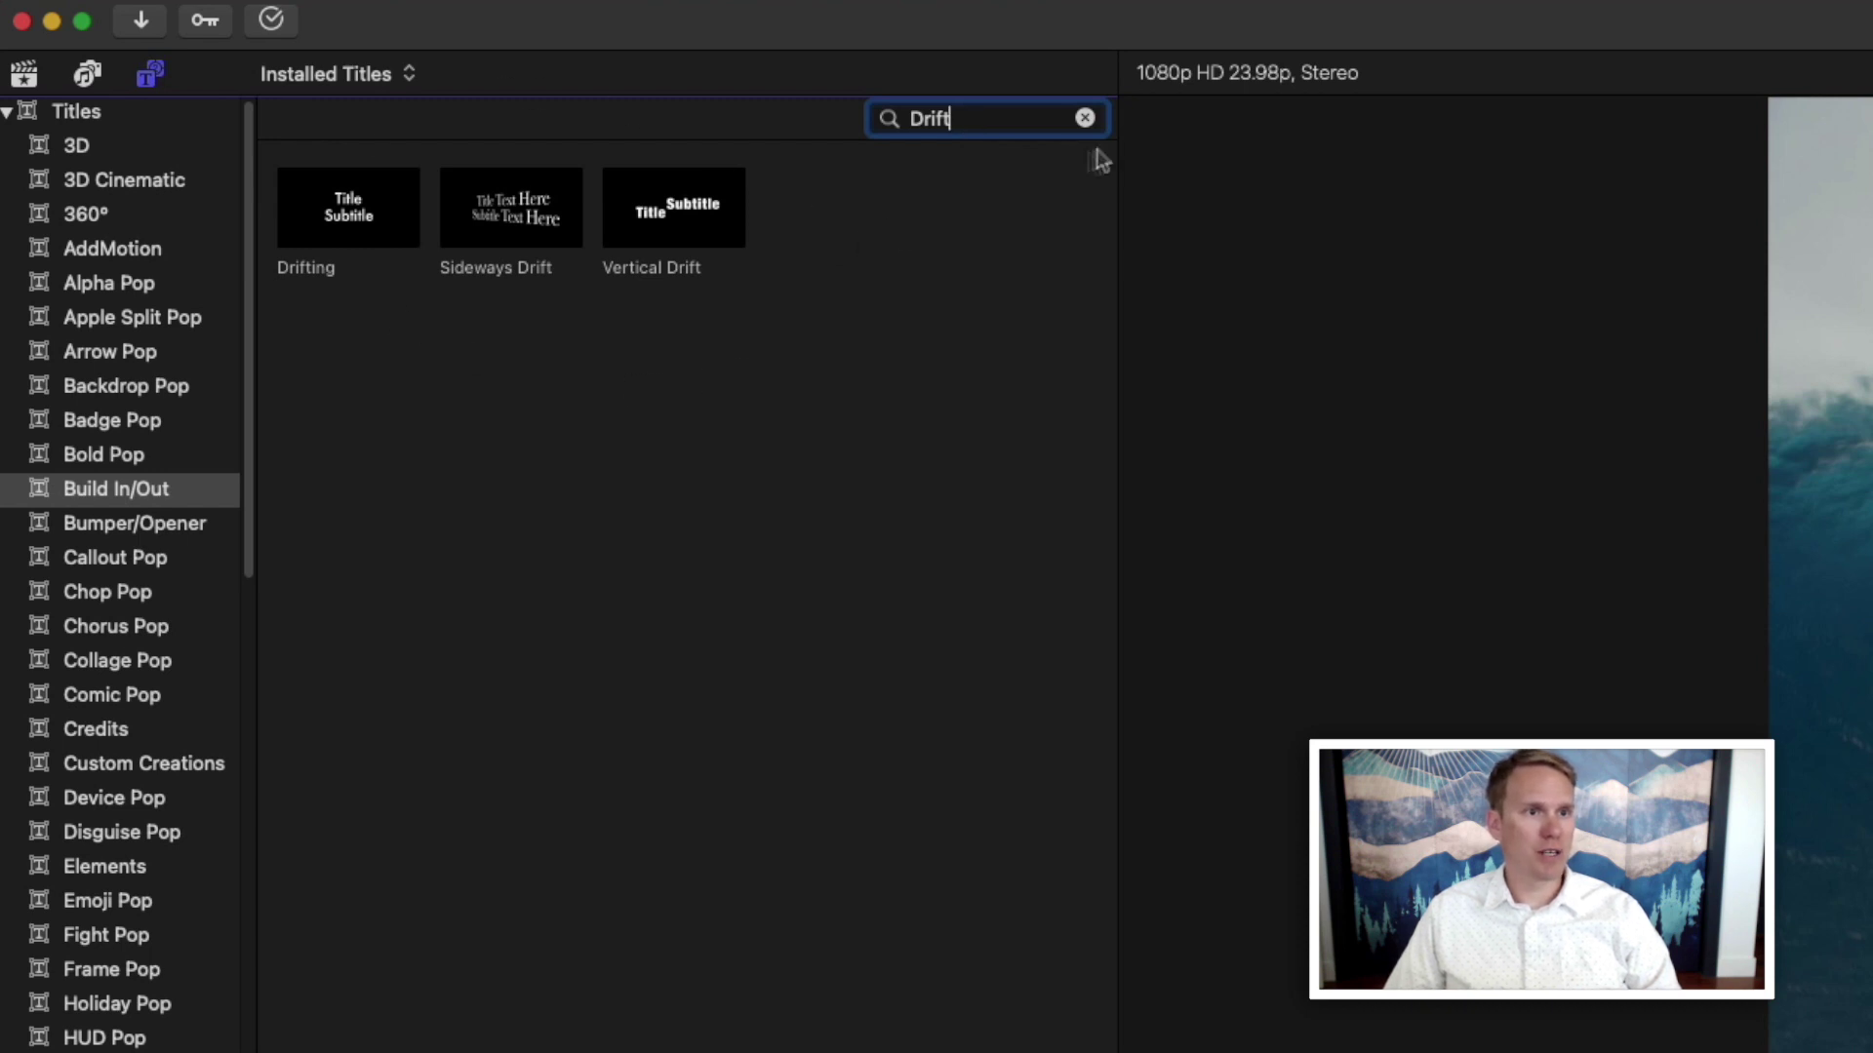
{"action": "key", "text": "super+a"}
{"action": "key", "text": "BackSpace"}
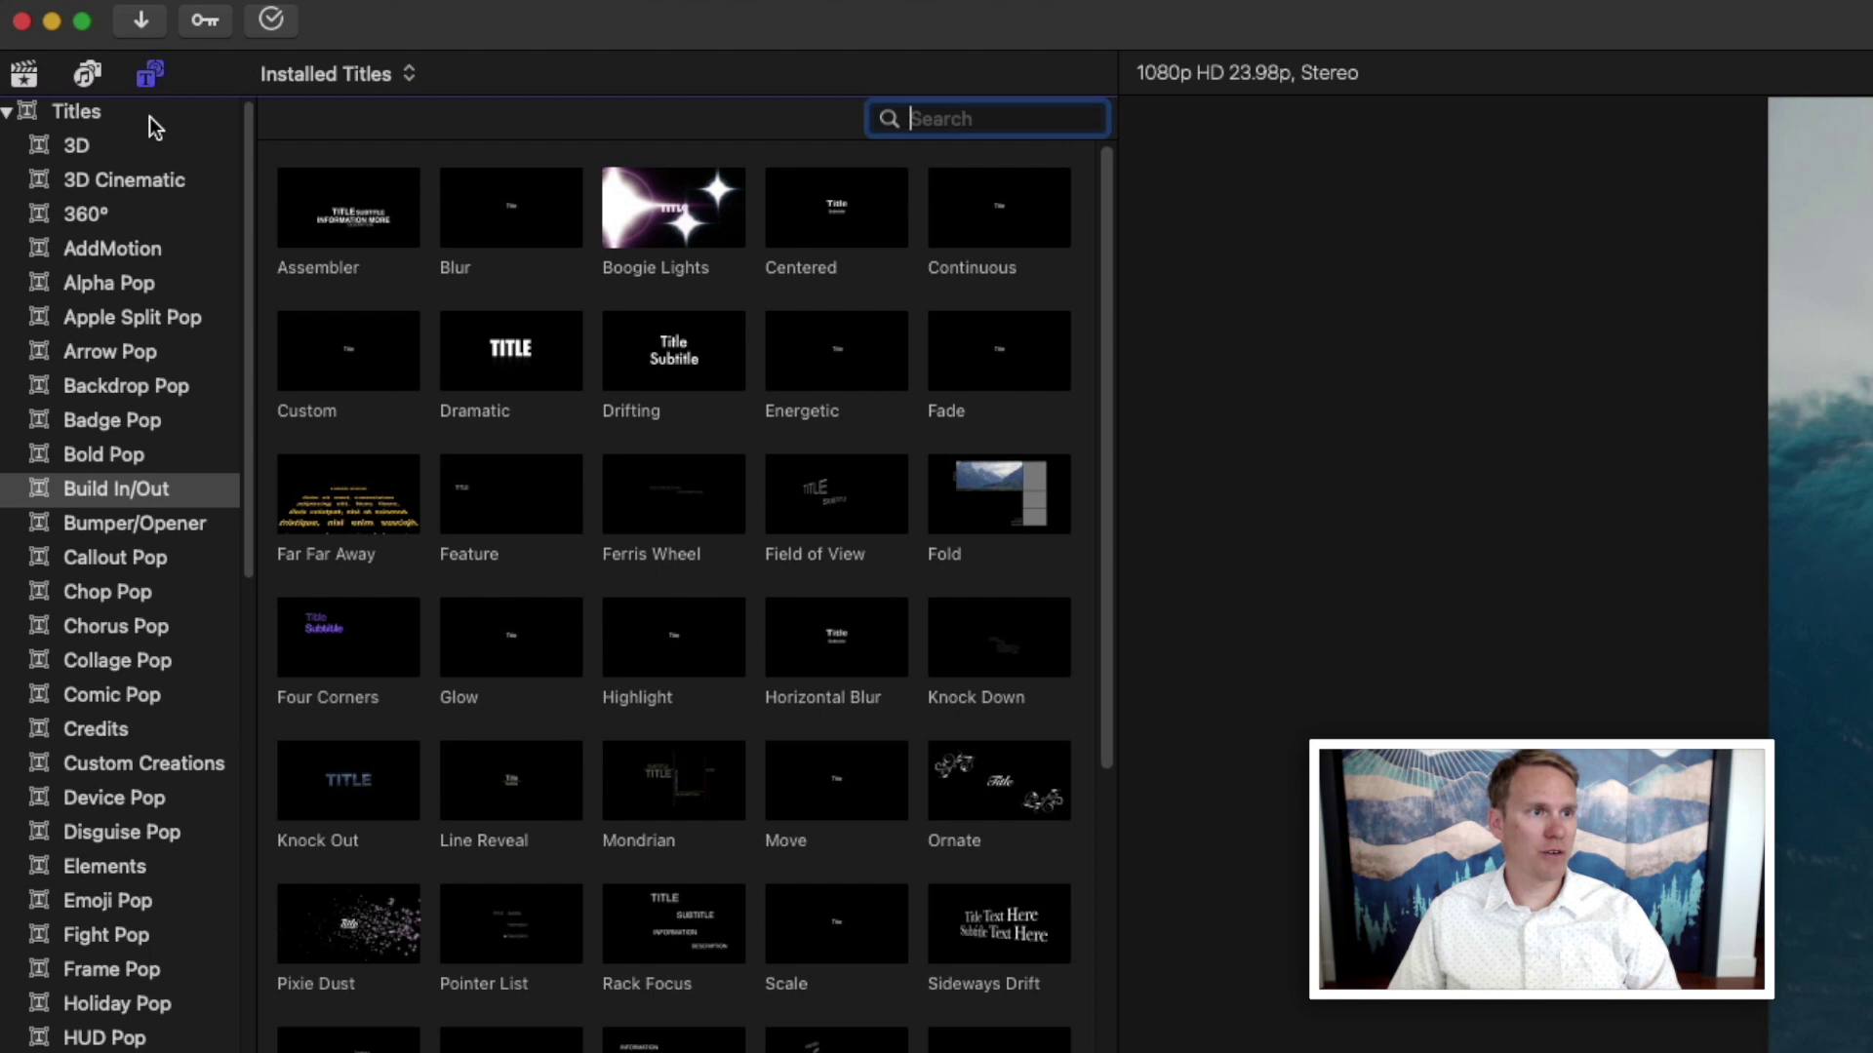
{"action": "left_click", "coordinate": [51, 121]}
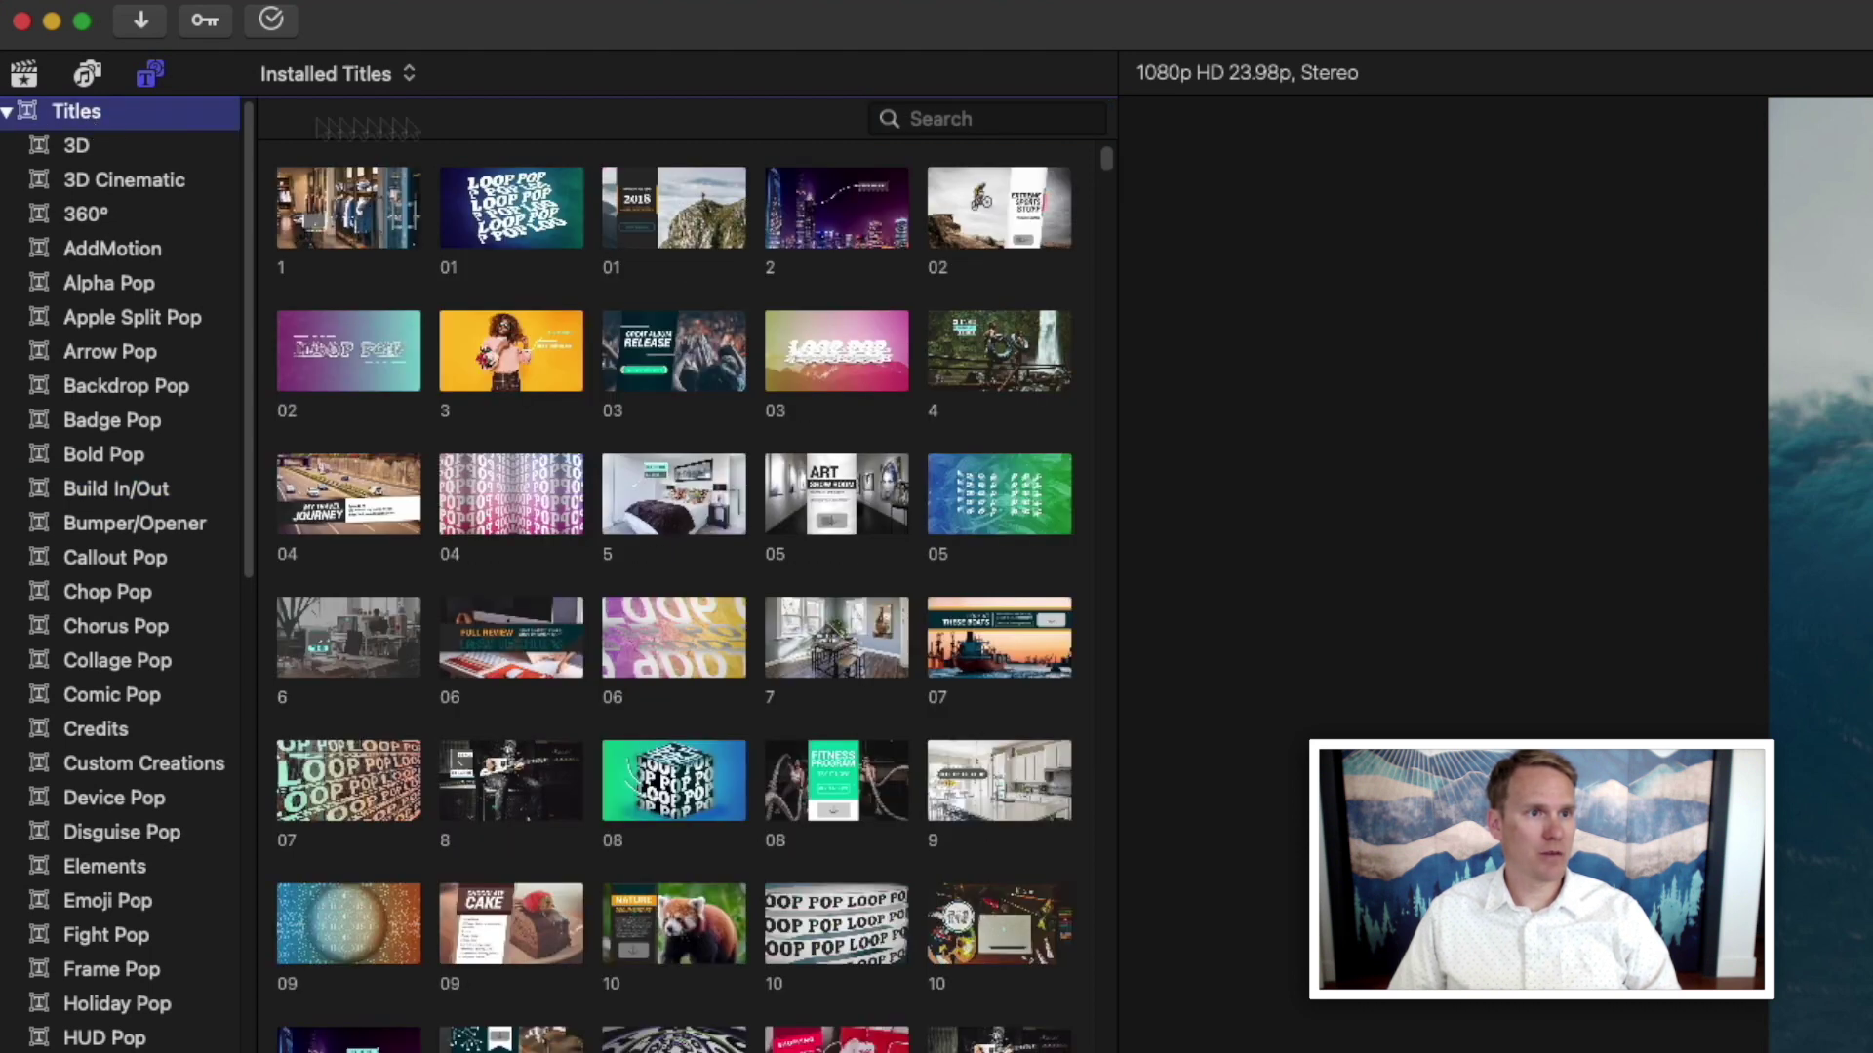
{"action": "left_click", "coordinate": [1009, 115]}
{"action": "type", "text": "drift"}
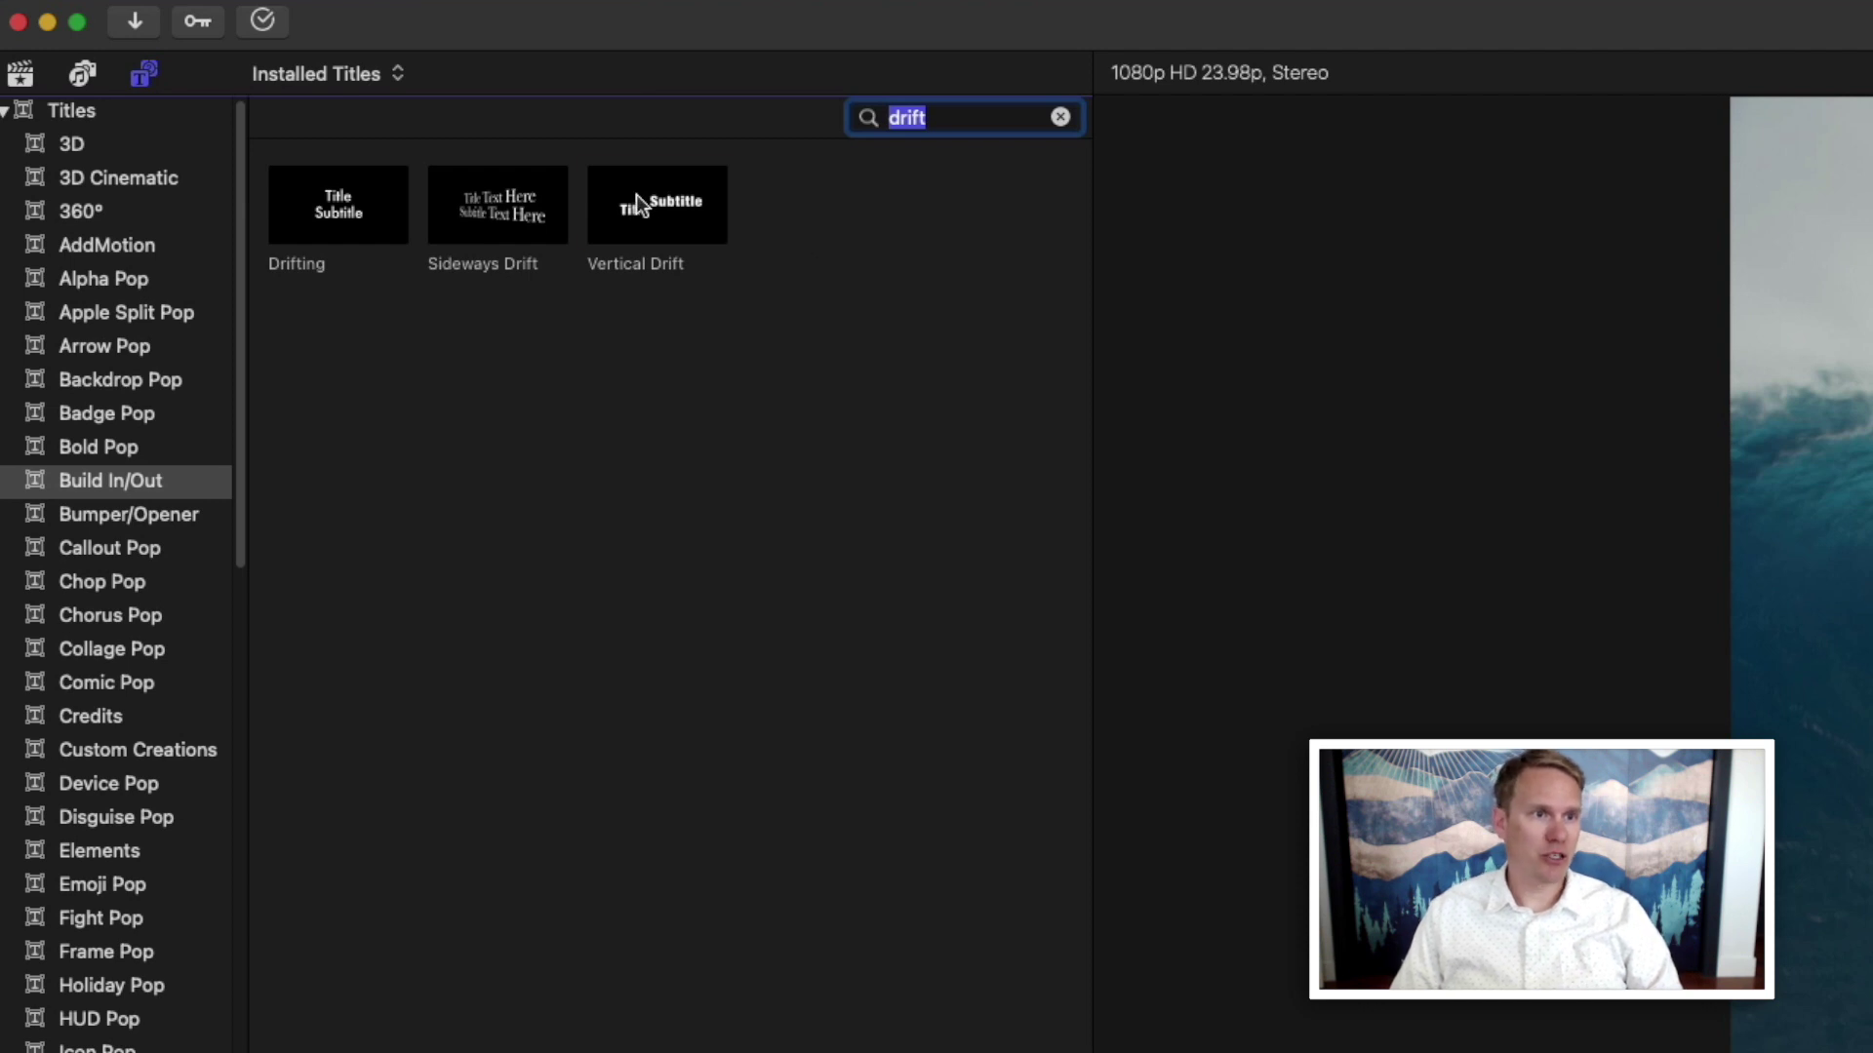
Connect a Vertical Drift title above the surf clip at about 9 seconds and preview it.
{"action": "left_click_drag", "start_coordinate": [636, 203], "coordinate": [1312, 707]}
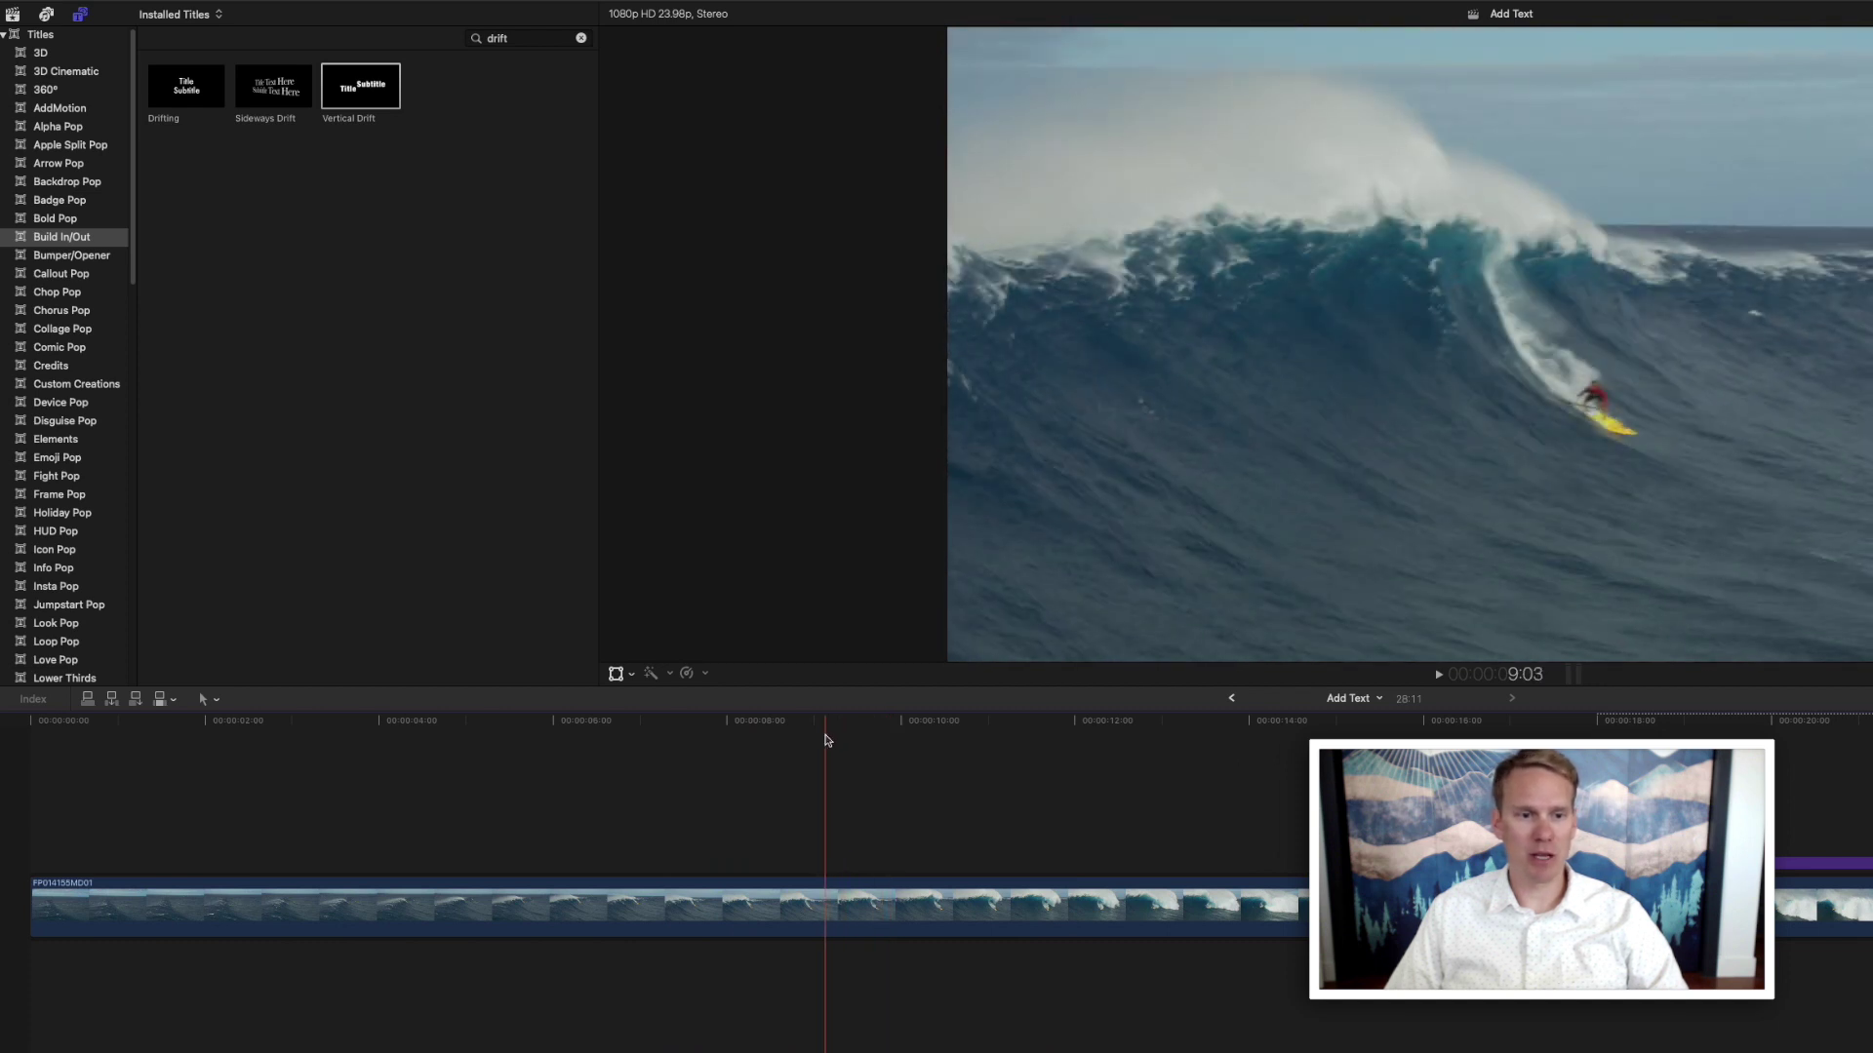
{"action": "left_click", "coordinate": [825, 740]}
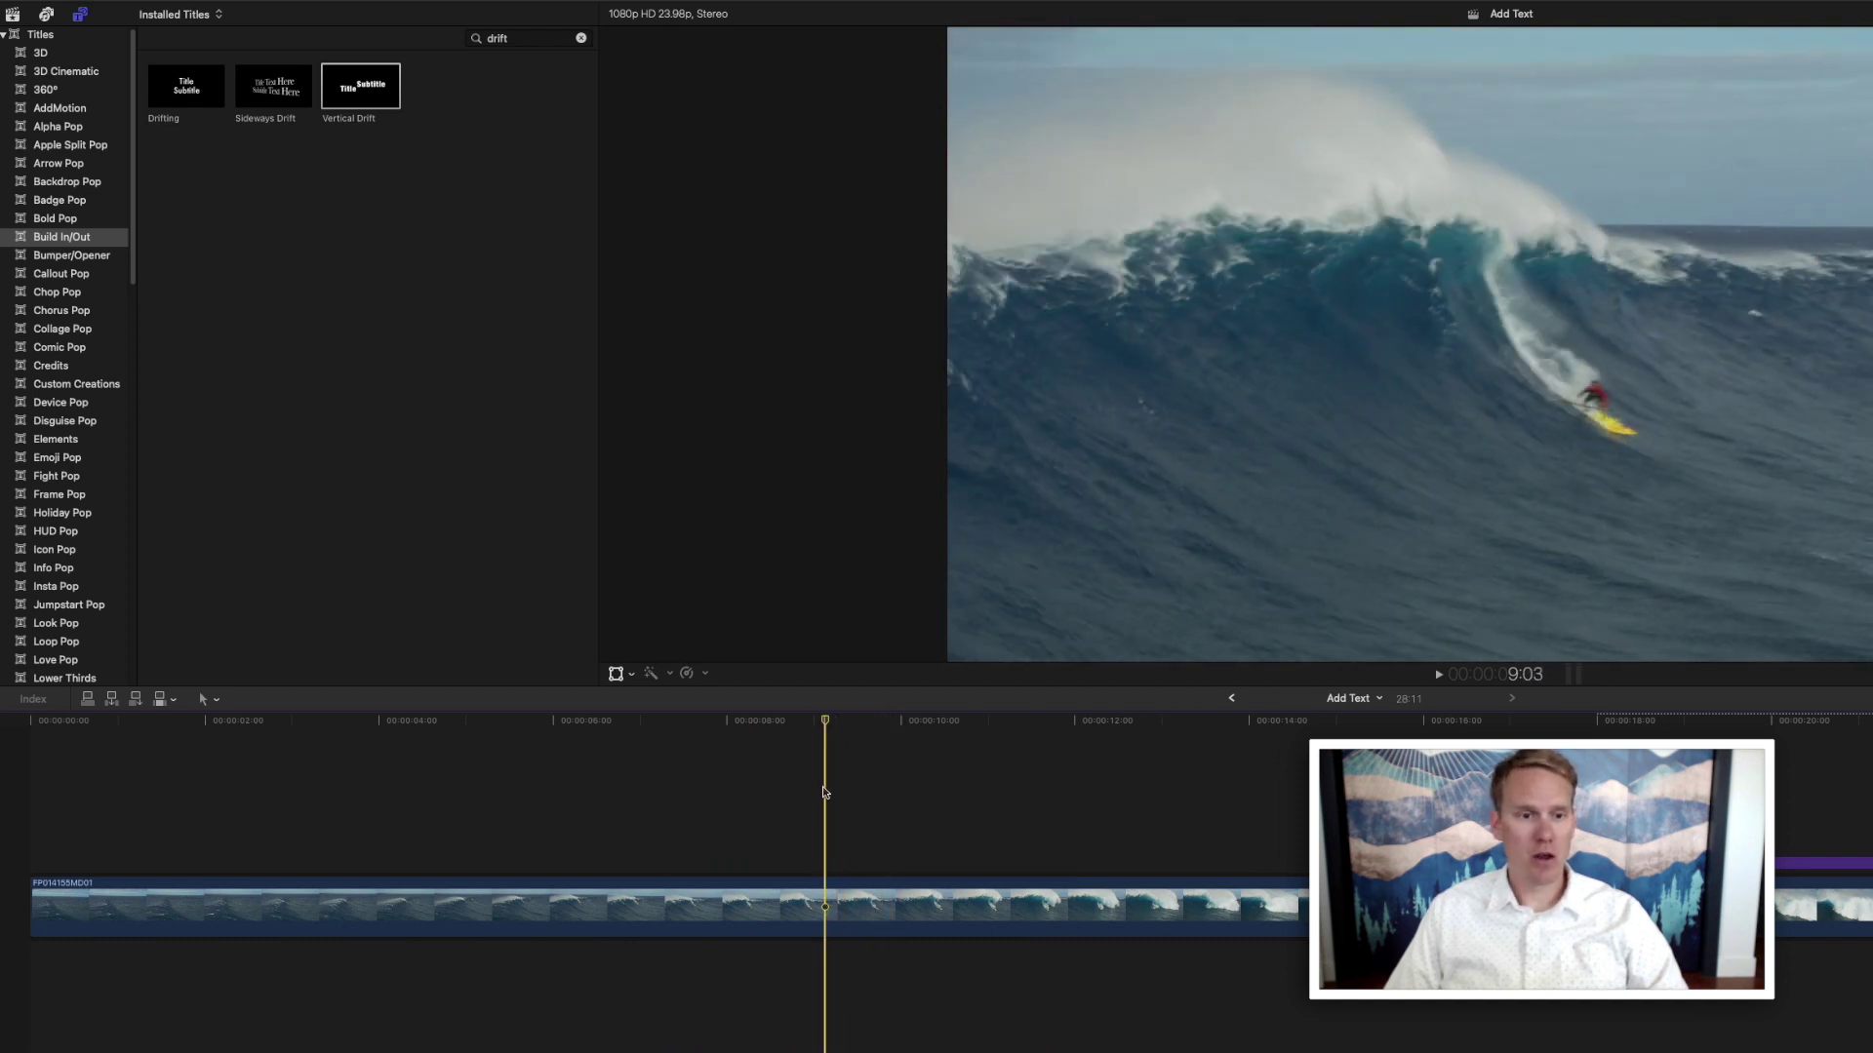
{"action": "left_click", "coordinate": [372, 87]}
{"action": "key", "text": "q"}
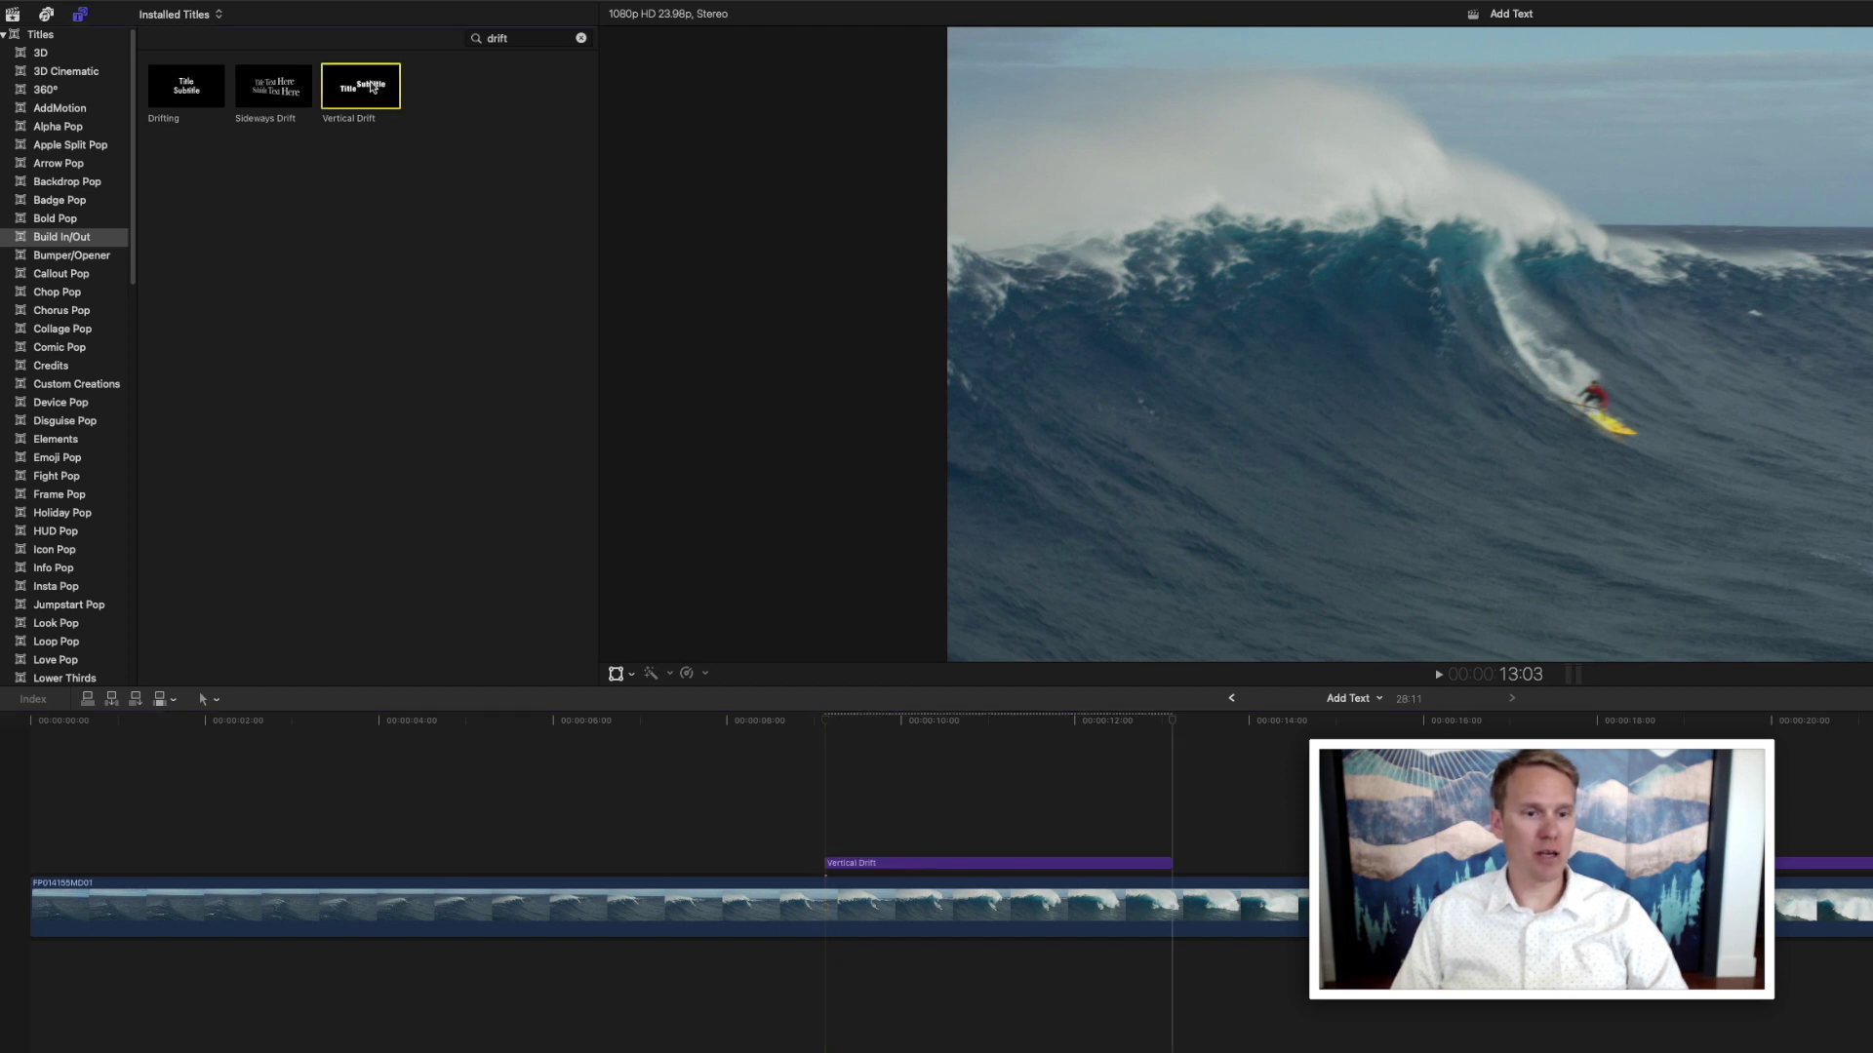
{"action": "key", "text": "space"}
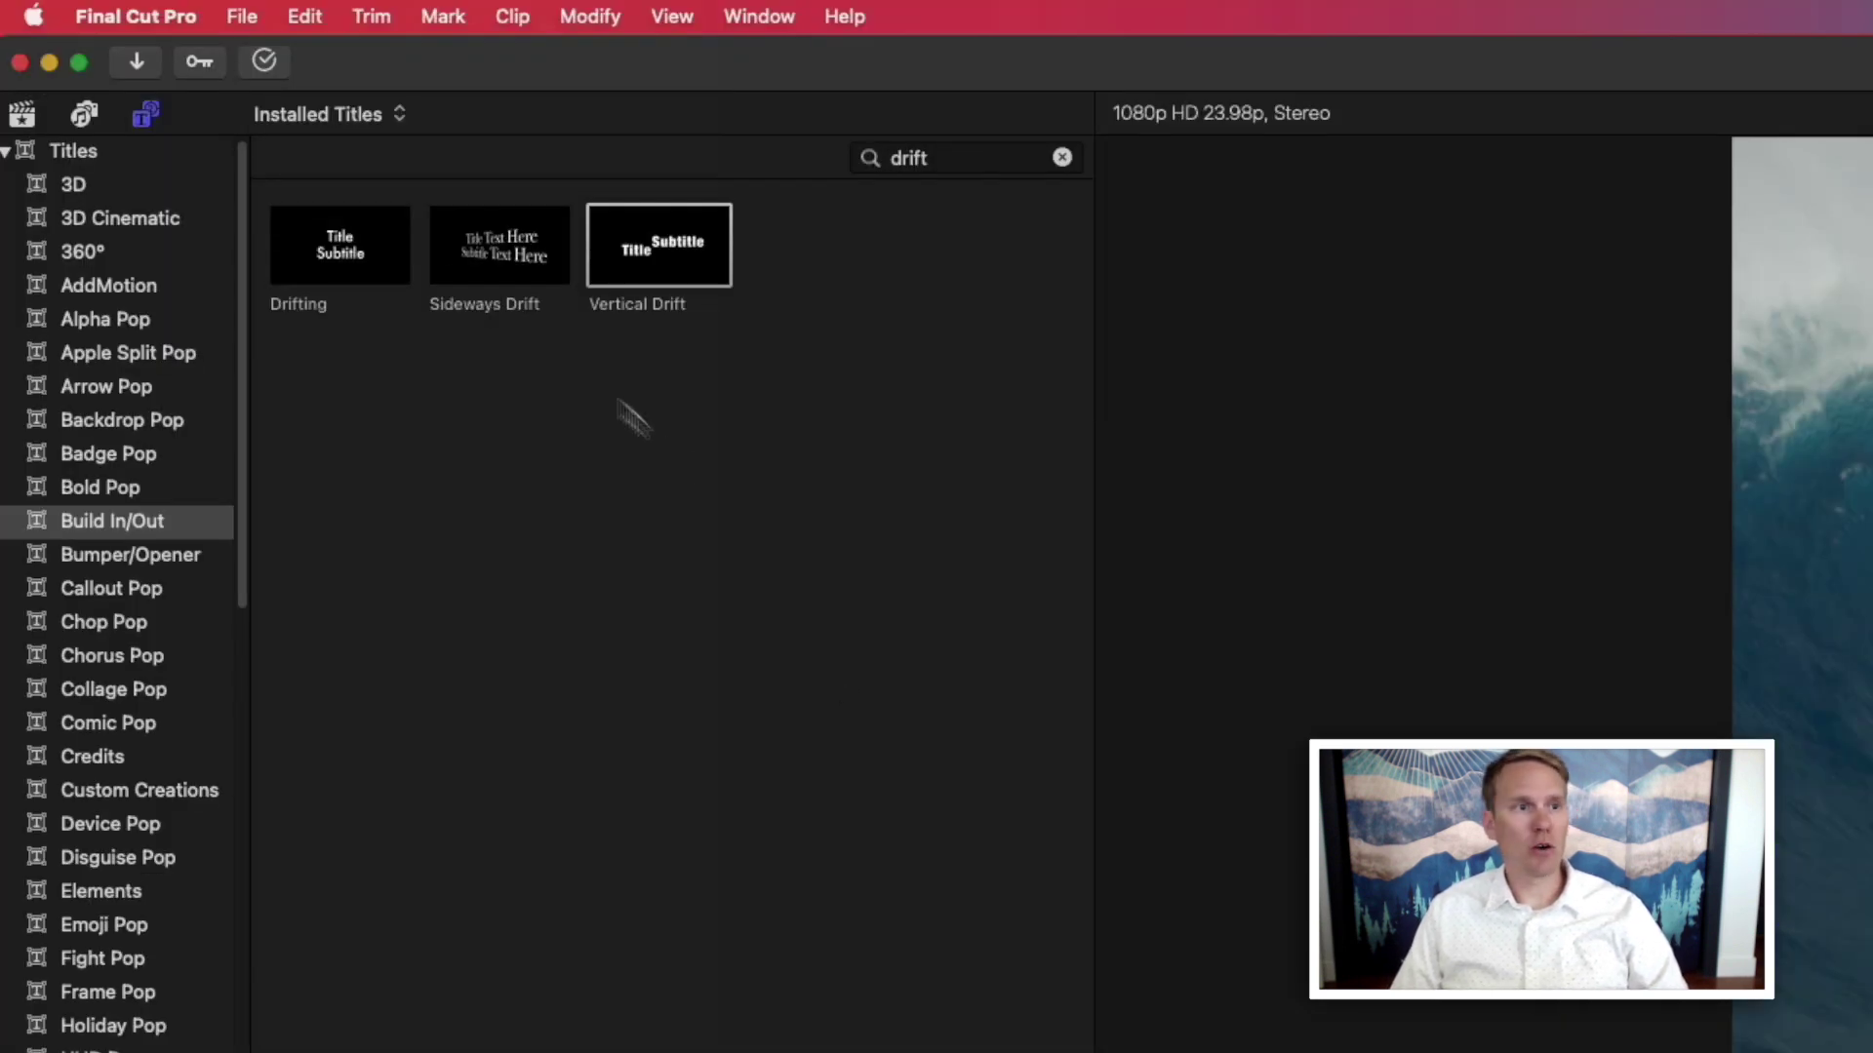
Connect a Vertical Drift title above the storyline from the Edit menu and play it back.
{"action": "left_click", "coordinate": [318, 17]}
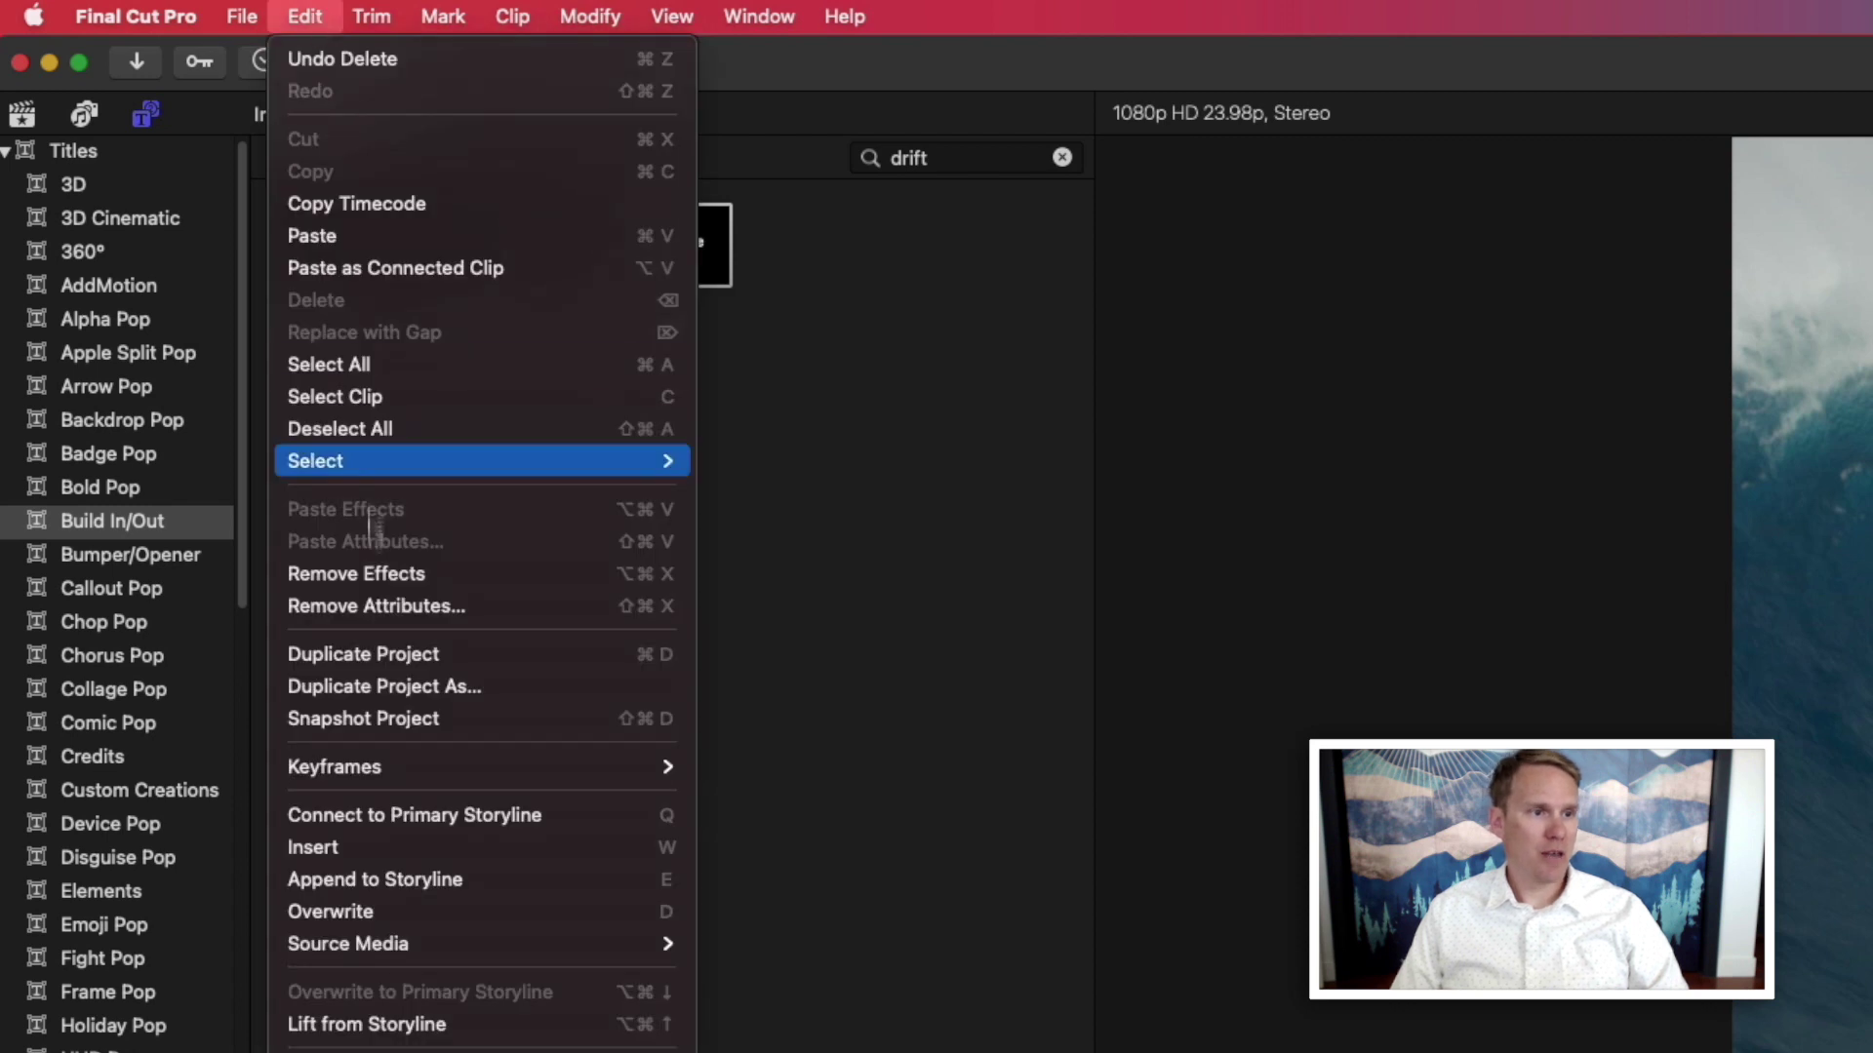
{"action": "left_click", "coordinate": [423, 815]}
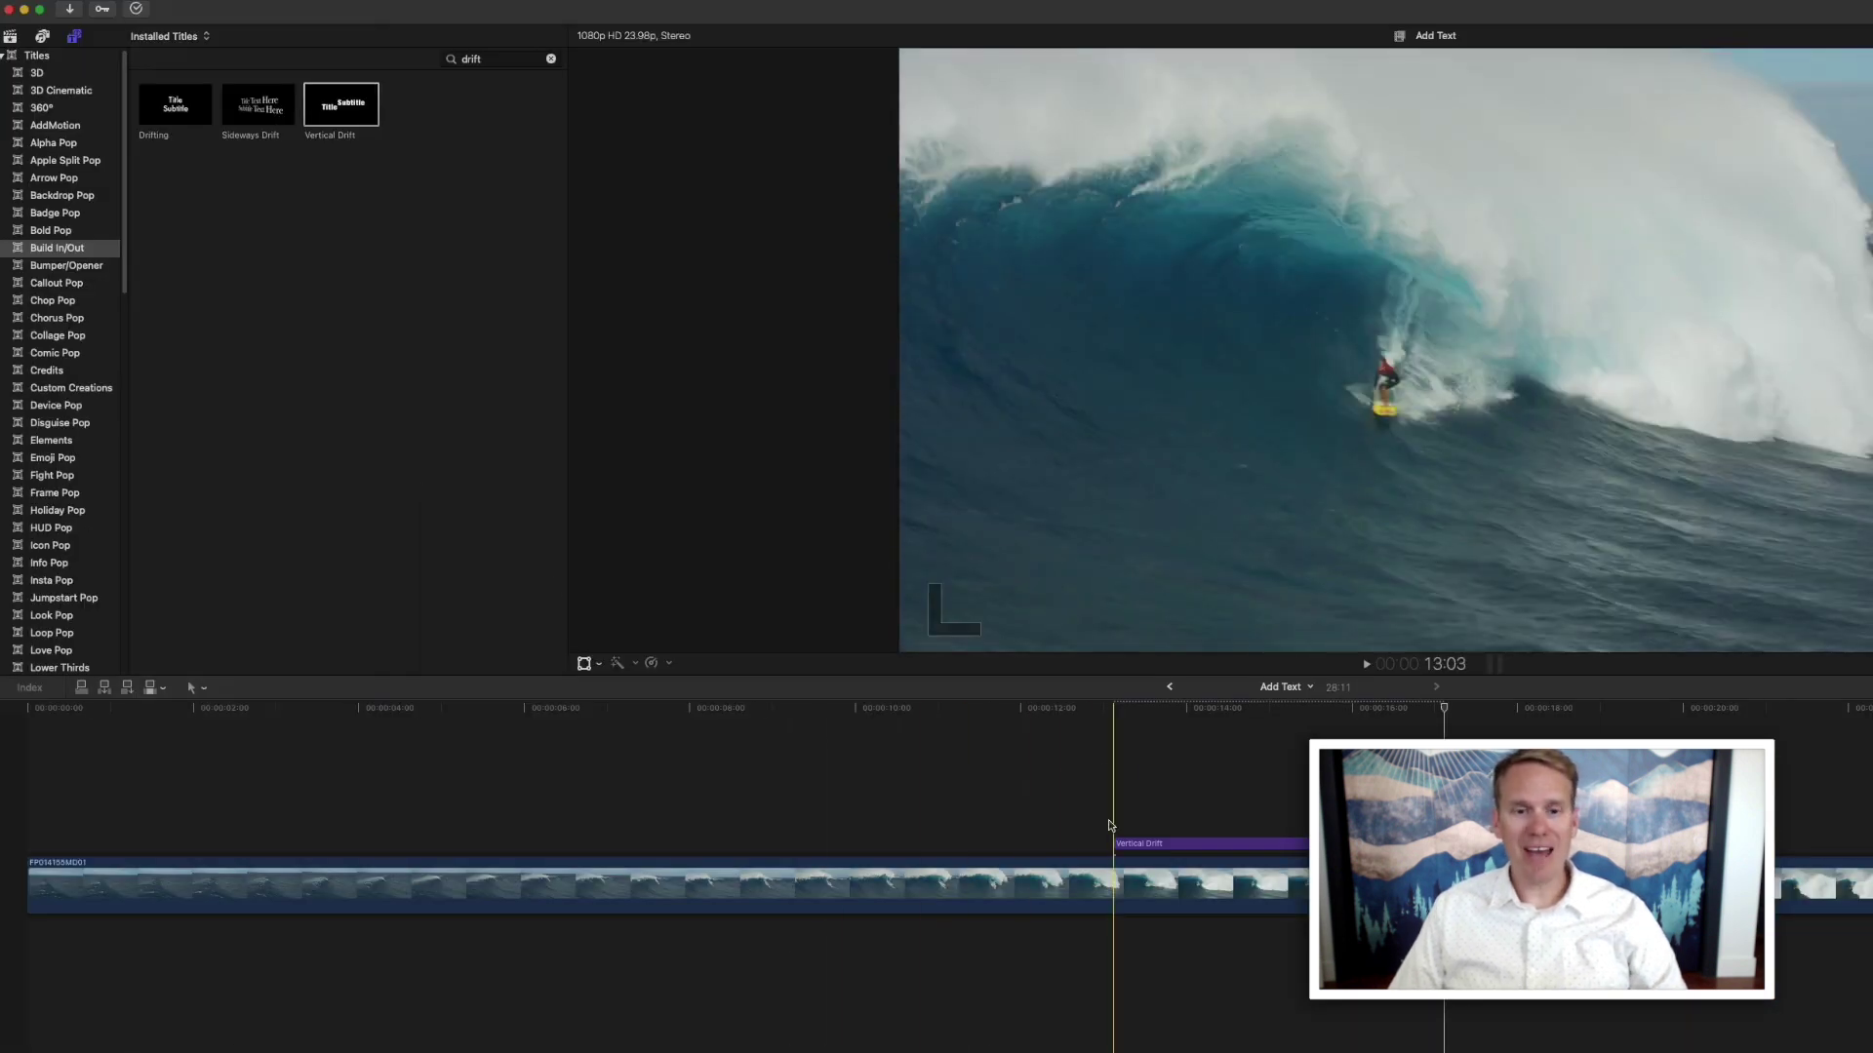
{"action": "key", "text": "space"}
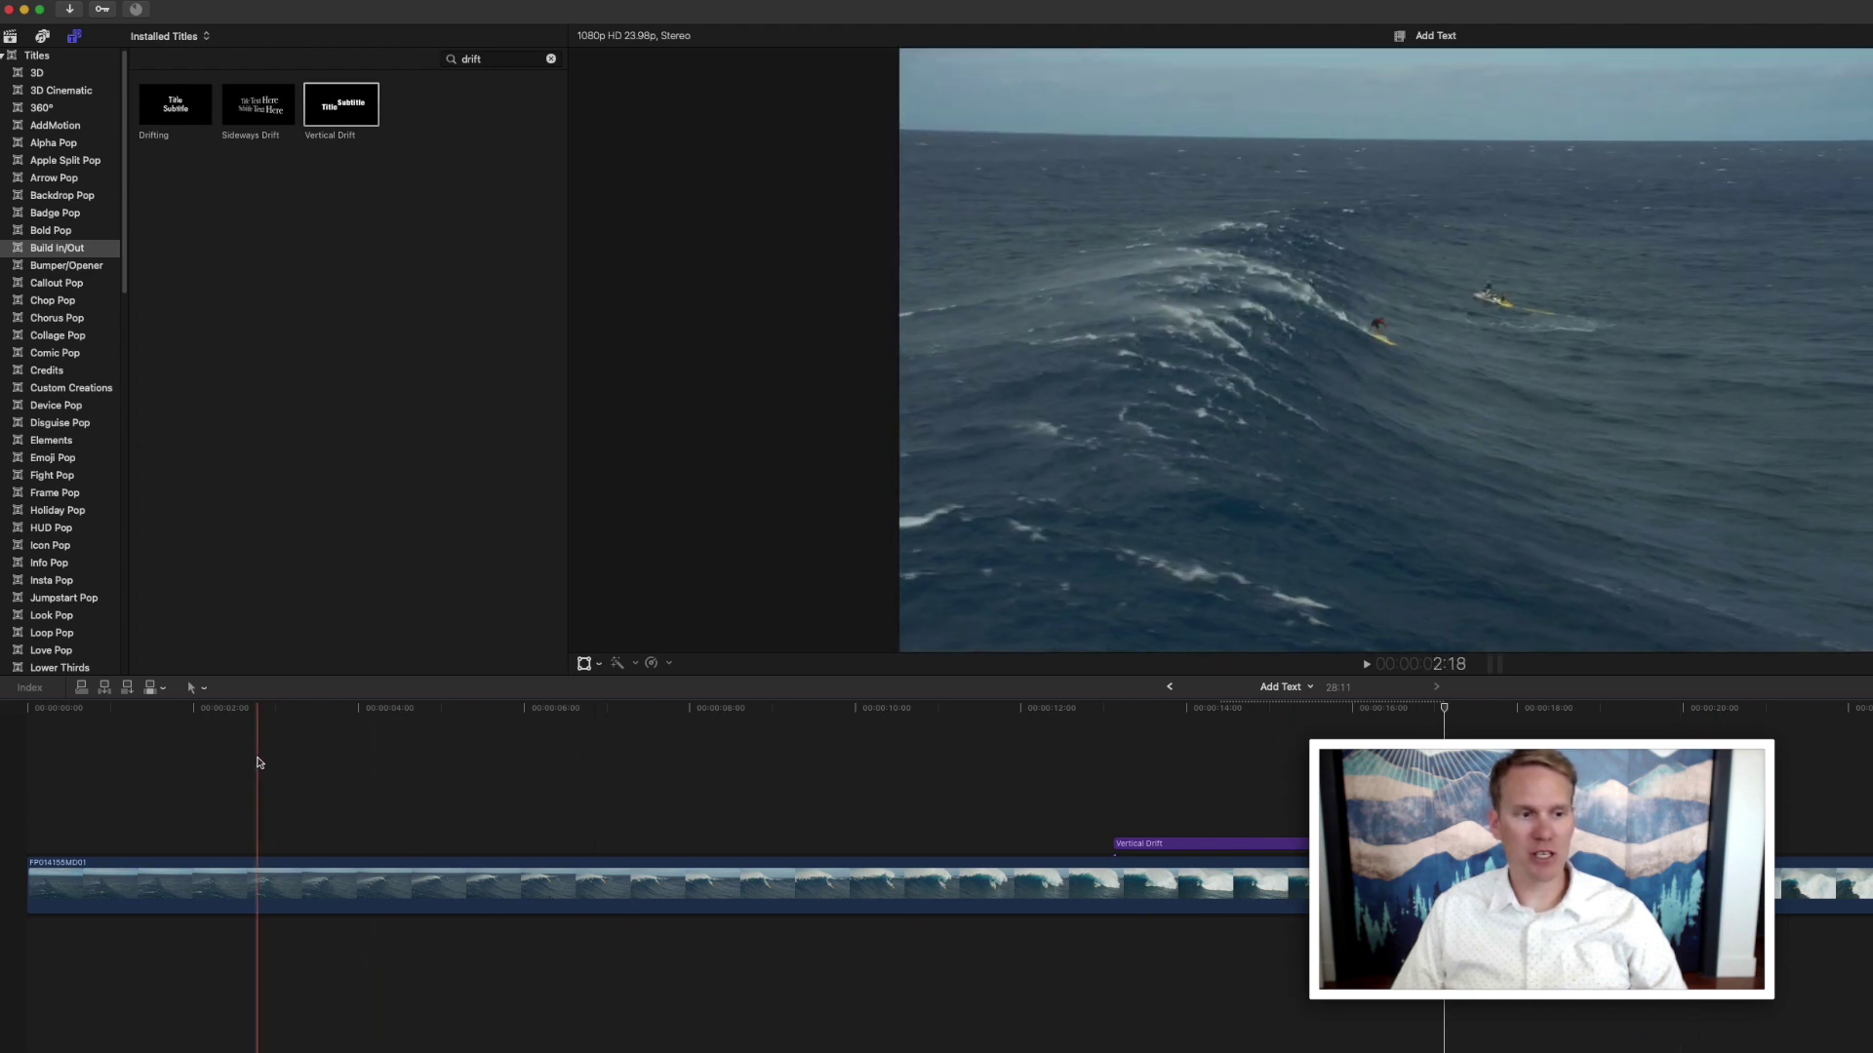
Undo the extra connected titles and insert Vertical Drift into the main storyline around 11 seconds.
{"action": "key", "text": "q"}
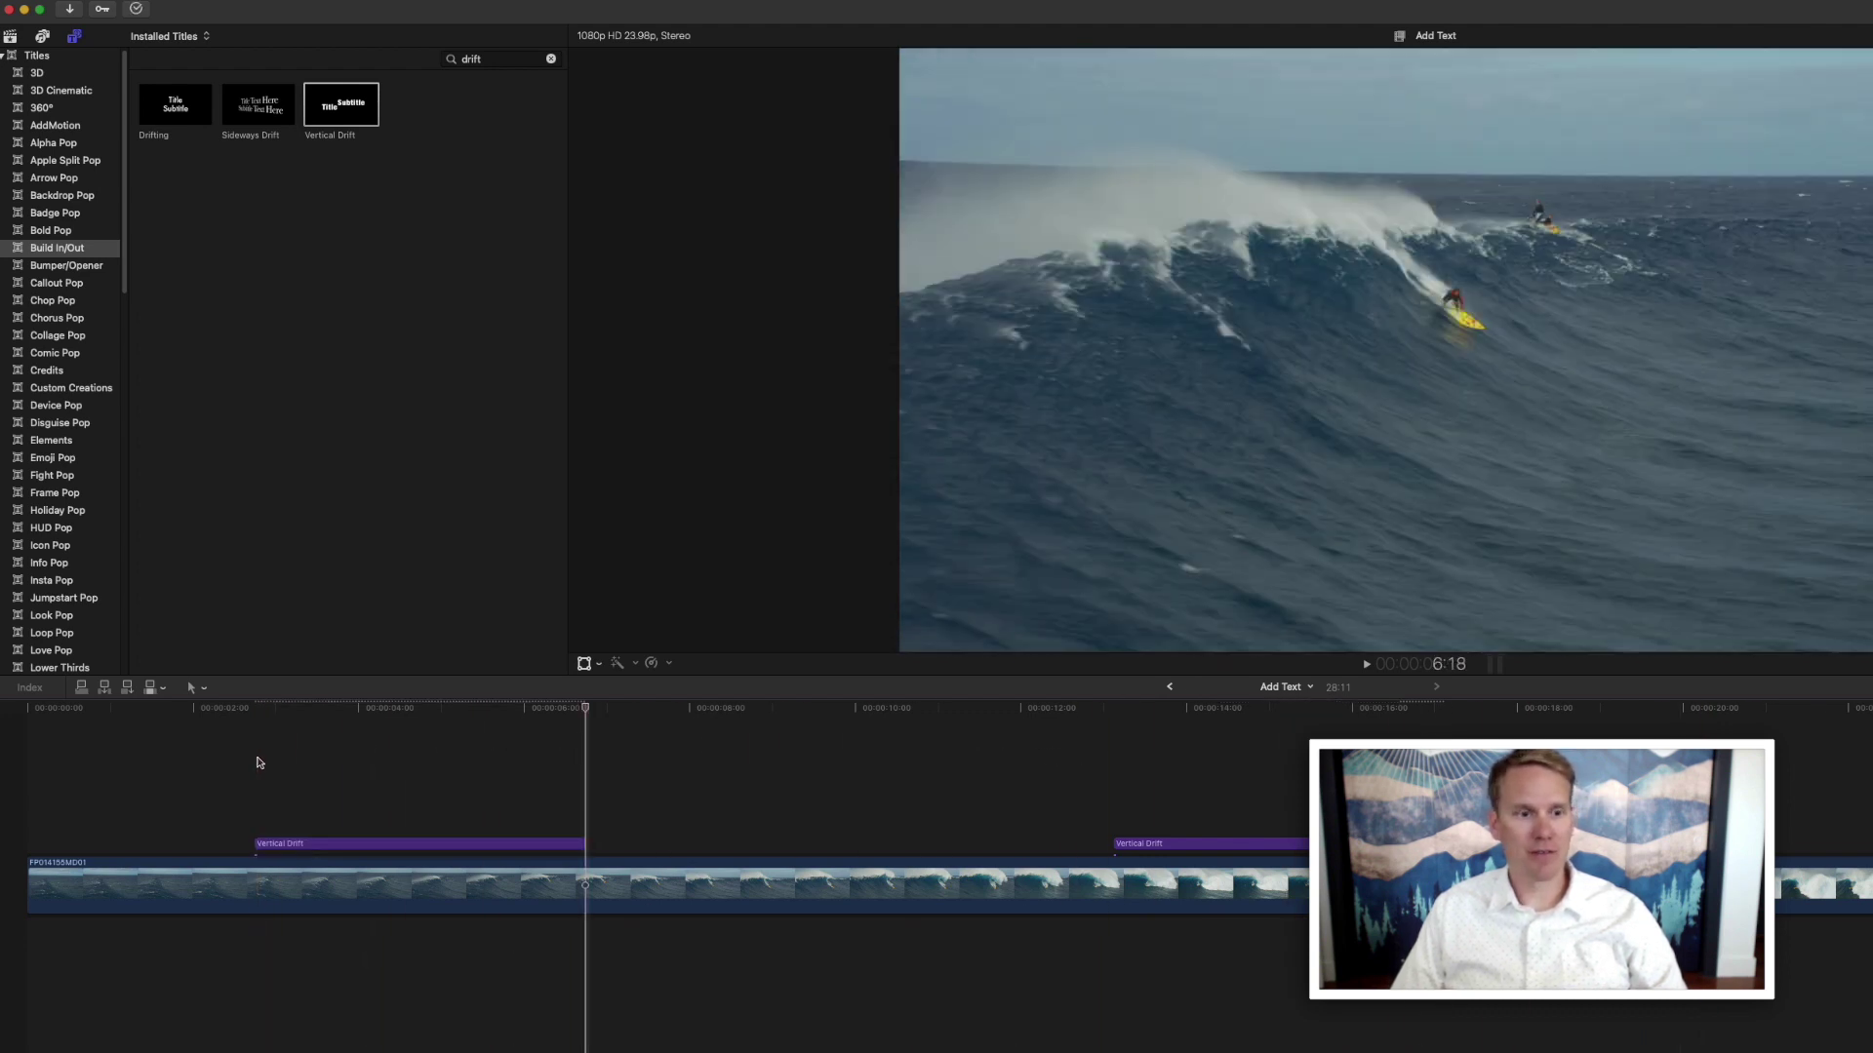
{"action": "key", "text": "super+z"}
{"action": "key", "text": "super+z"}
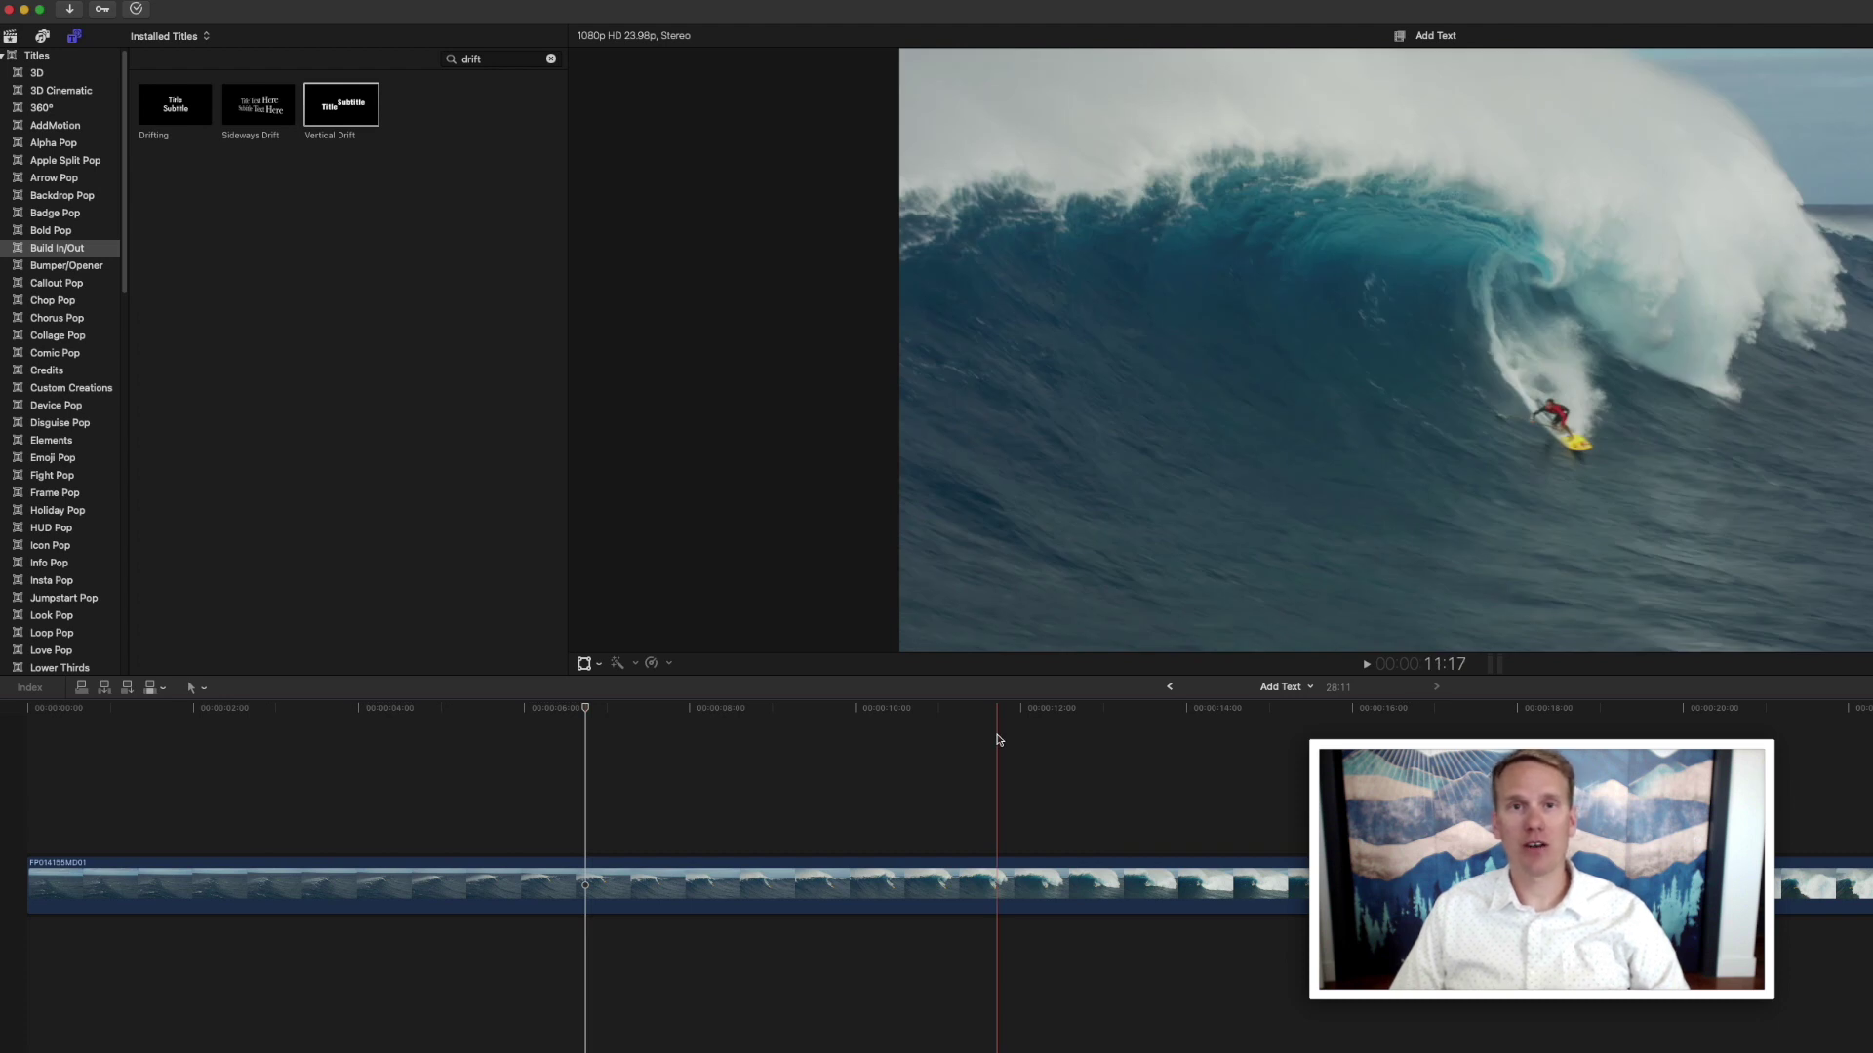
{"action": "key", "text": "w"}
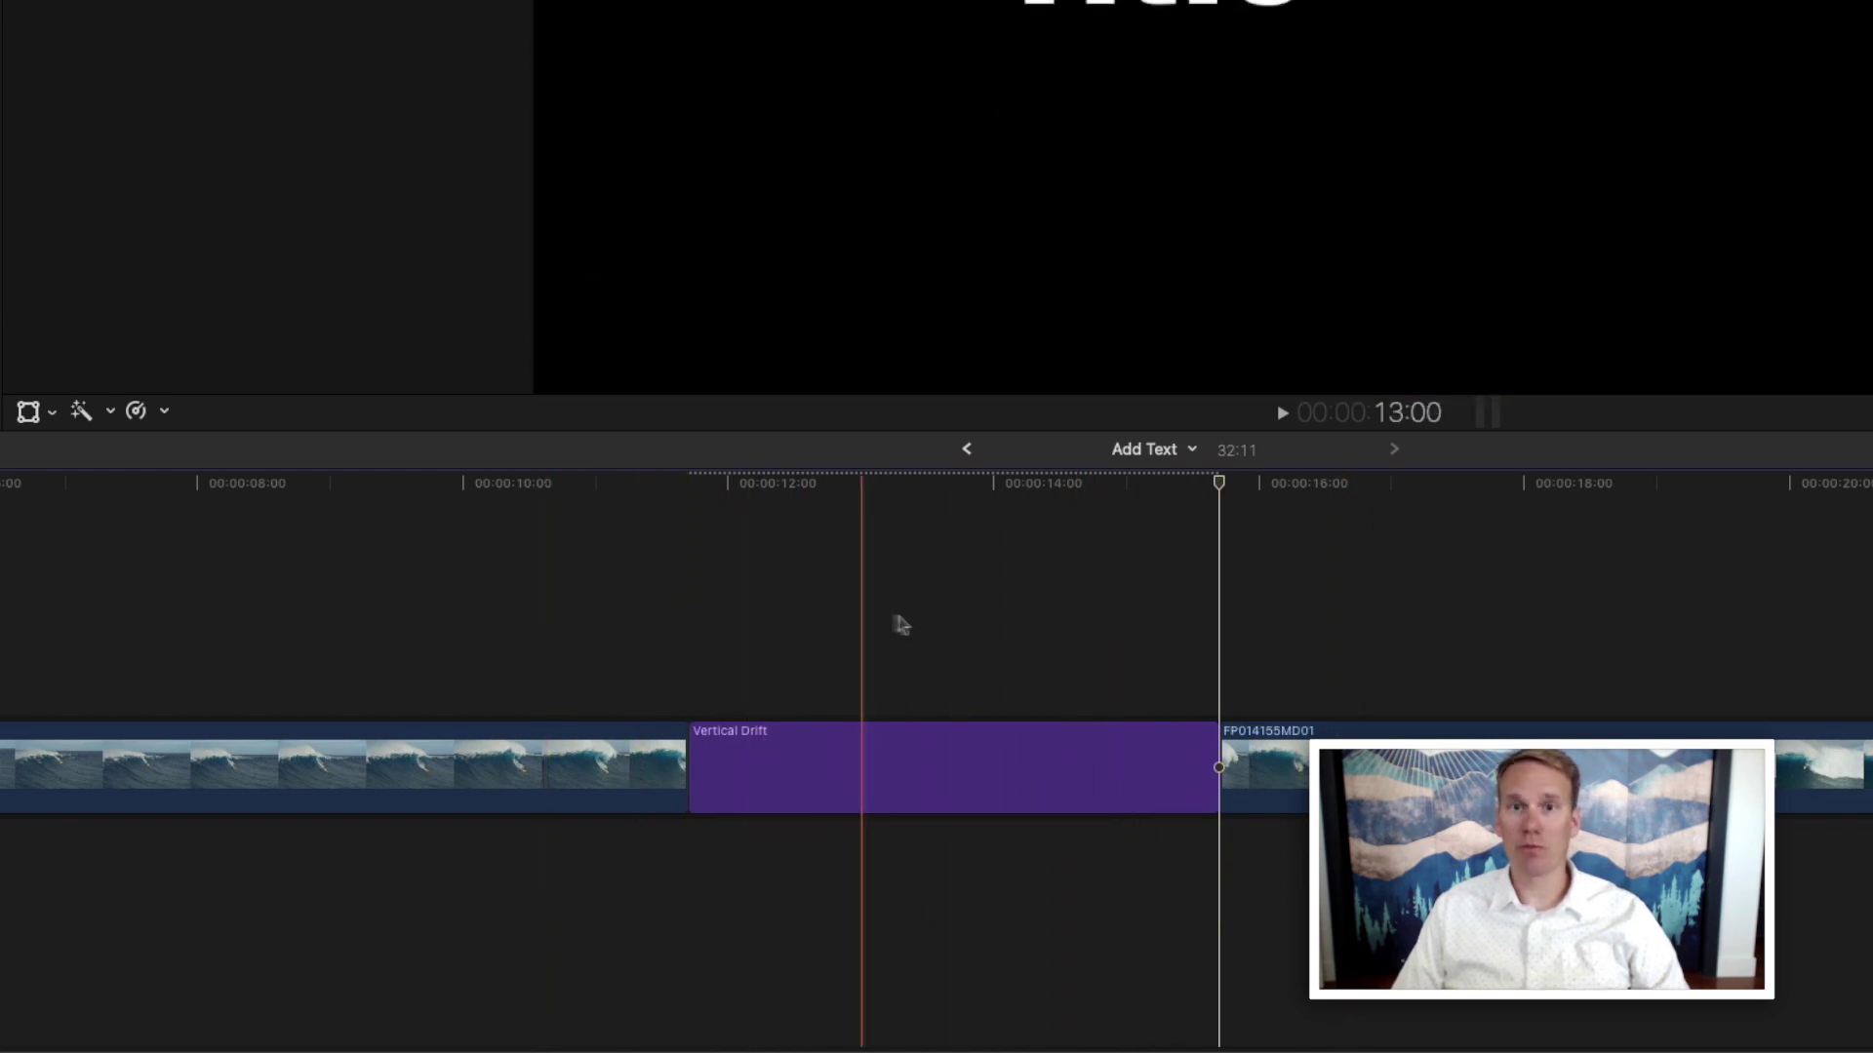
Undo the Vertical Drift insert, then test-insert it again at 13:07.
{"action": "key", "text": "super+z"}
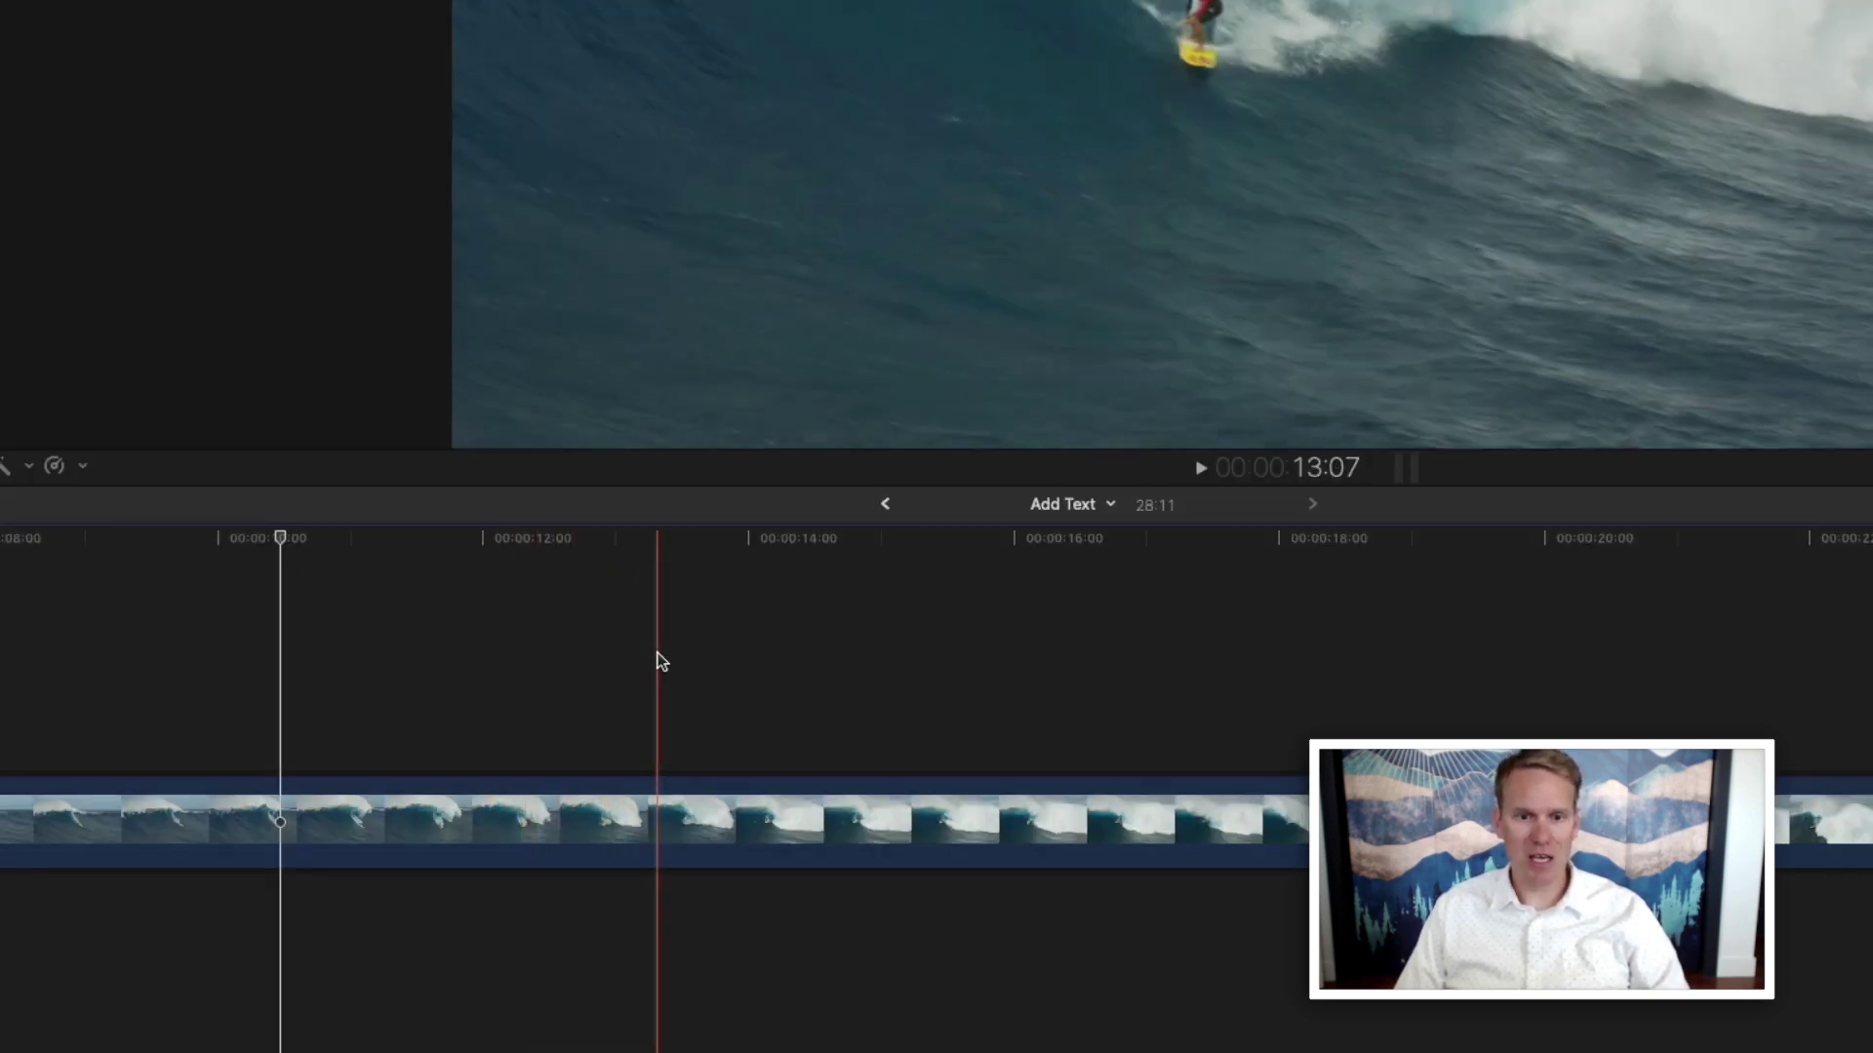
{"action": "key", "text": "w"}
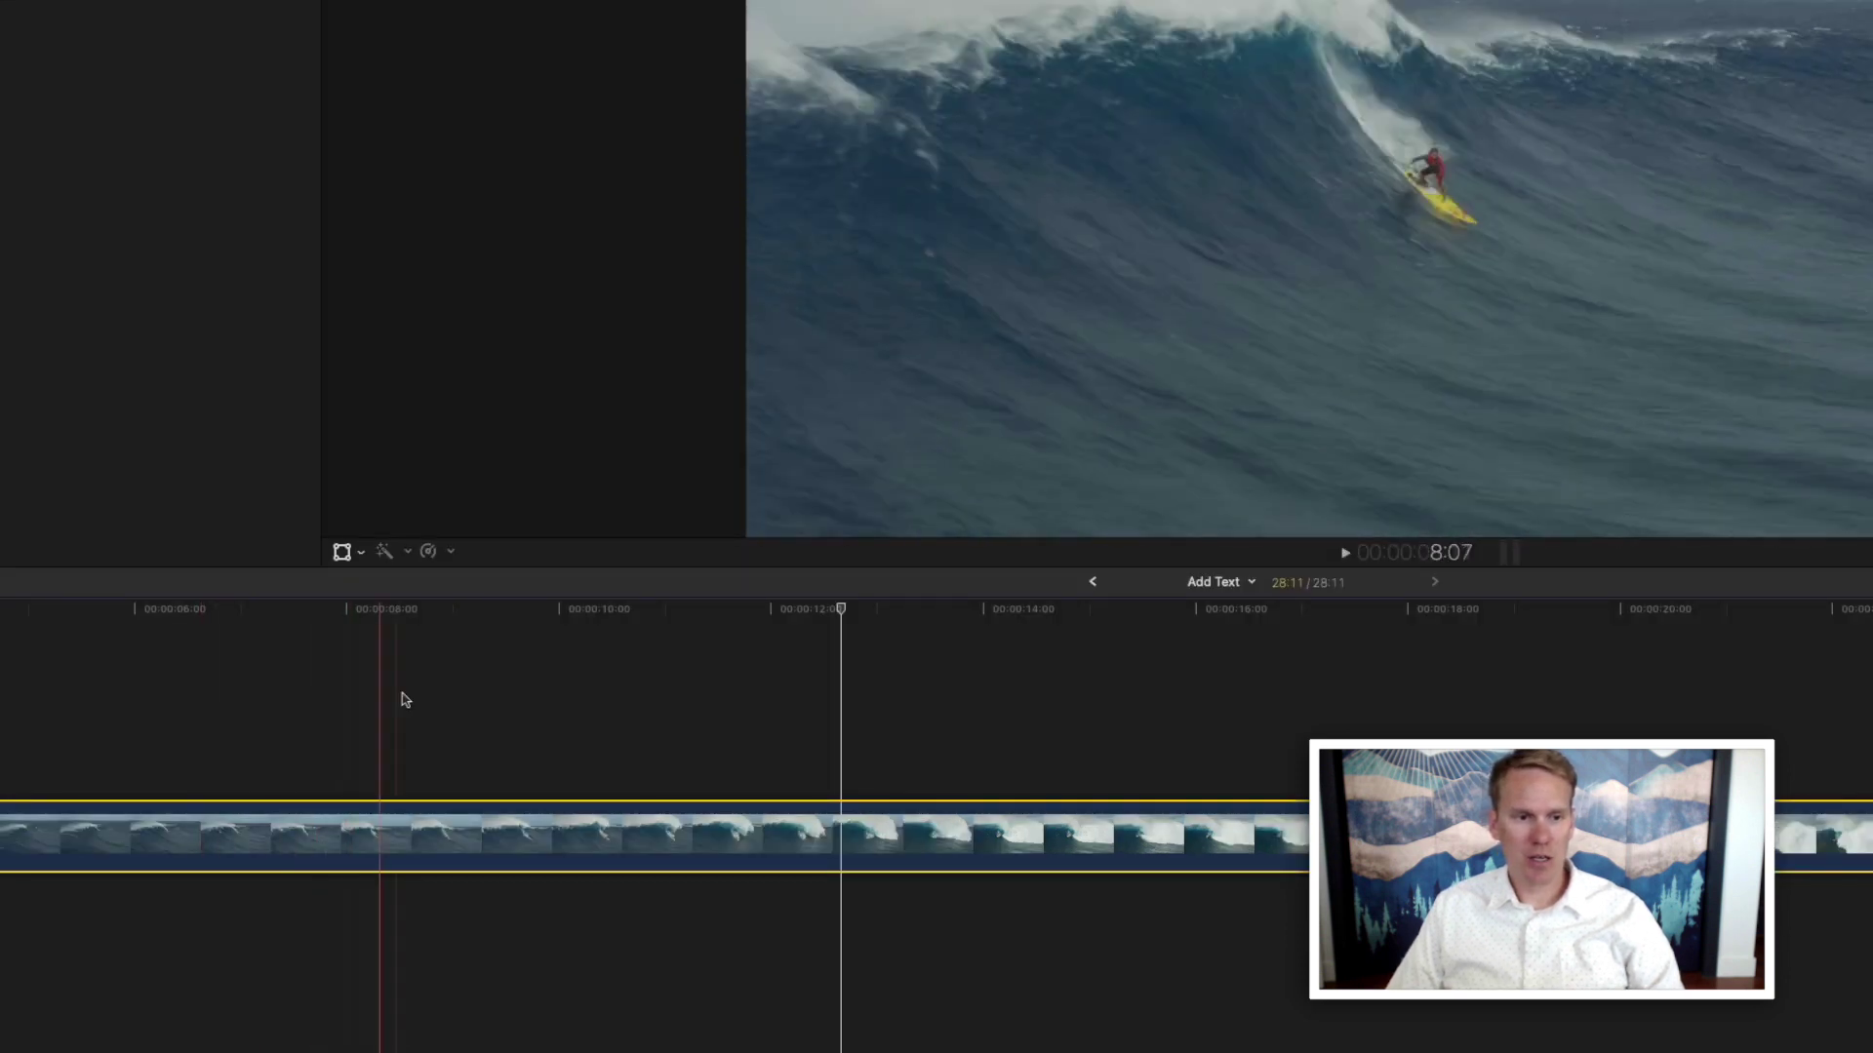
Connect the default Basic Title above the surf clip from about 8 seconds and move the playhead.
{"action": "key", "text": "ctrl+t"}
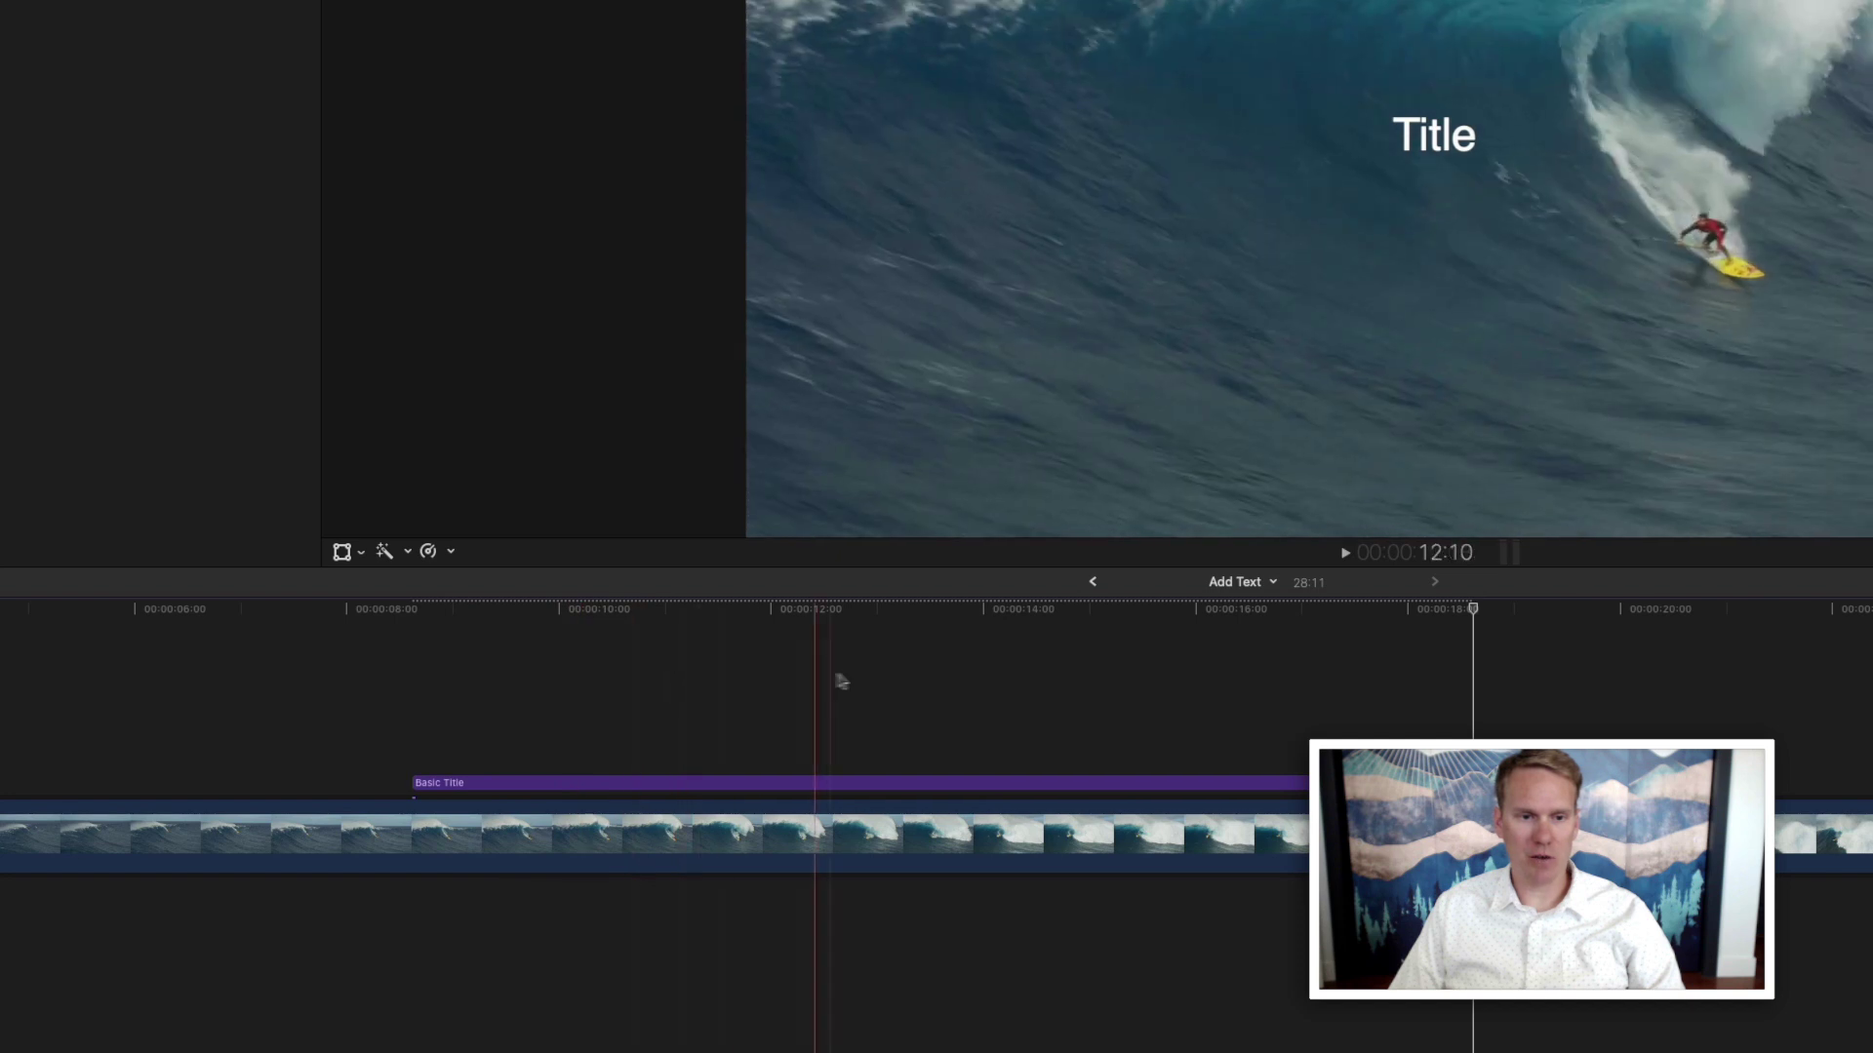
{"action": "left_click", "coordinate": [1133, 669]}
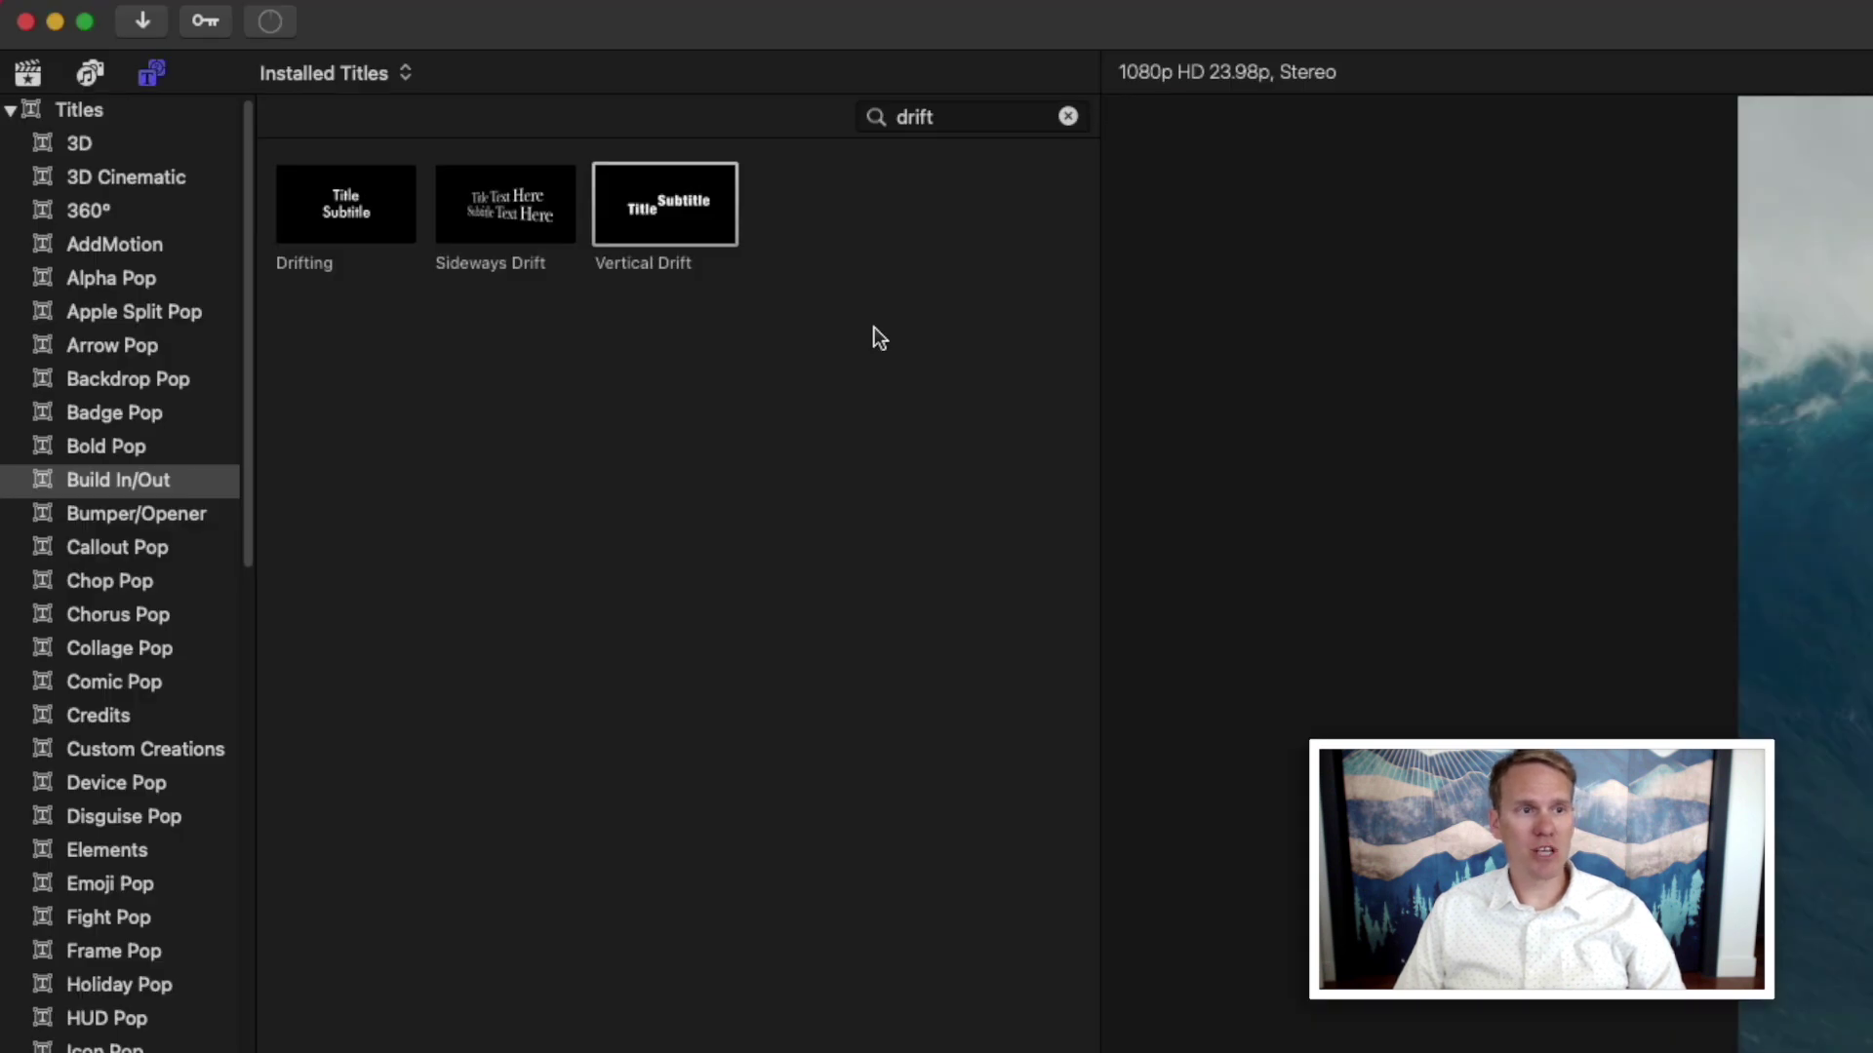
Make Vertical Drift the default title and add the default lower third above the clip.
{"action": "right_click", "coordinate": [629, 207]}
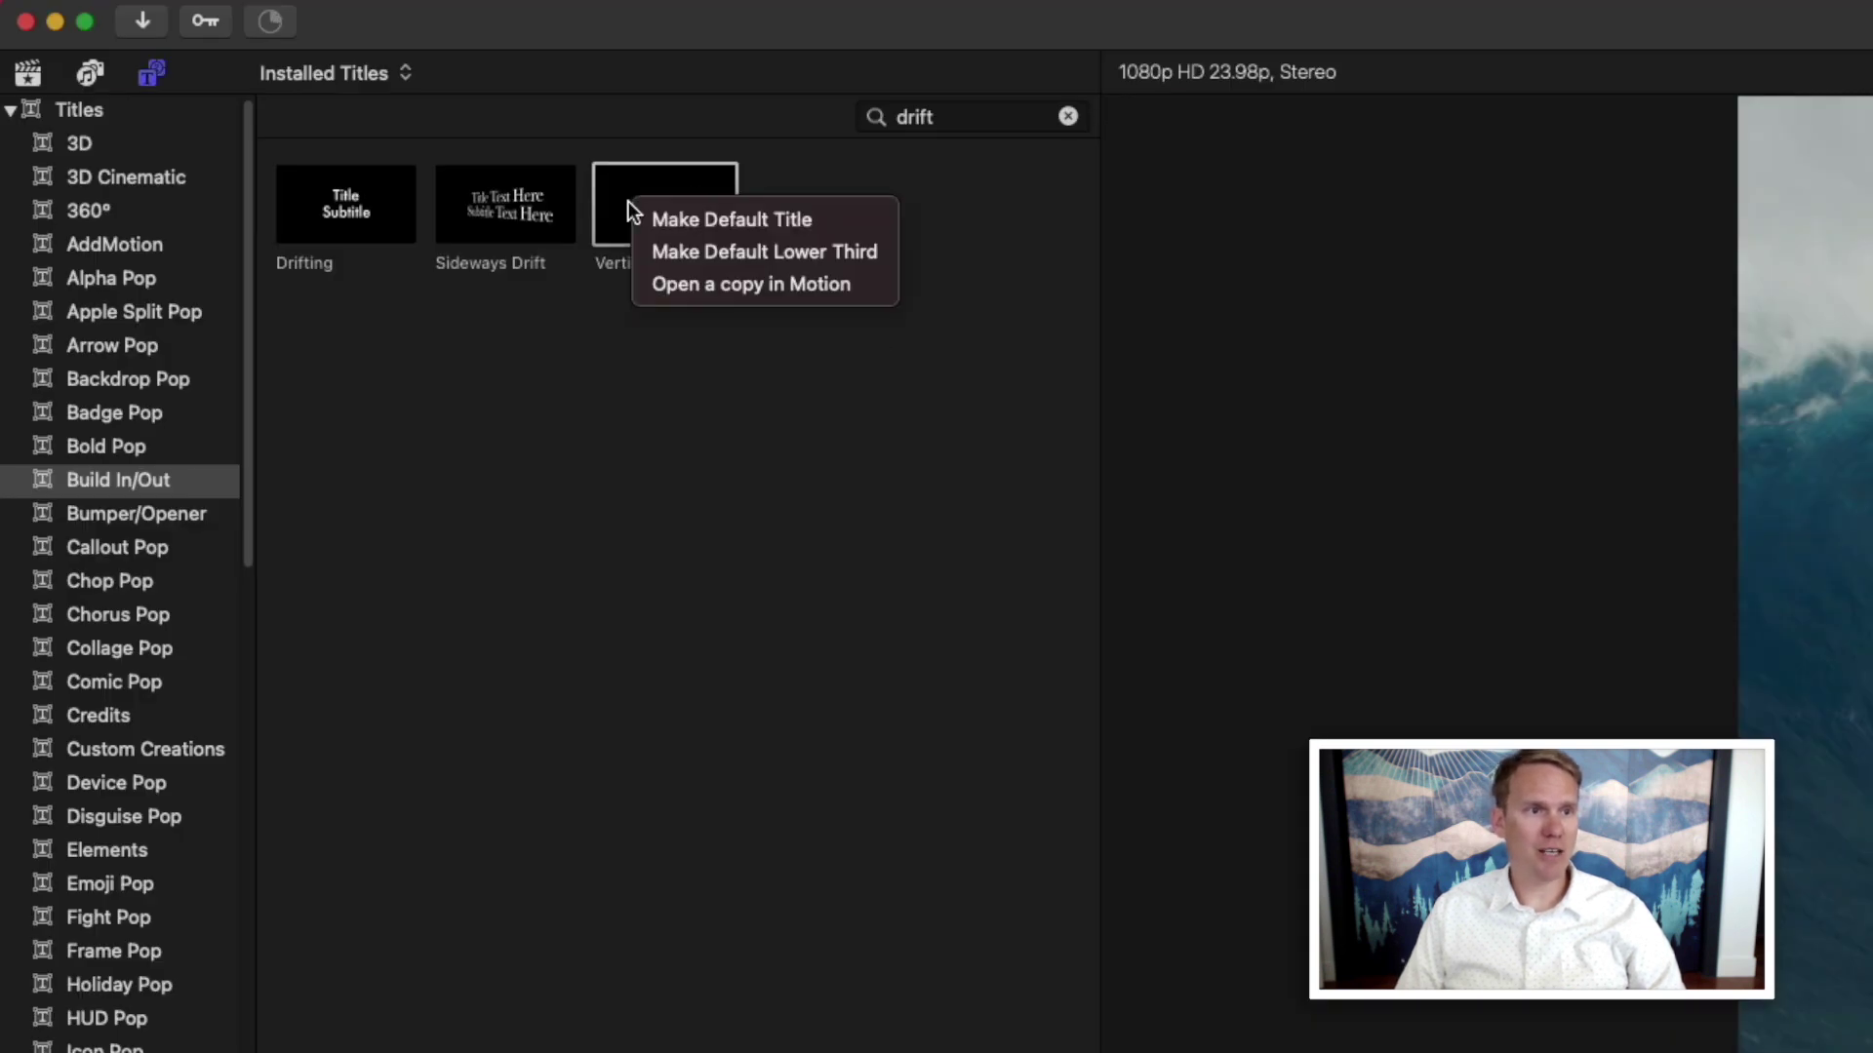
{"action": "left_click", "coordinate": [815, 225]}
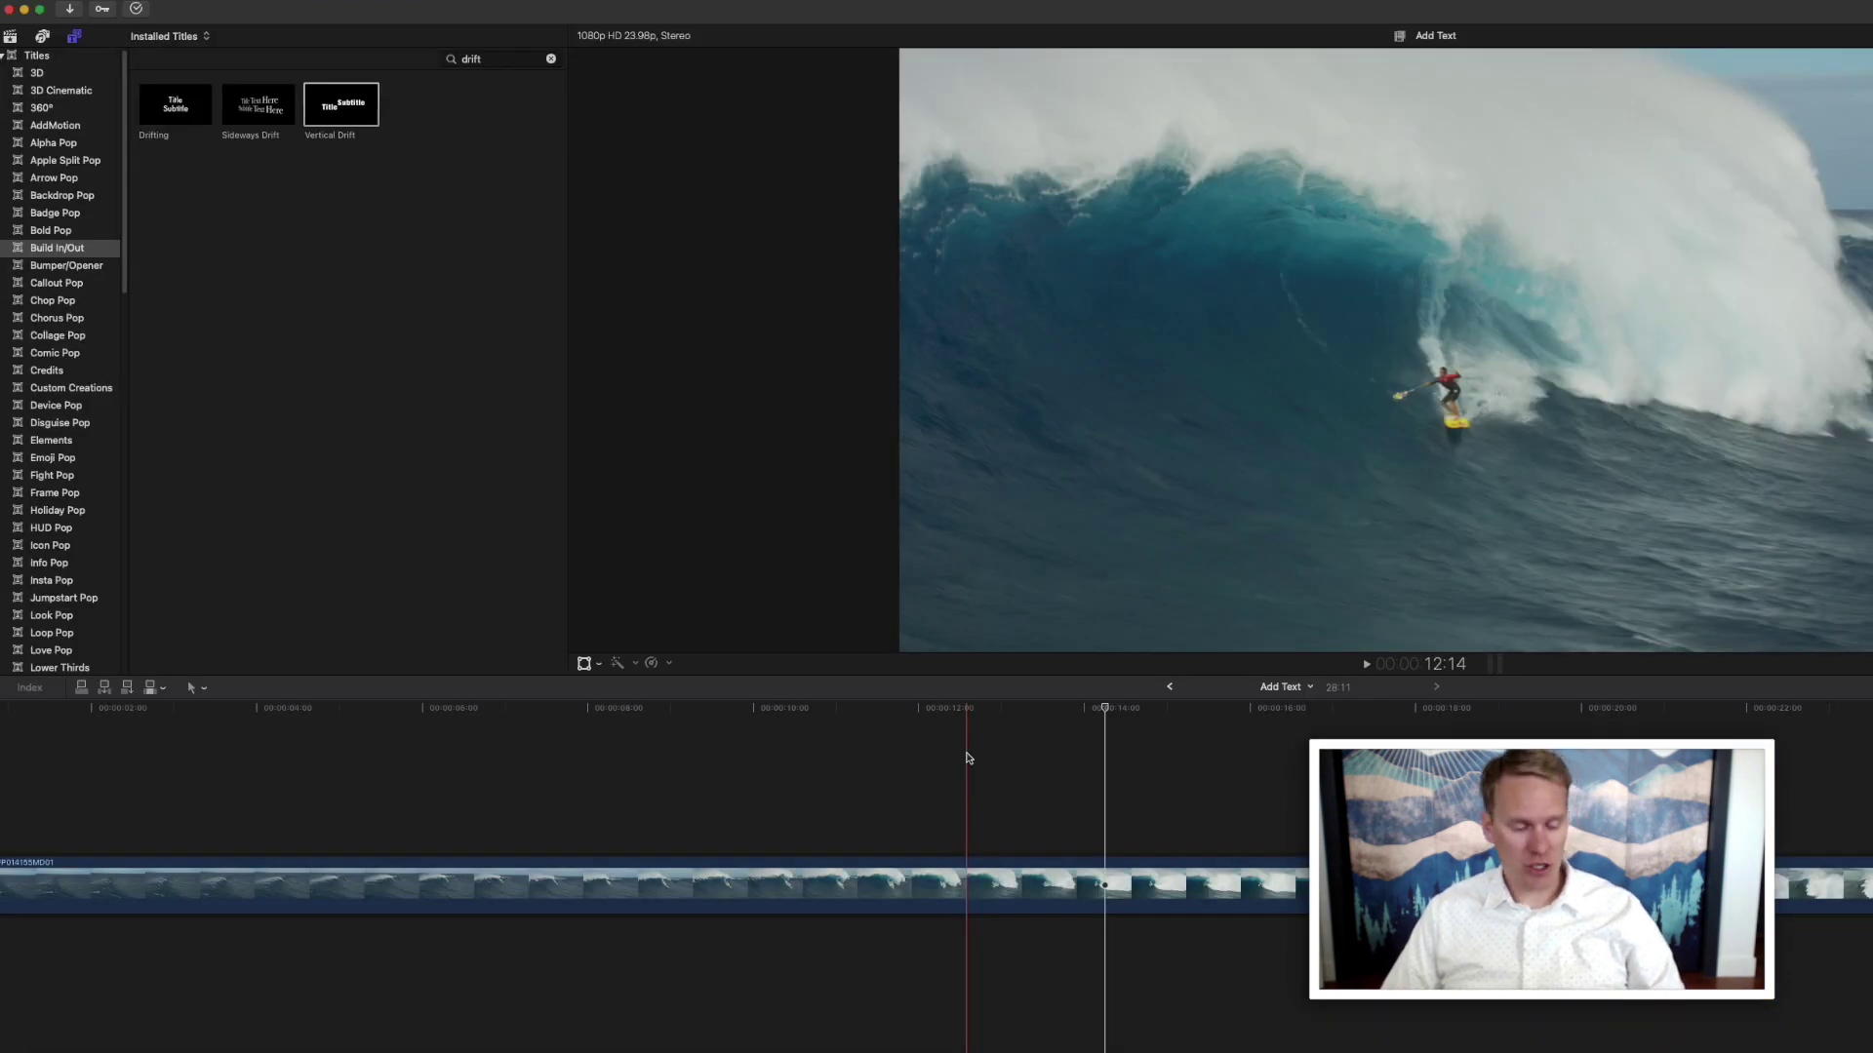
{"action": "key", "text": "ctrl+shift+t"}
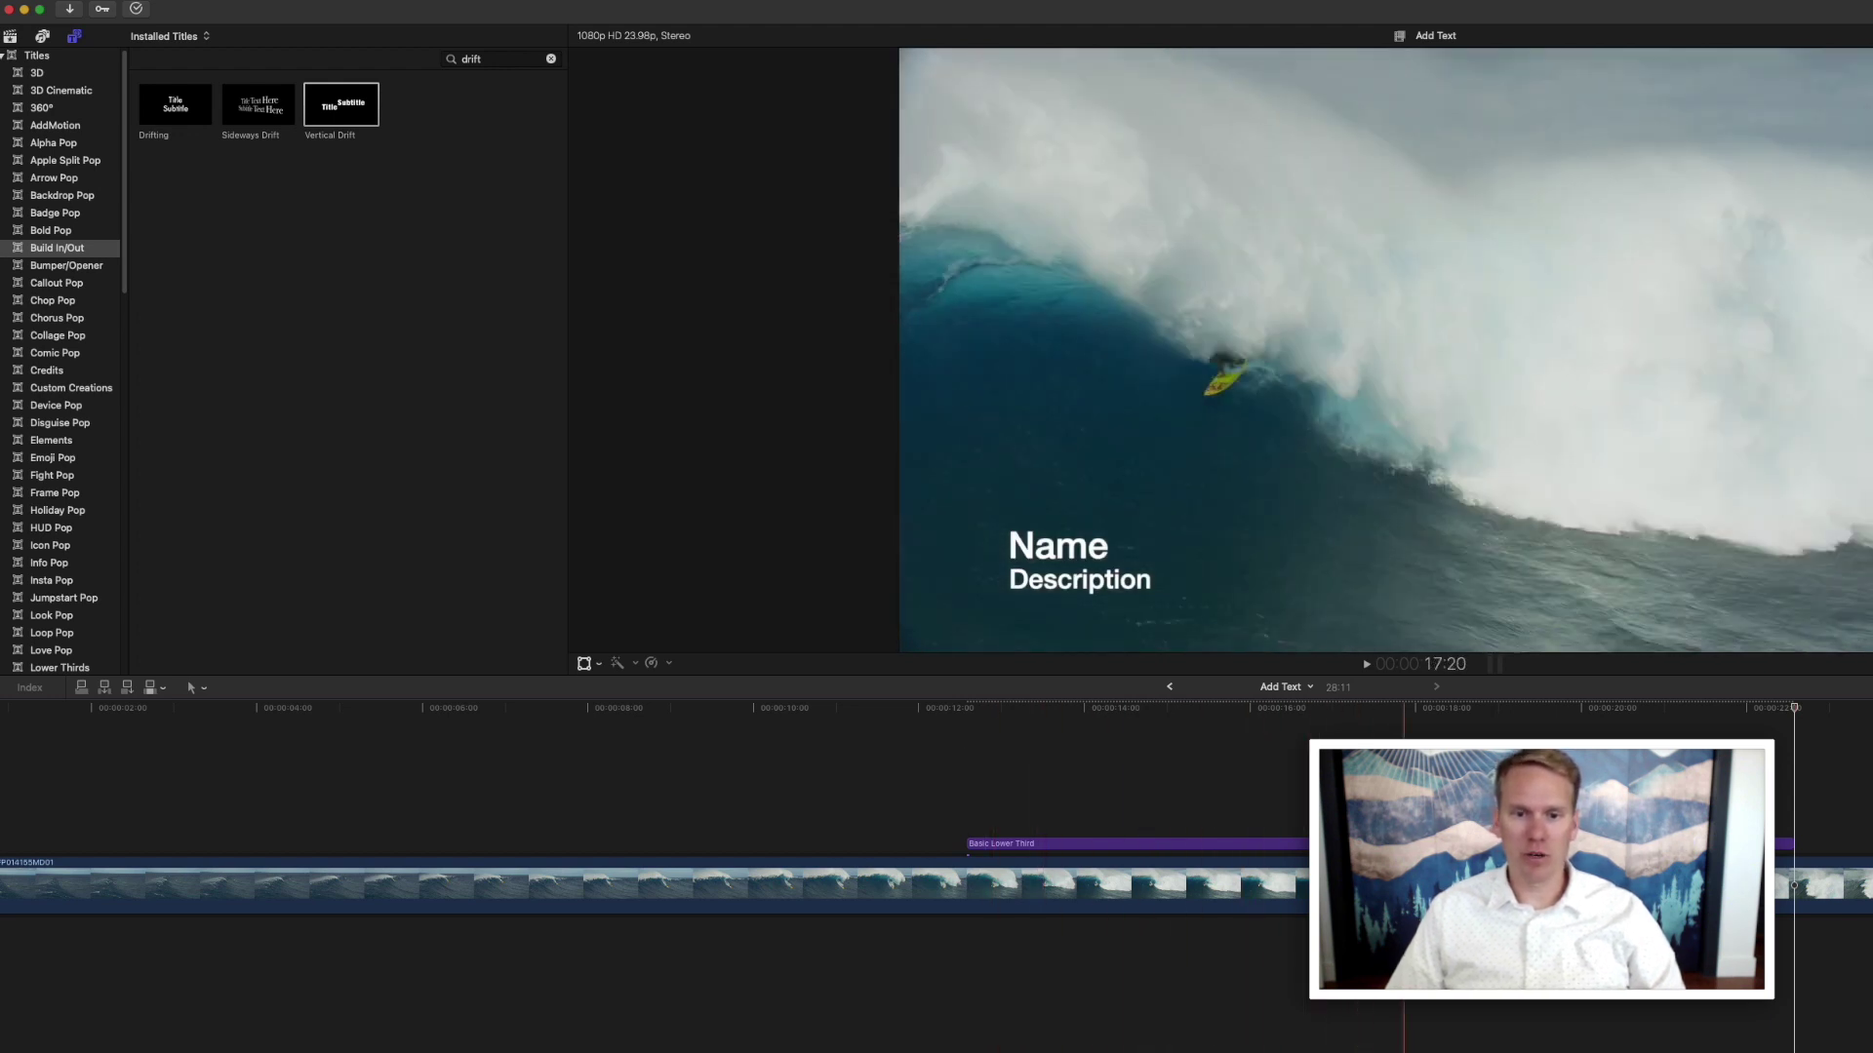
Browse the lower-third title styles and bring up the Looseleaf title's options.
{"action": "left_click", "coordinate": [551, 58]}
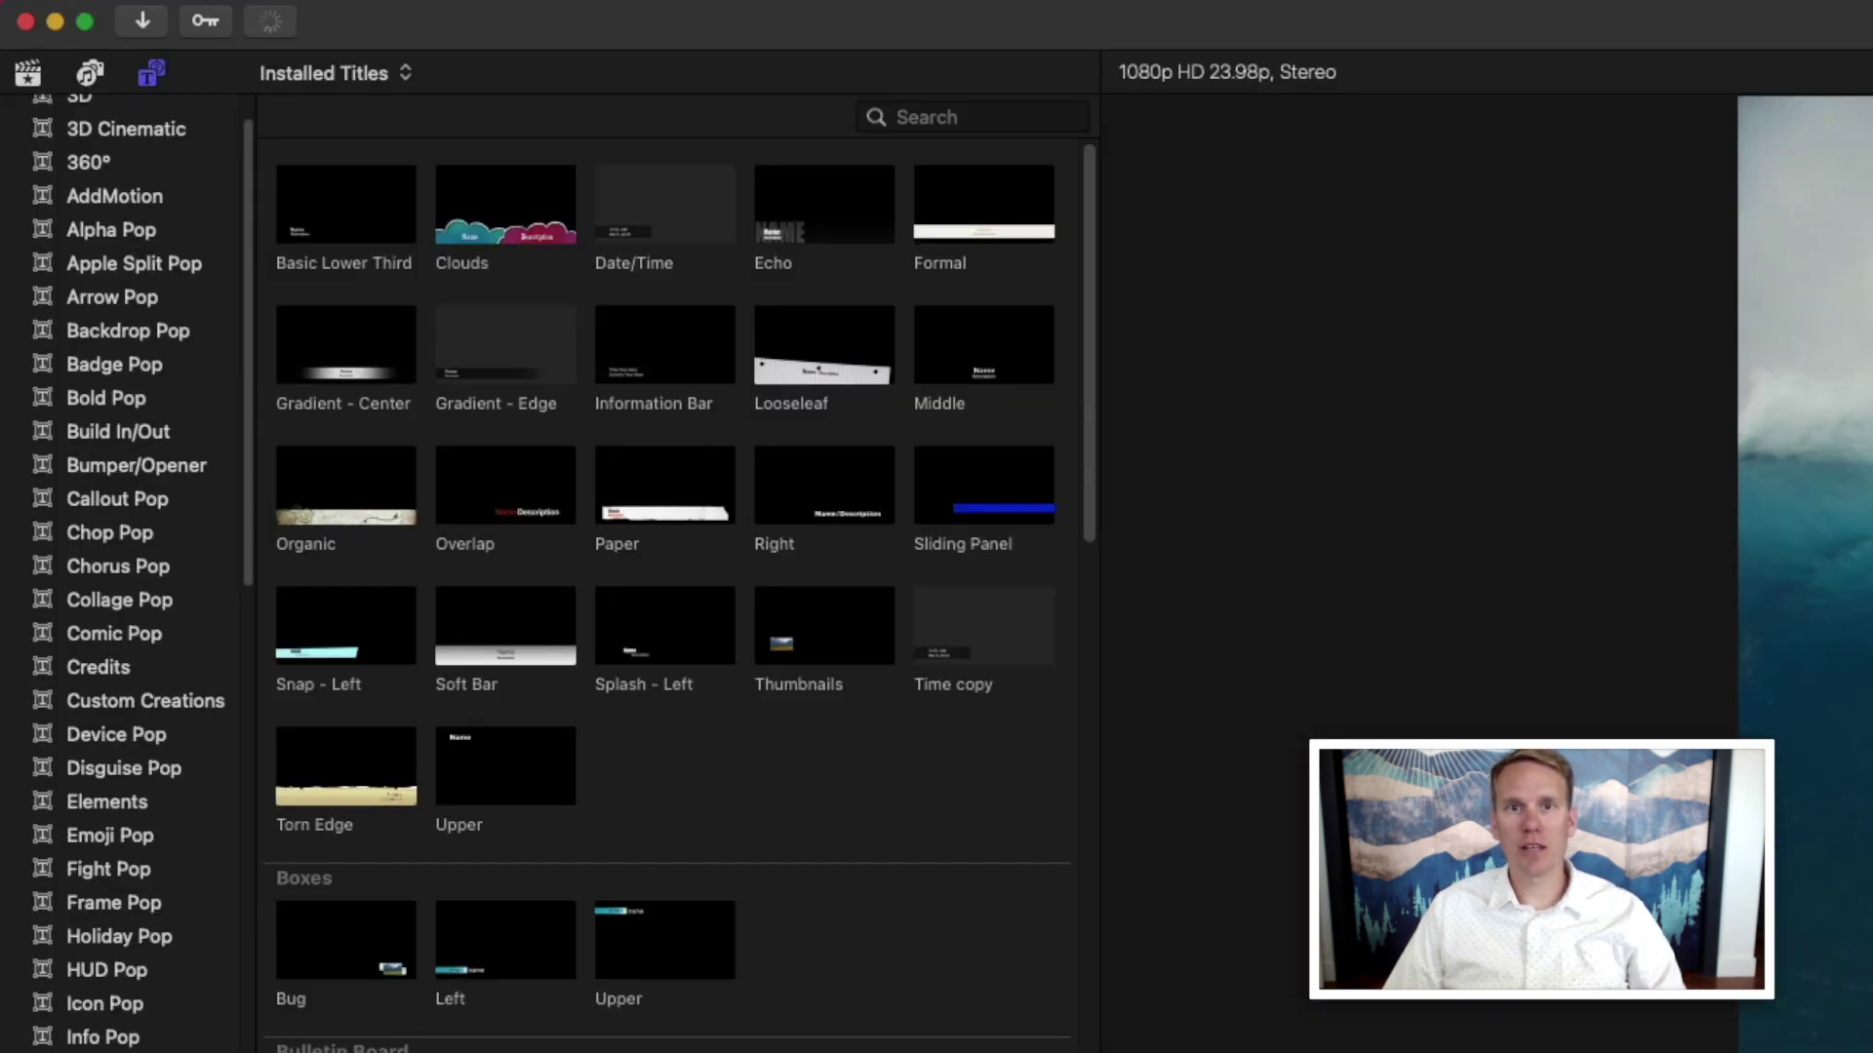
{"action": "scroll", "coordinate": [795, 775], "scroll_direction": "down", "scroll_amount": 1}
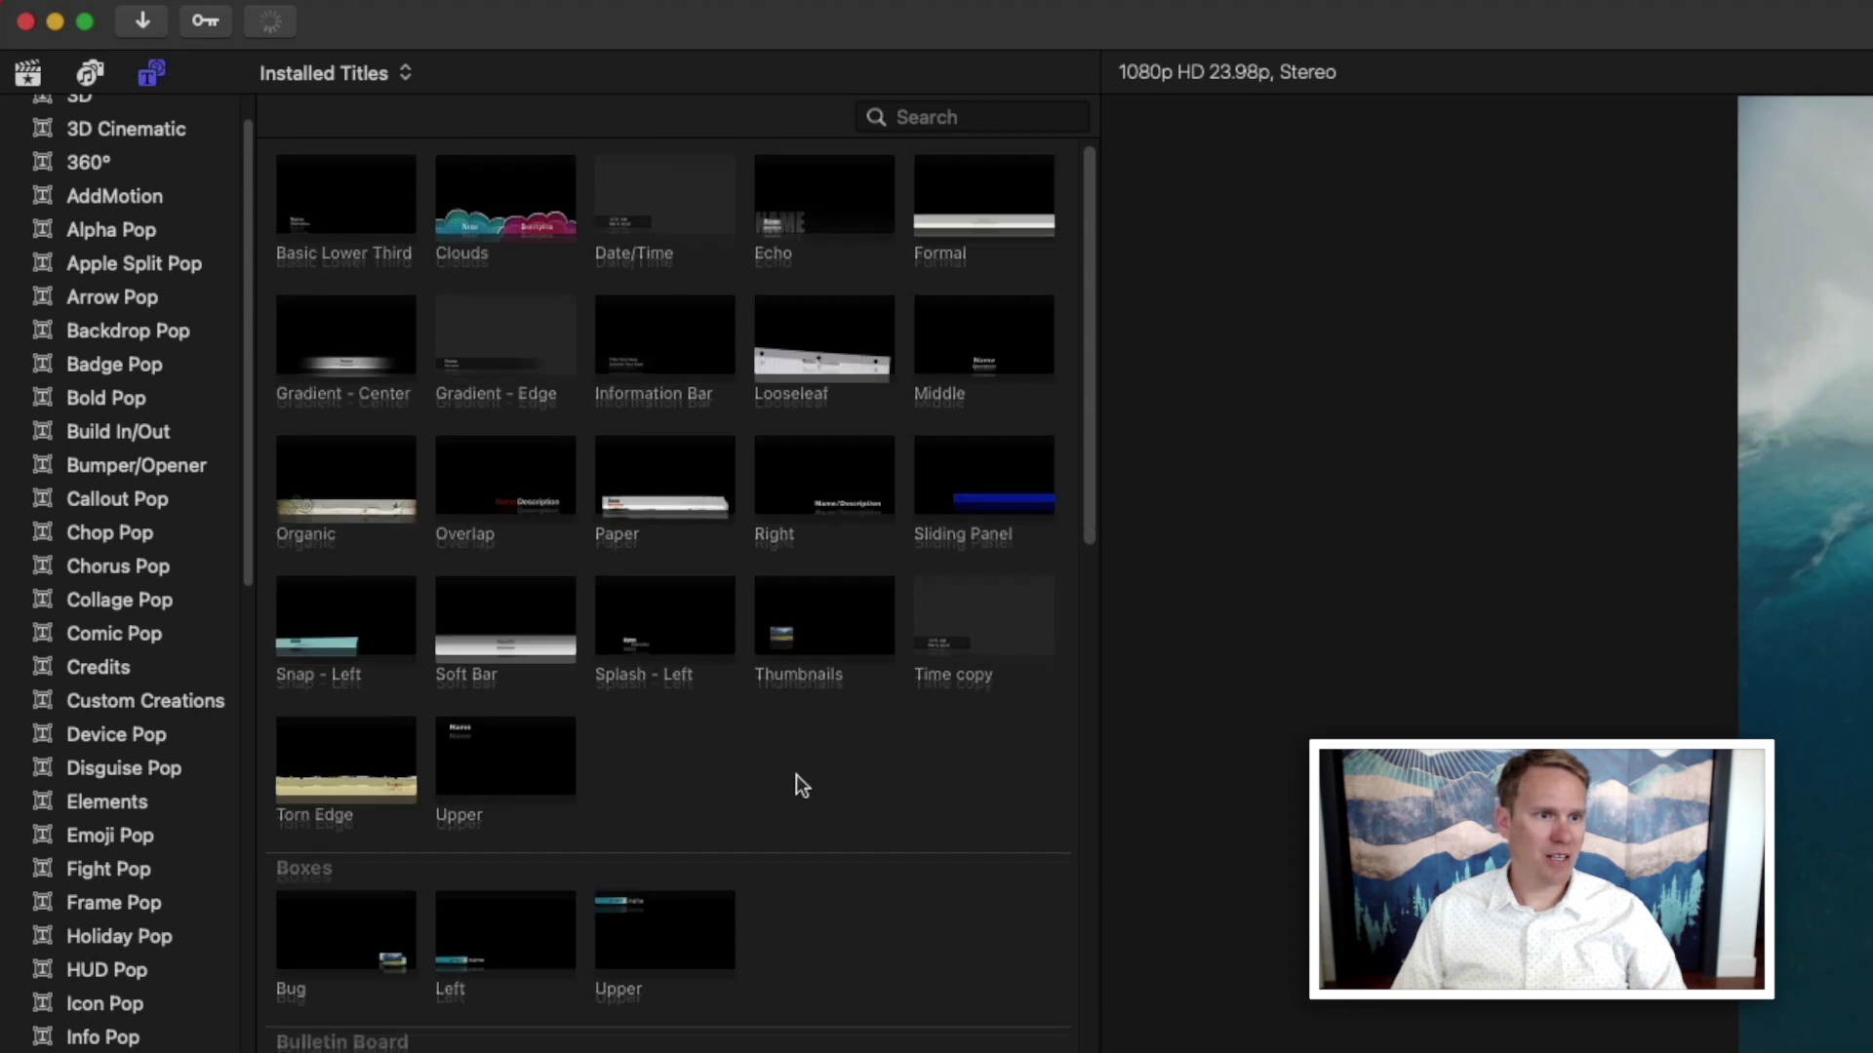
{"action": "scroll", "coordinate": [802, 771], "scroll_direction": "down", "scroll_amount": 2}
{"action": "scroll", "coordinate": [811, 753], "scroll_direction": "up", "scroll_amount": 2}
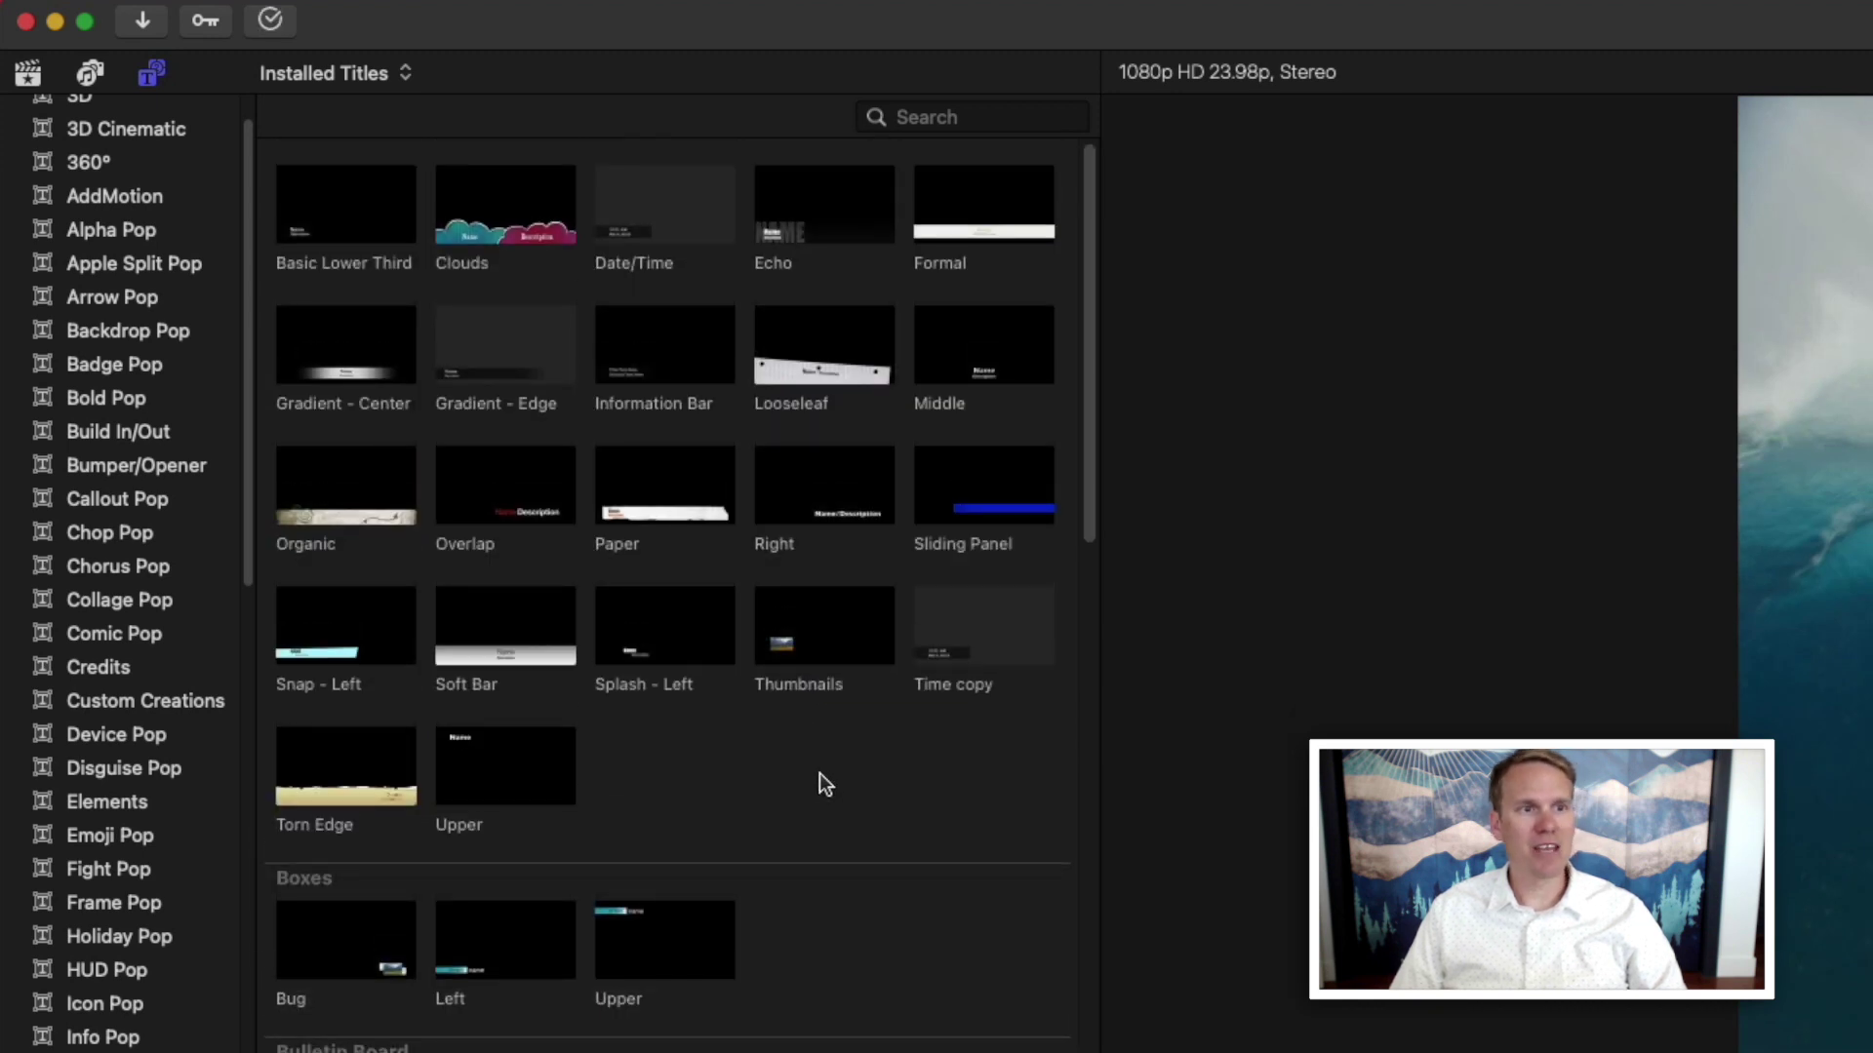
{"action": "right_click", "coordinate": [805, 332]}
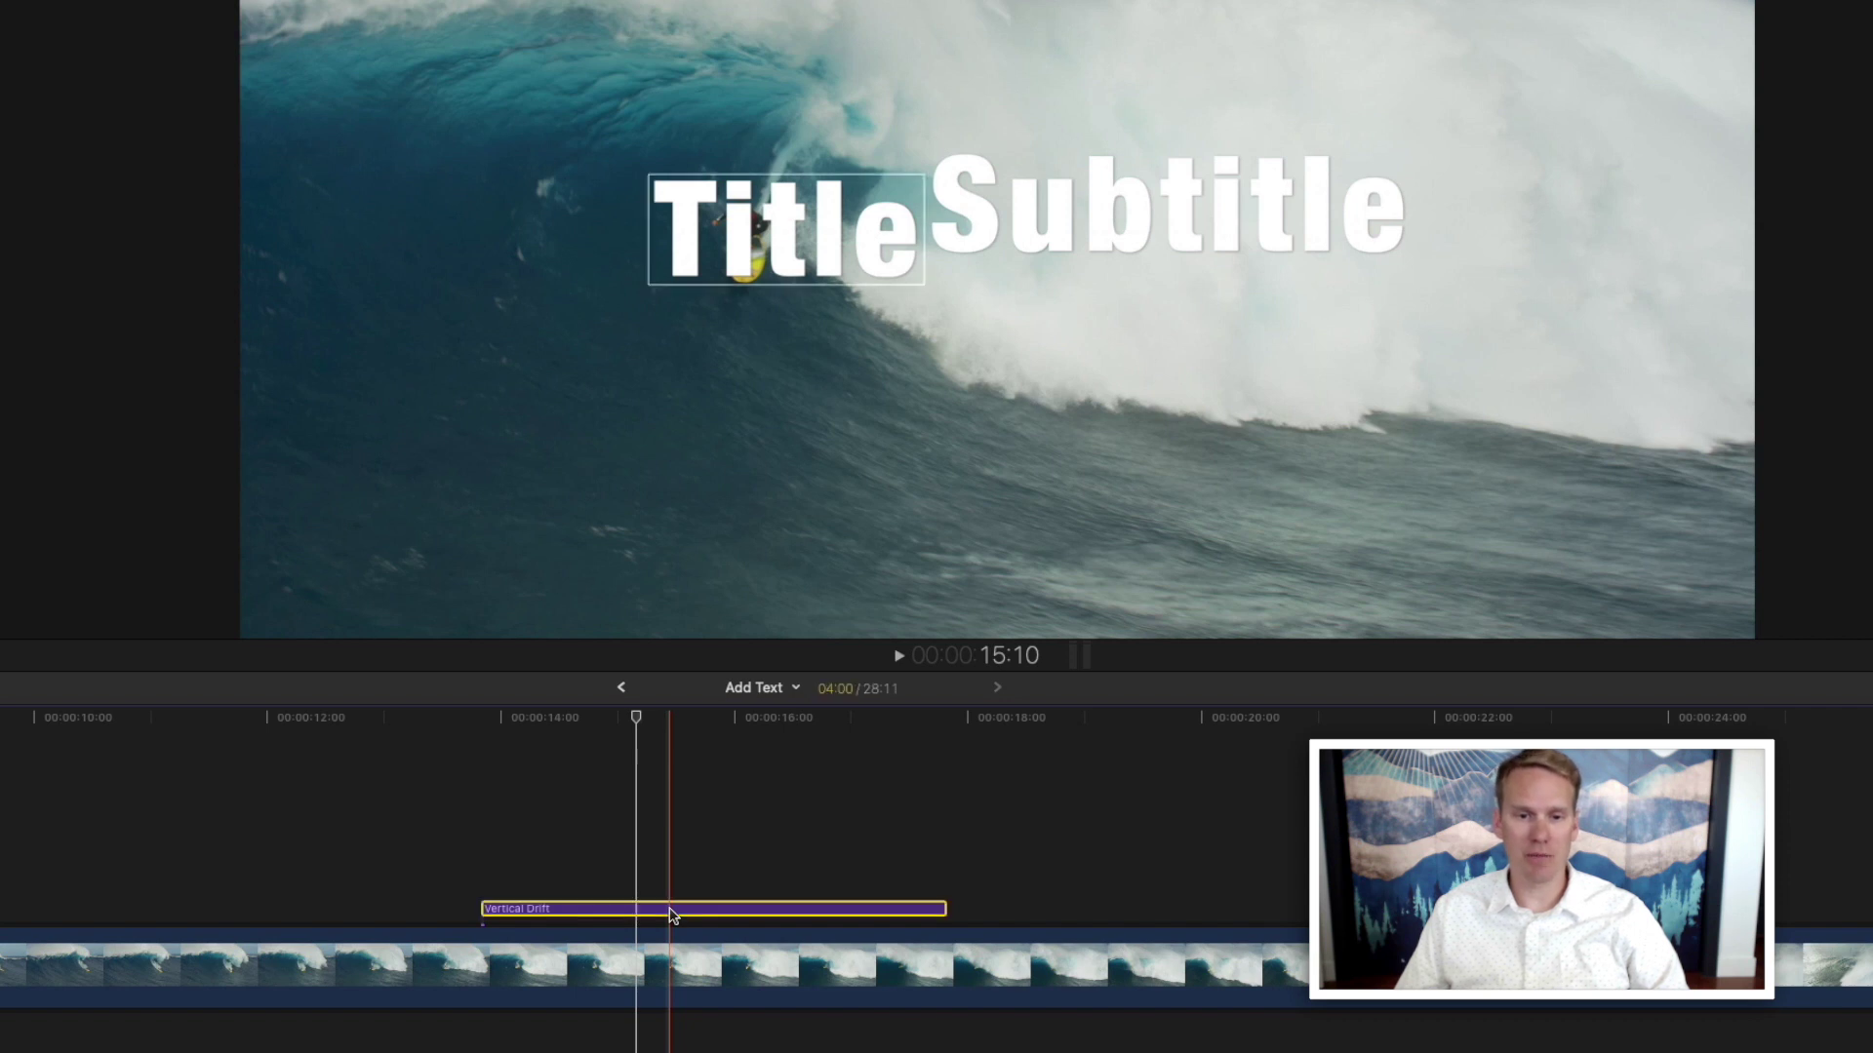
Replace the placeholder 'Title' with the surfer's first name and 'Subtitle' with 'Surfer'.
{"action": "double_click", "coordinate": [671, 915]}
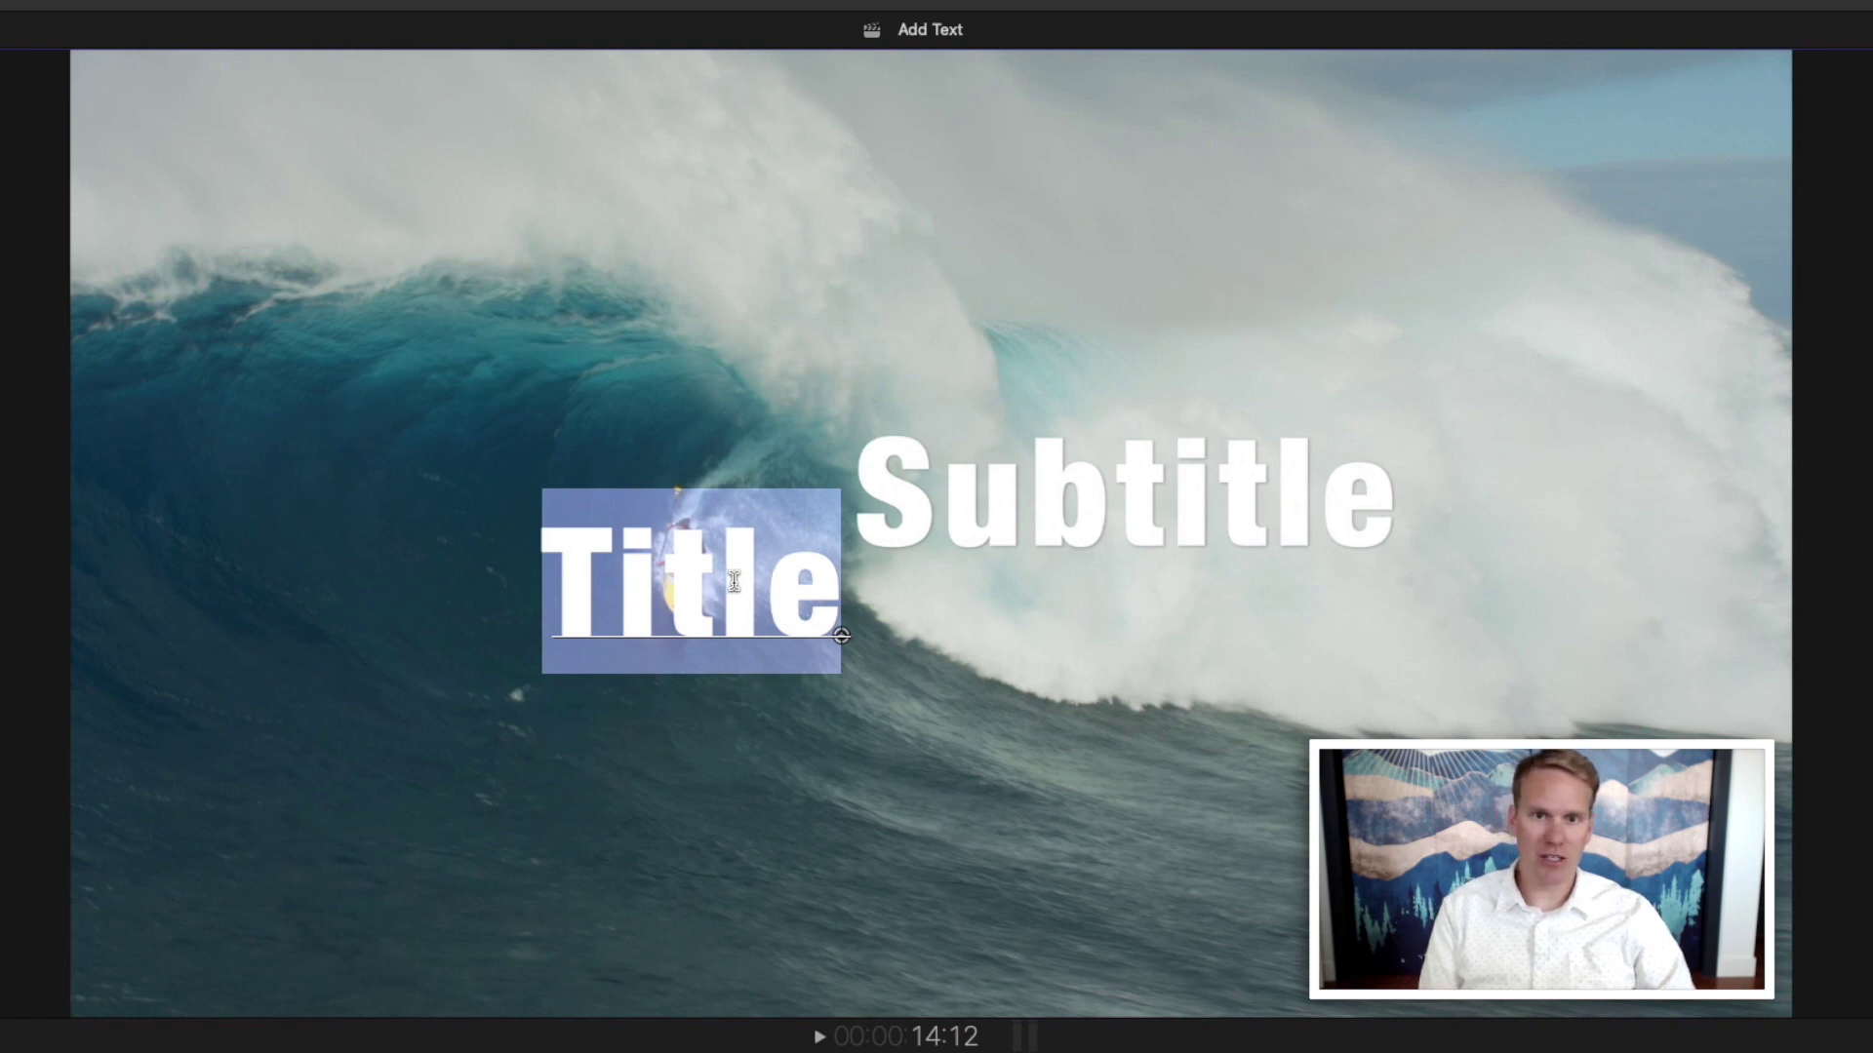
{"action": "type", "text": "Dylan"}
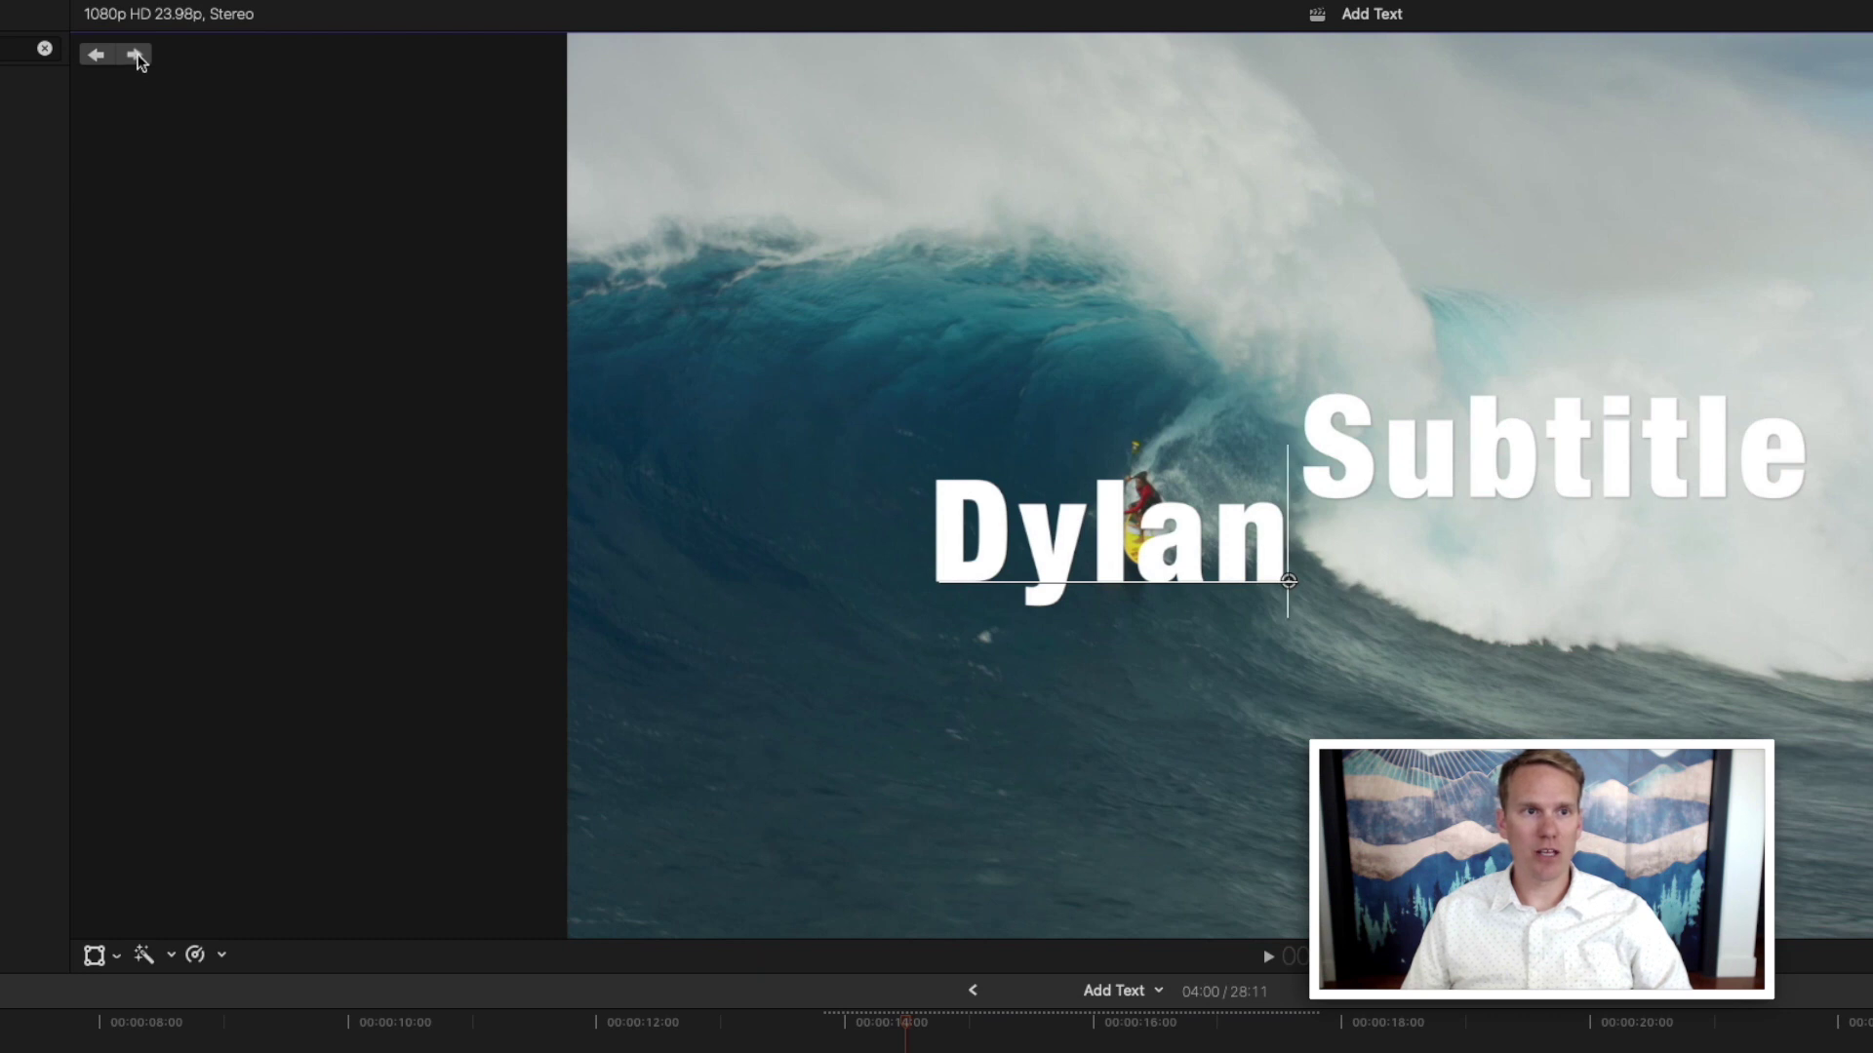
{"action": "left_click", "coordinate": [134, 55]}
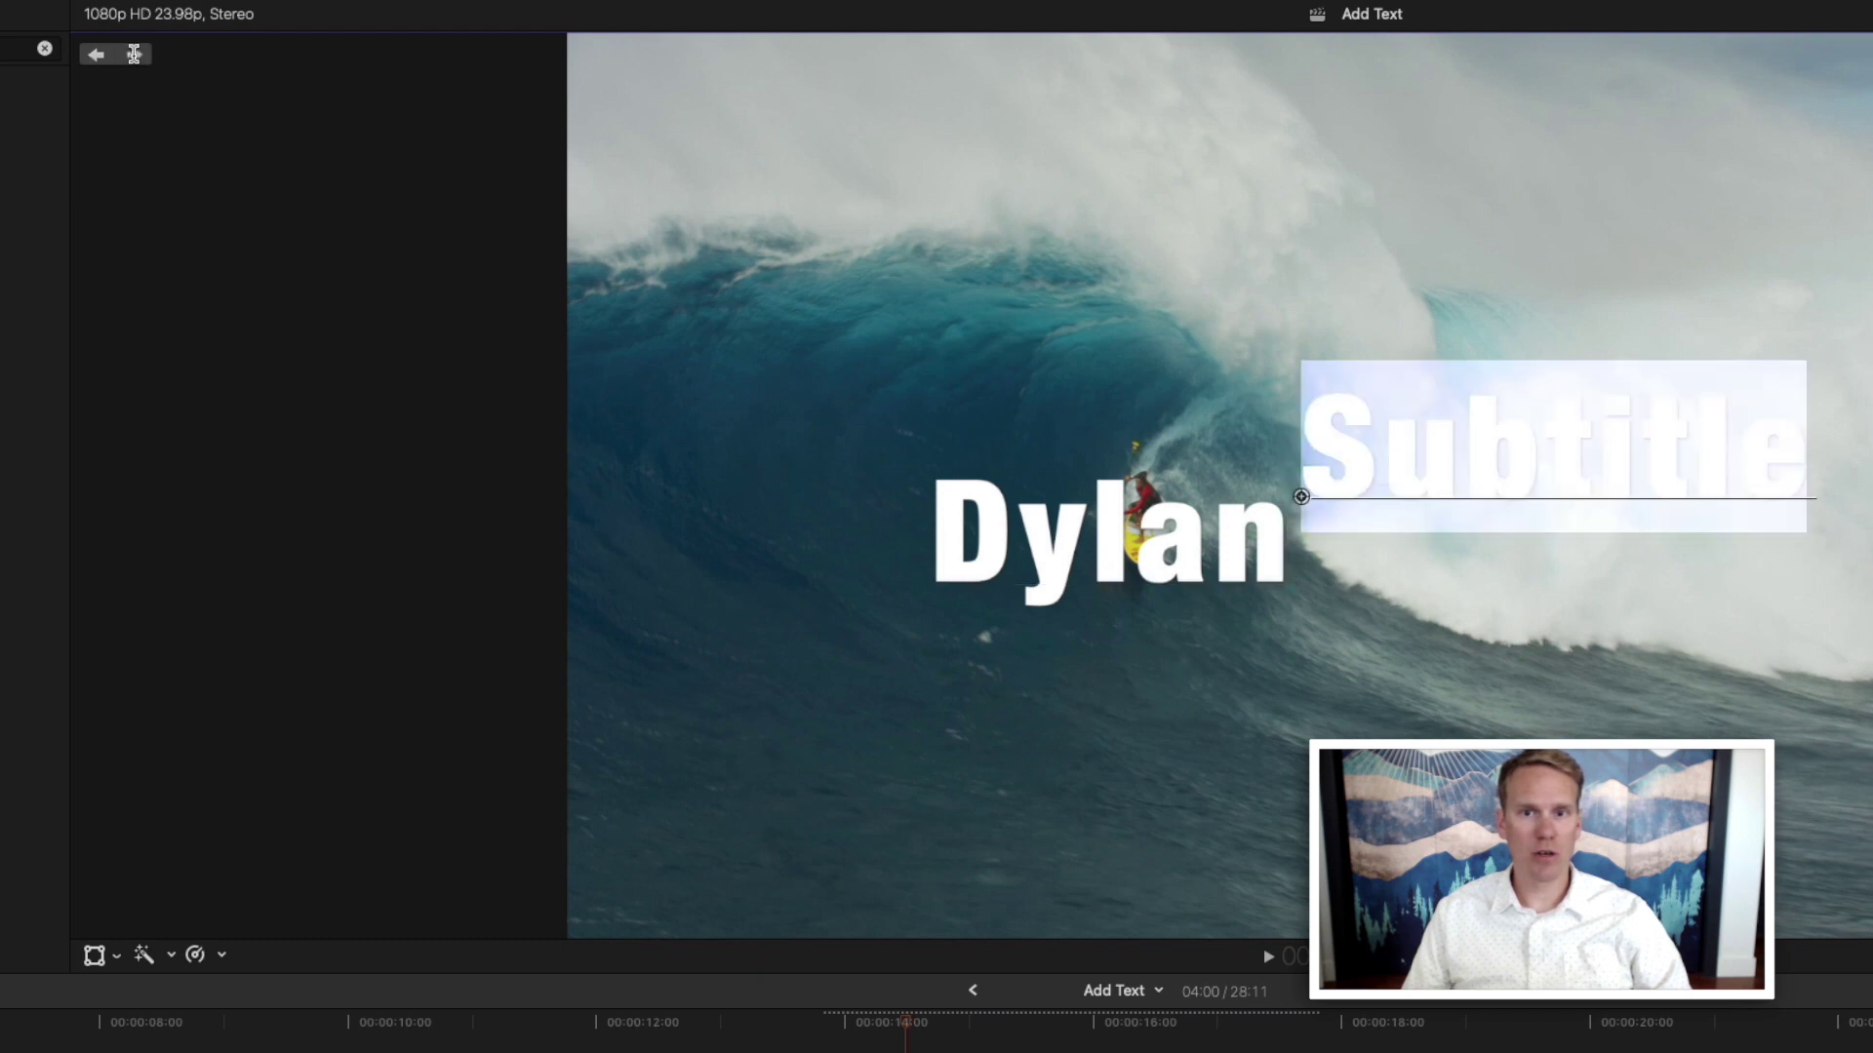
{"action": "left_click", "coordinate": [133, 55]}
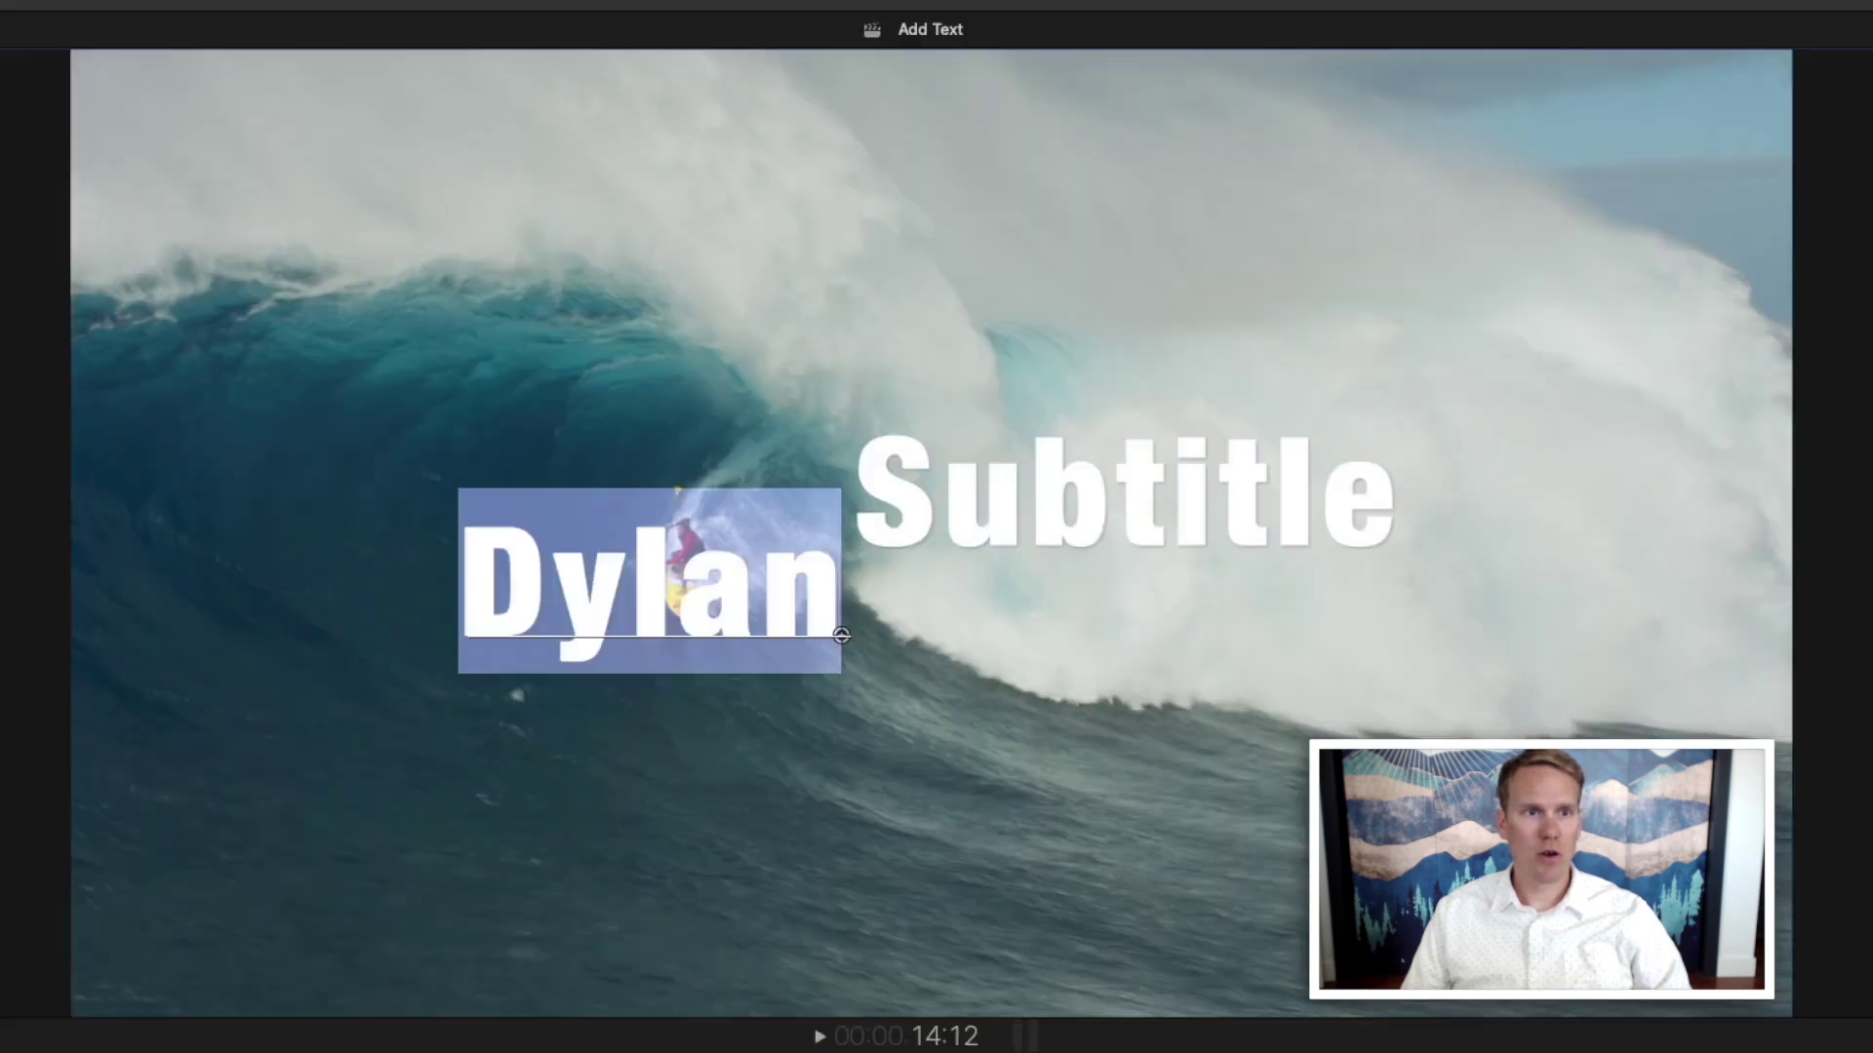
{"action": "double_click", "coordinate": [1136, 524]}
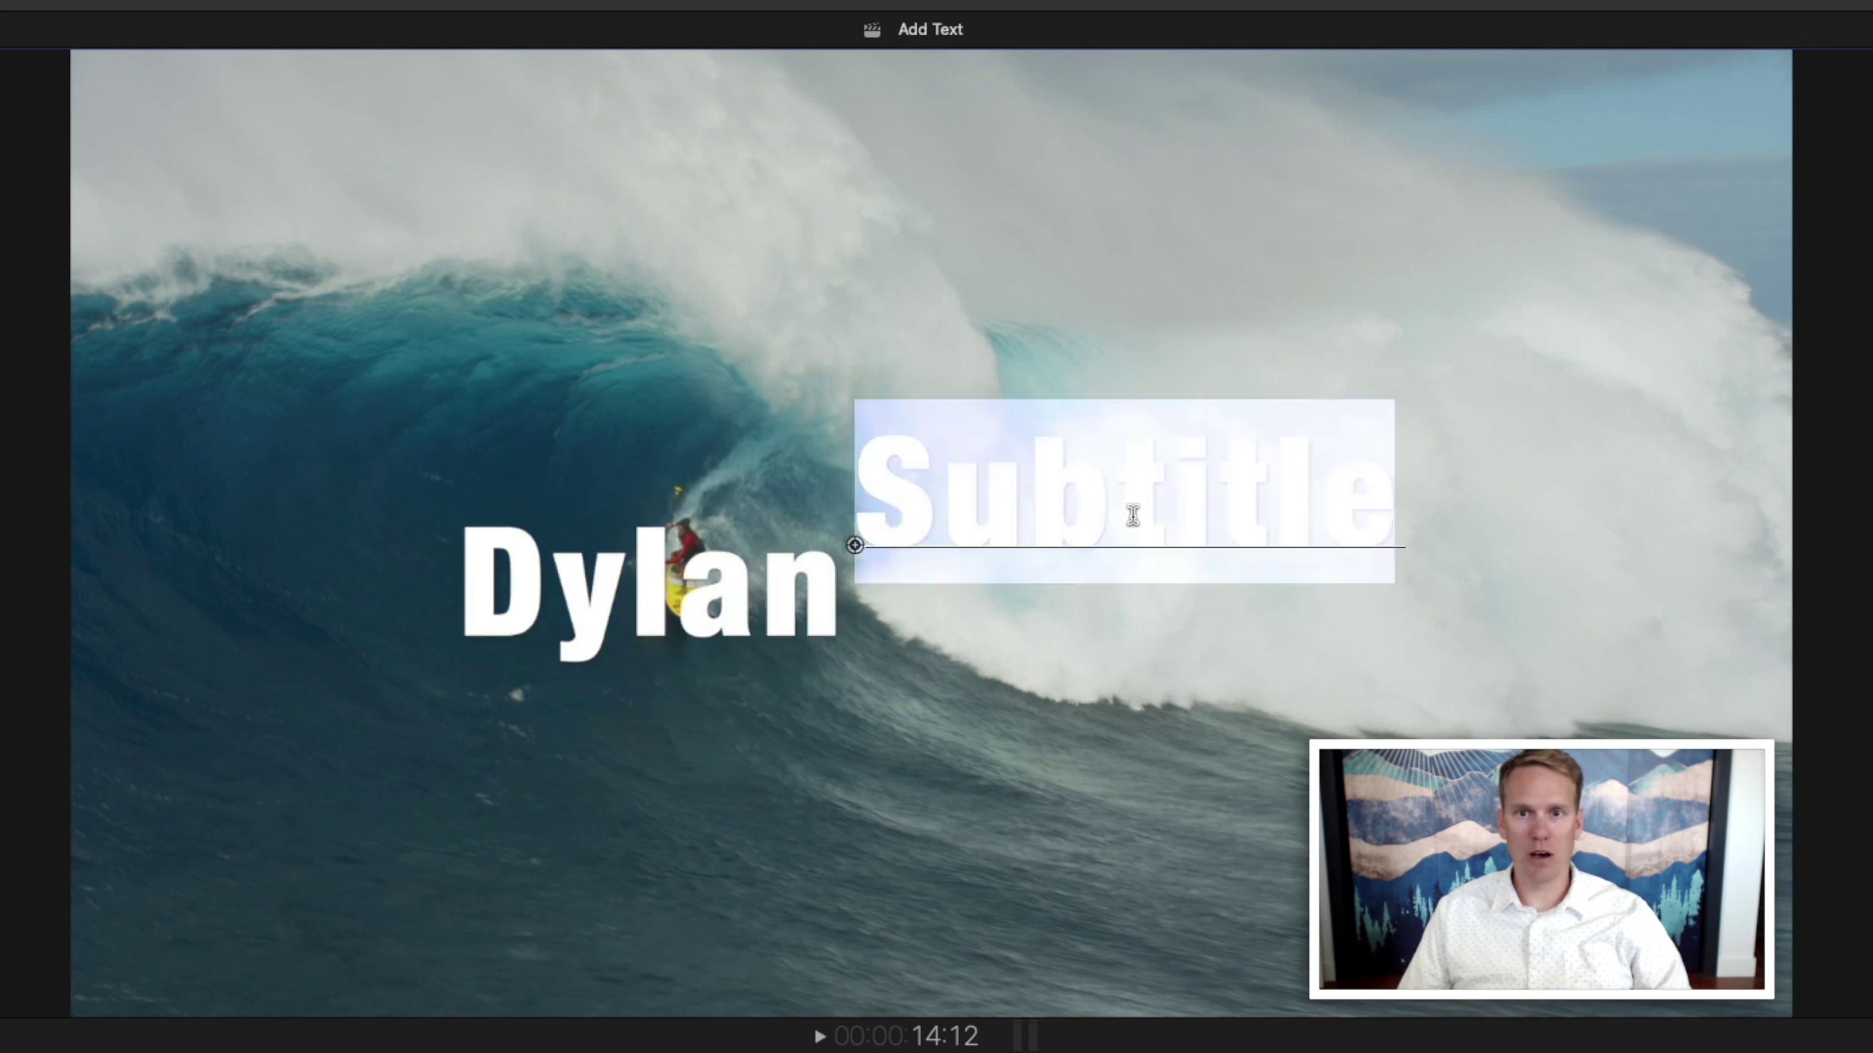
{"action": "type", "text": "Surfer"}
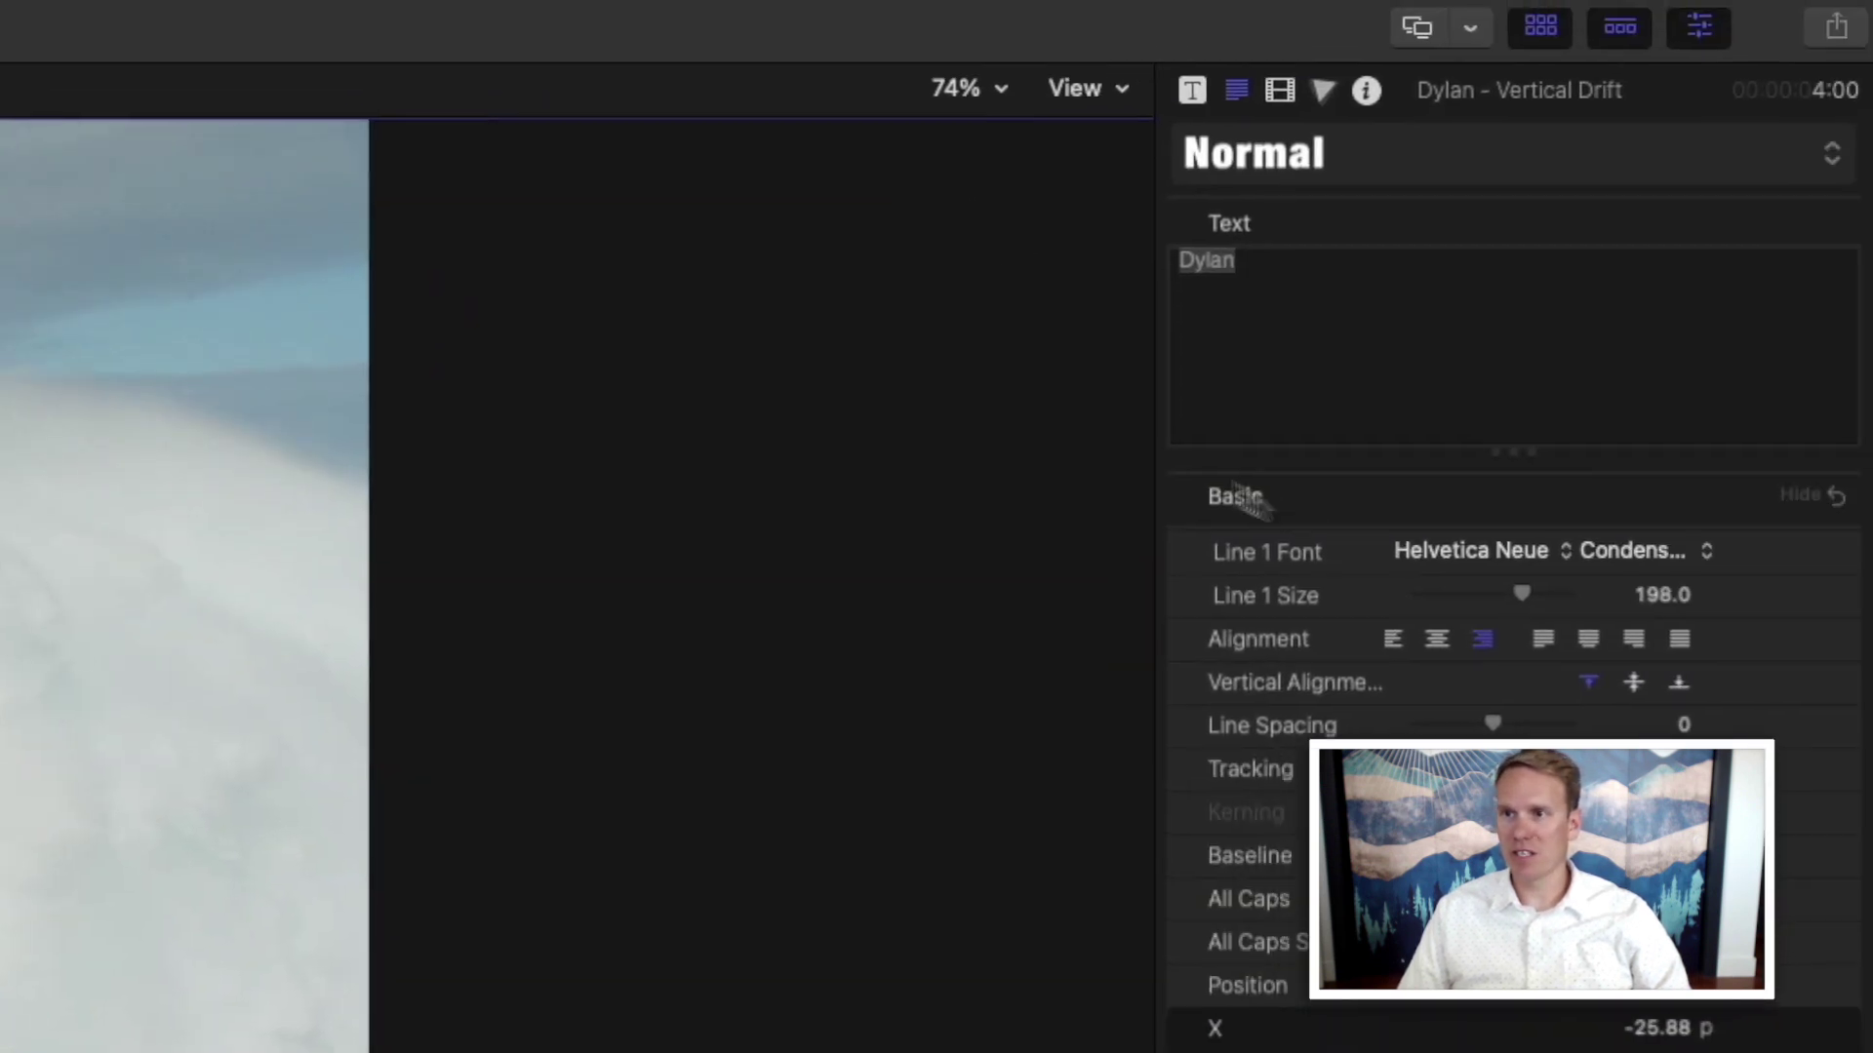
Retype the first line as 'Great' in the inspector, then change it to 'Best' in the viewer.
{"action": "left_click", "coordinate": [1308, 259]}
{"action": "key", "text": "super+a"}
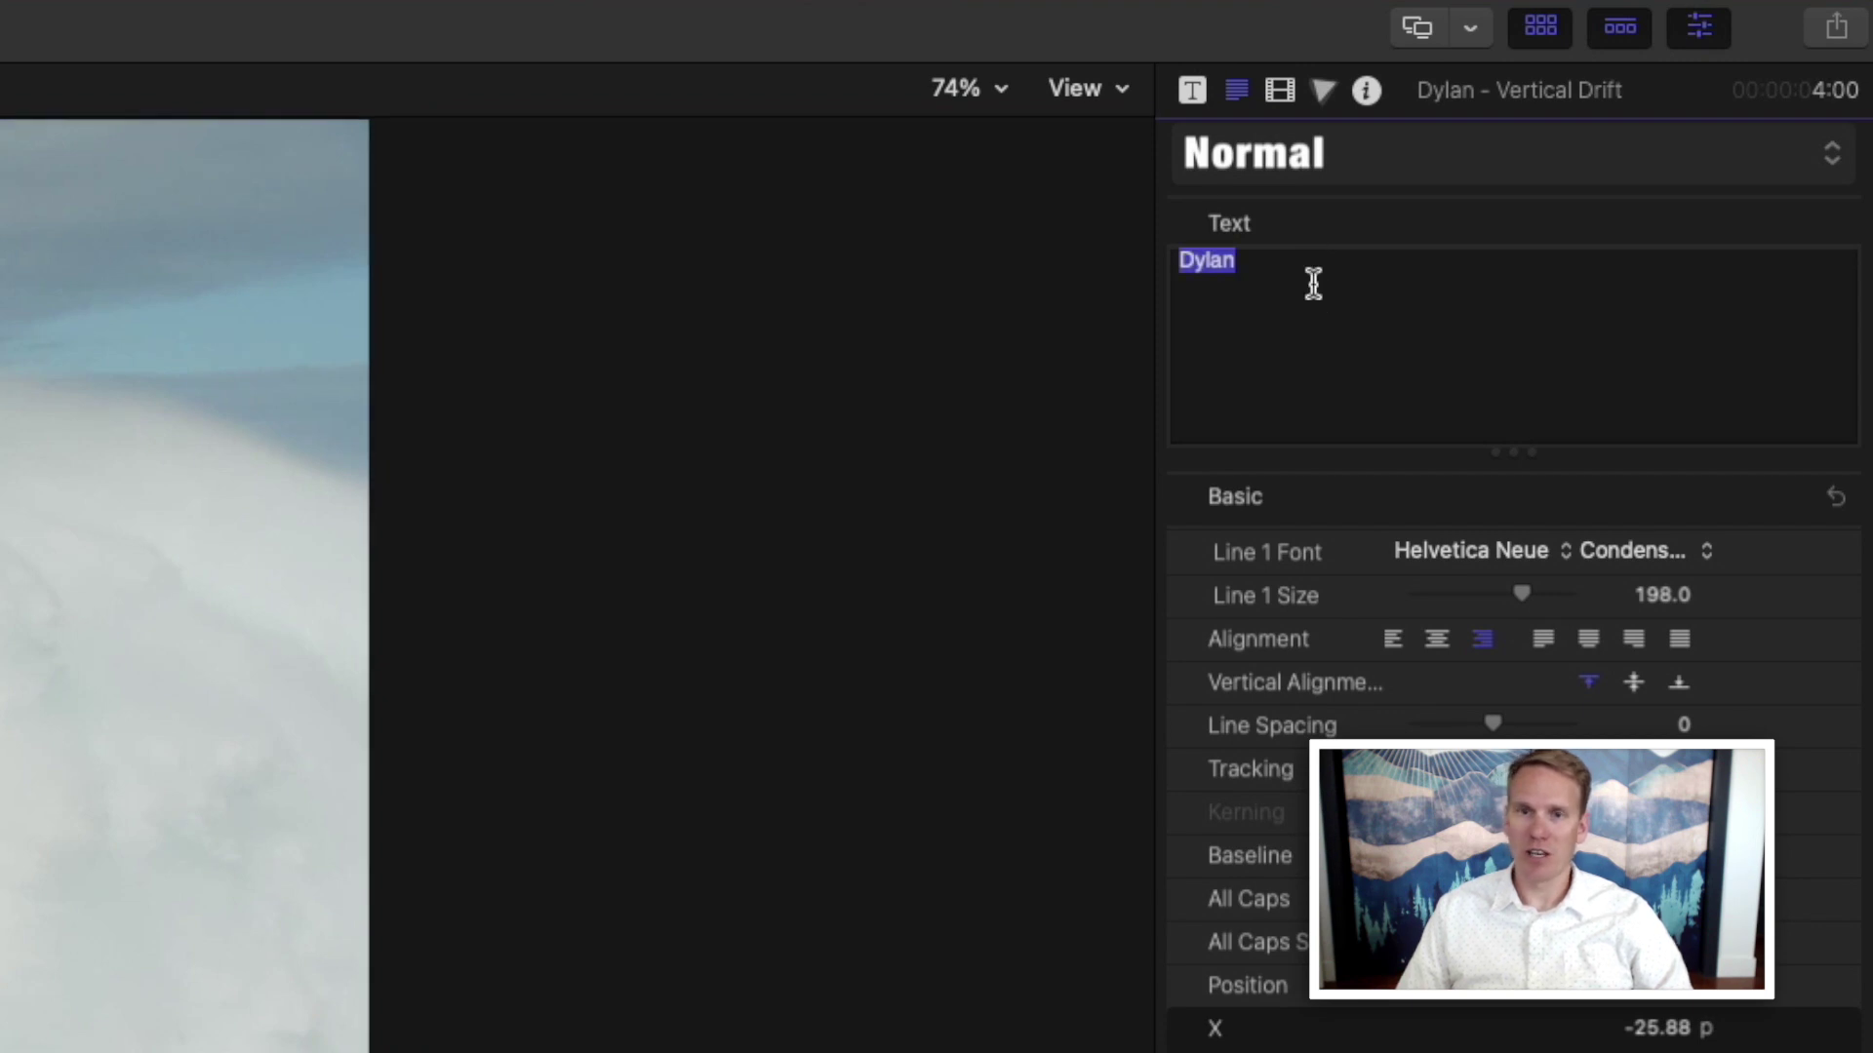
{"action": "type", "text": "Great"}
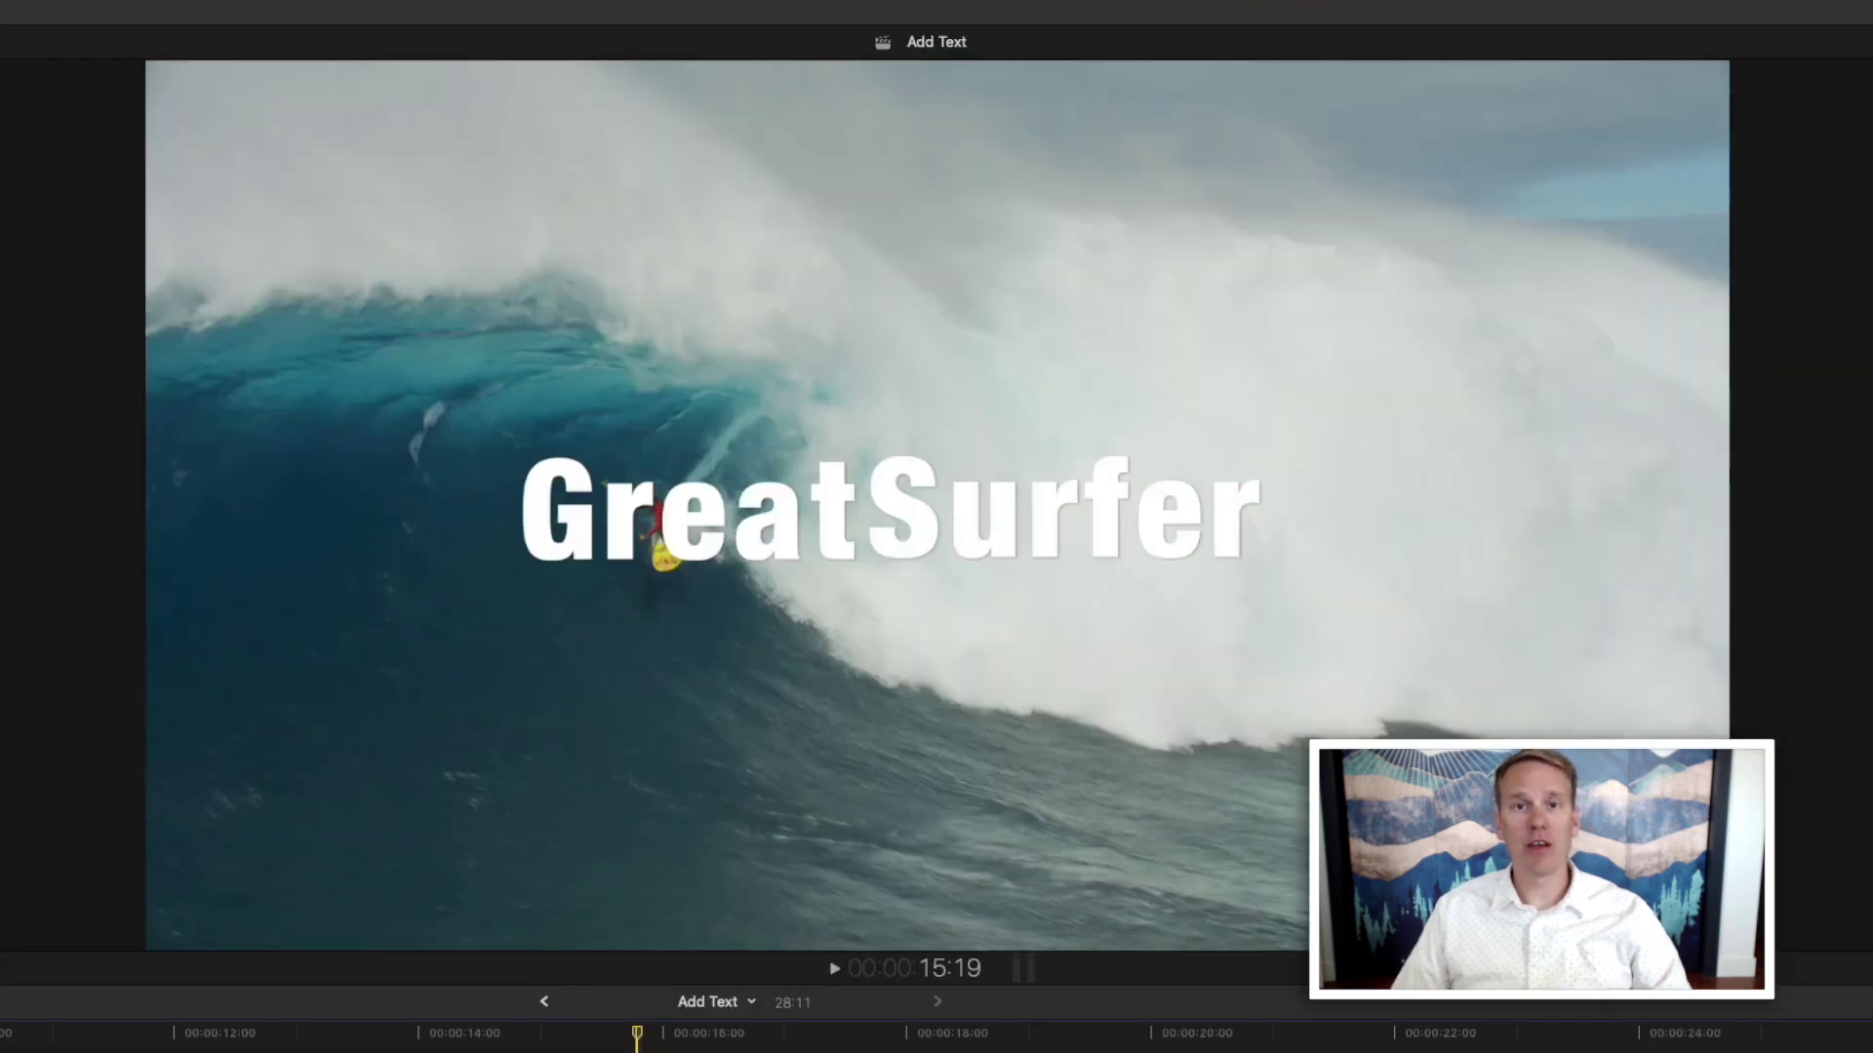
{"action": "double_click", "coordinate": [722, 536]}
{"action": "type", "text": "Best"}
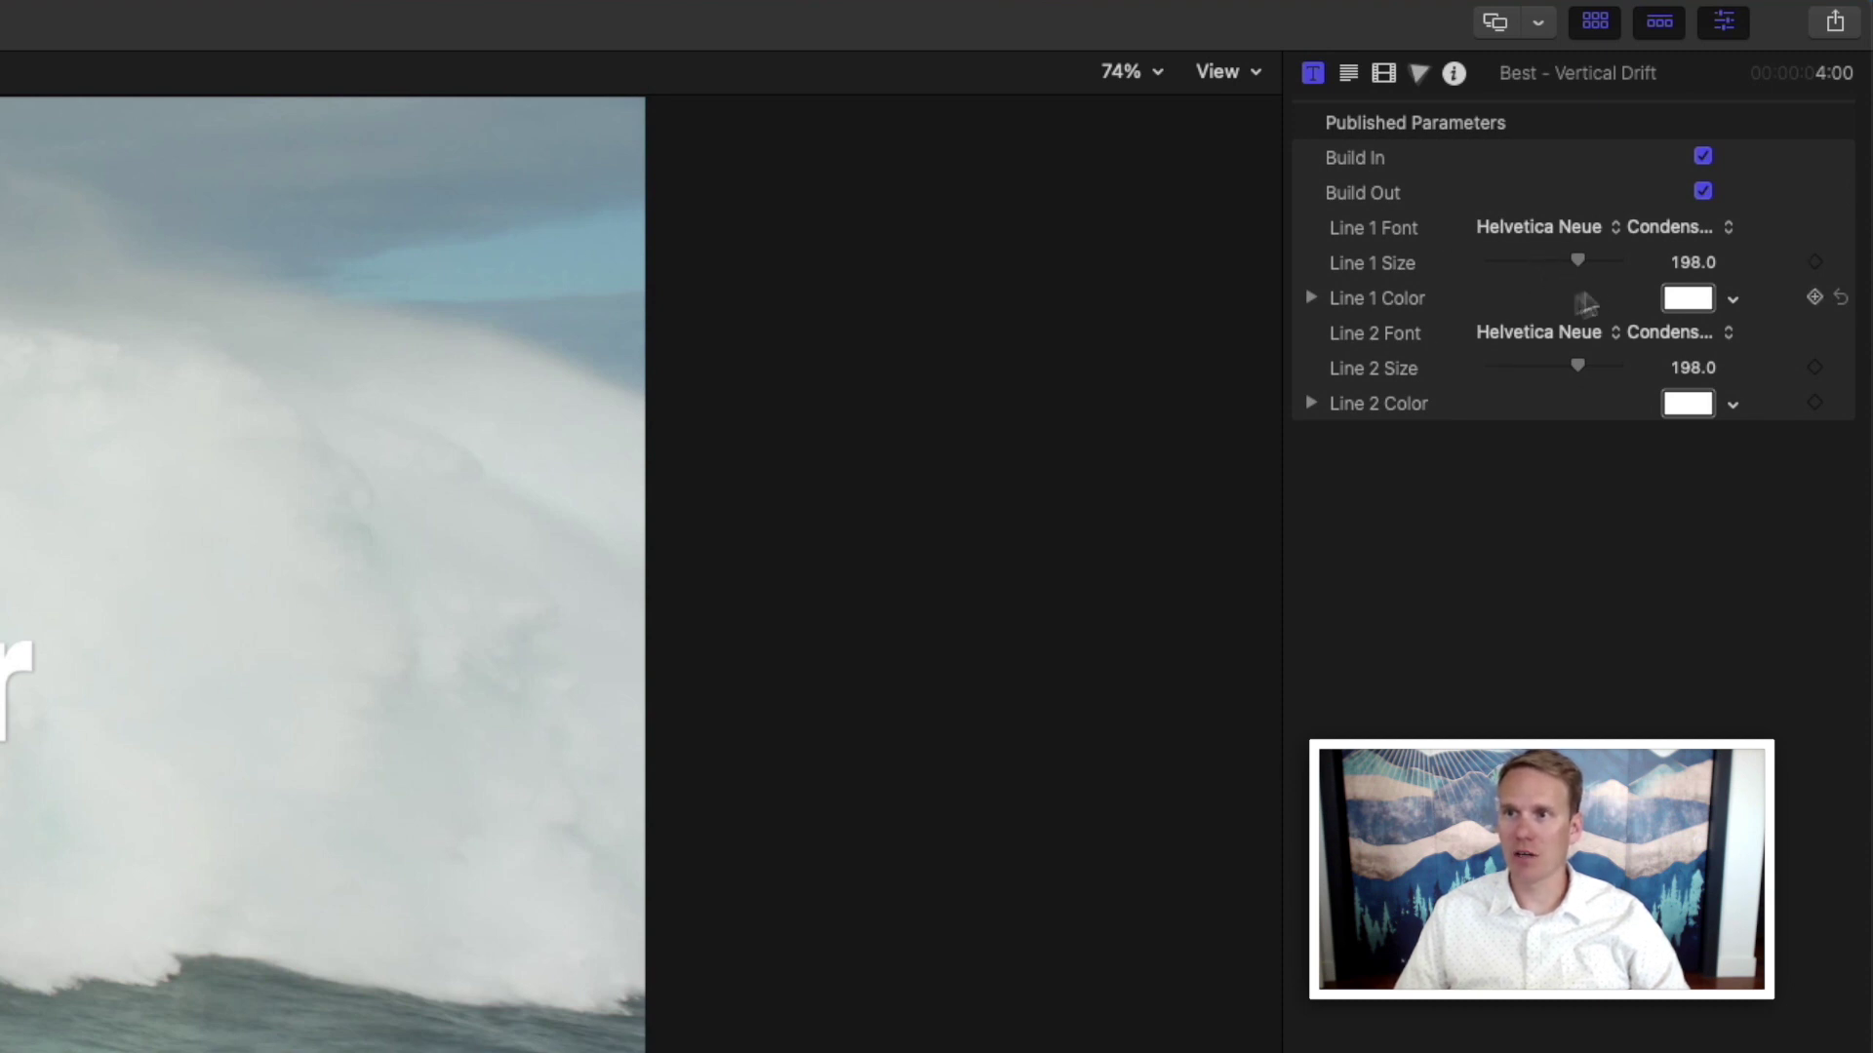
Set the first line 'BEST' to the High Tide font at size 281.
{"action": "left_click", "coordinate": [1349, 75]}
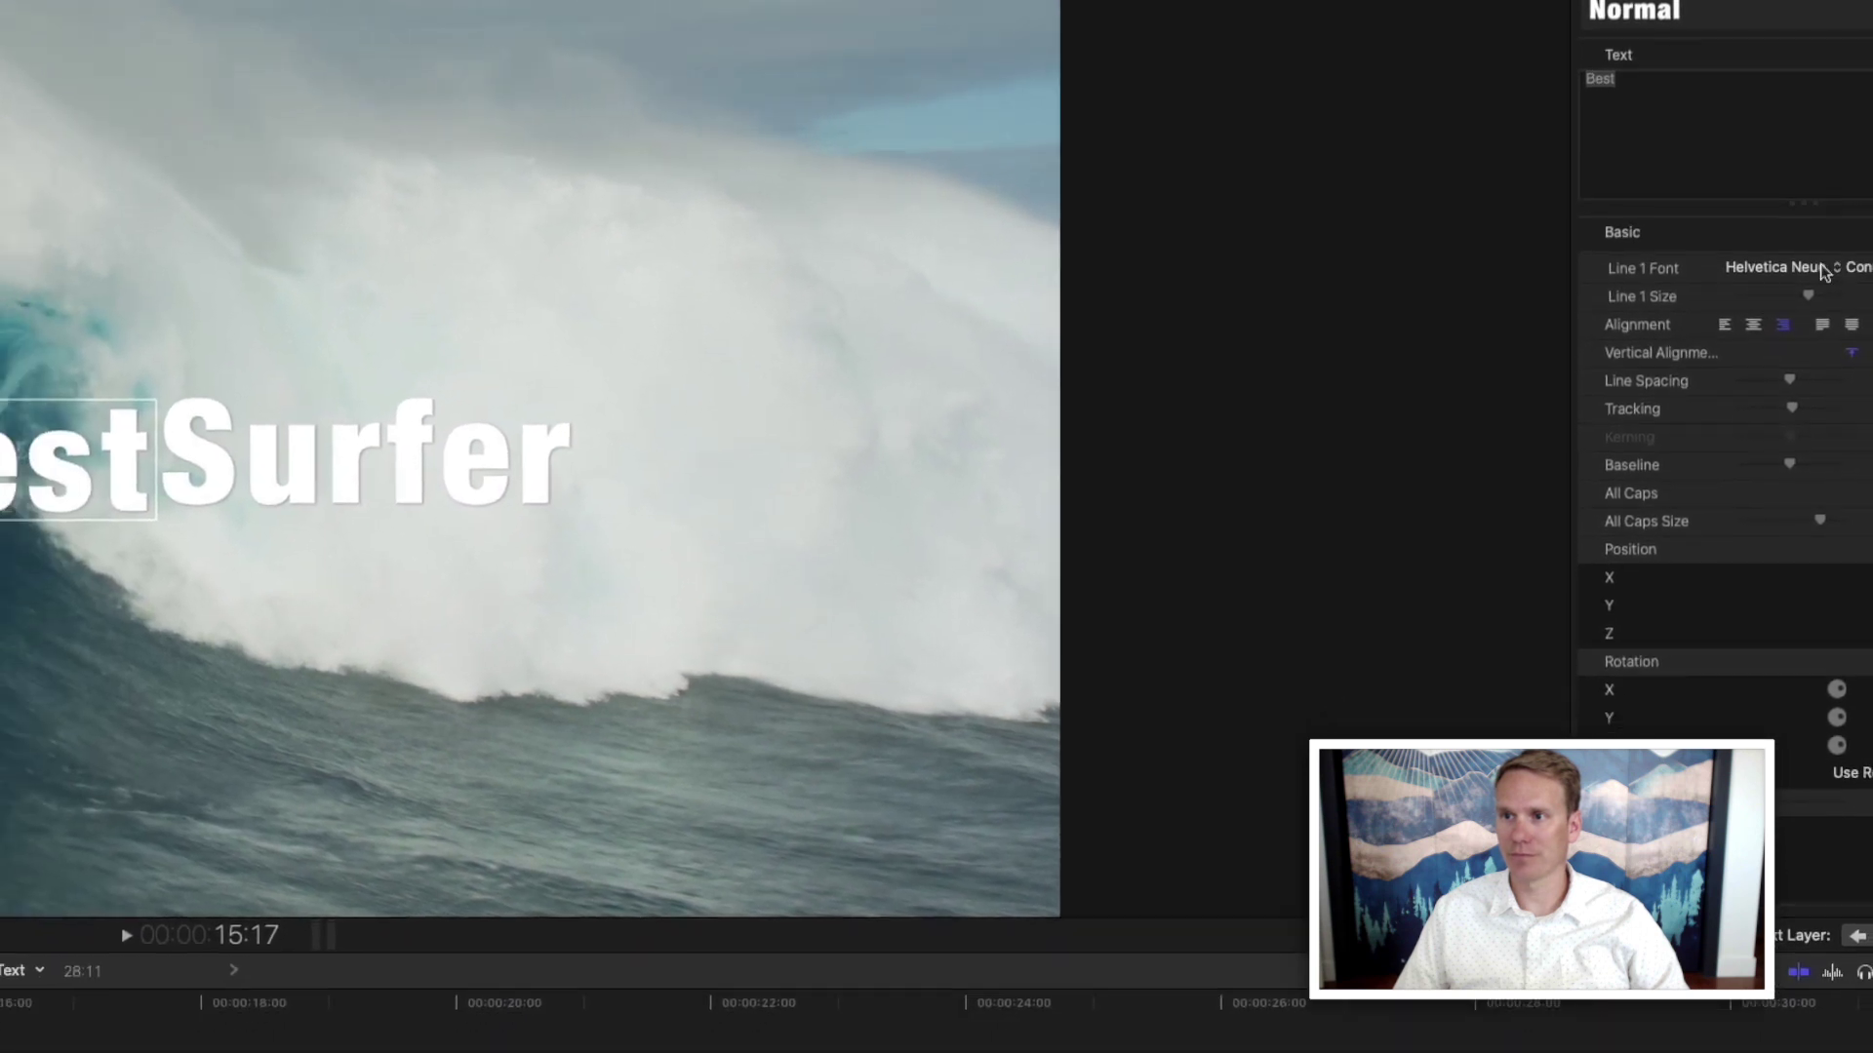
{"action": "left_click", "coordinate": [1824, 326]}
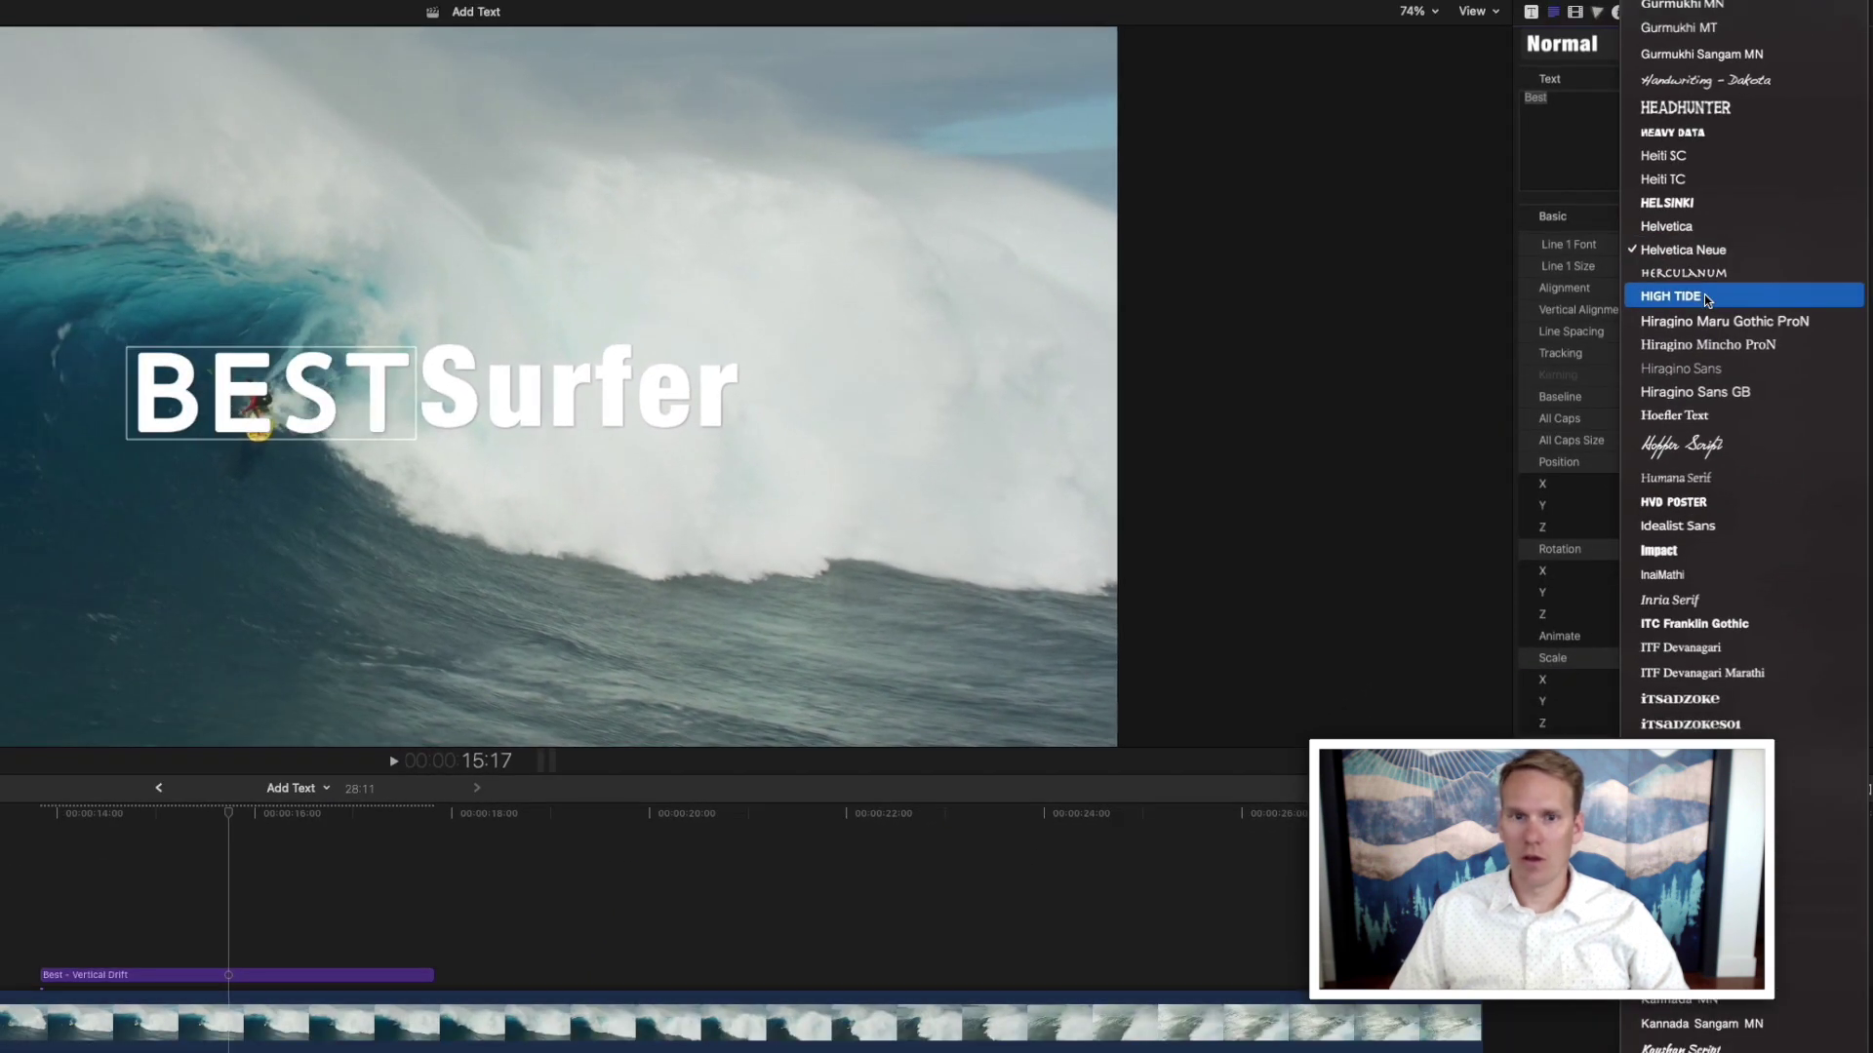
{"action": "left_click", "coordinate": [1705, 295]}
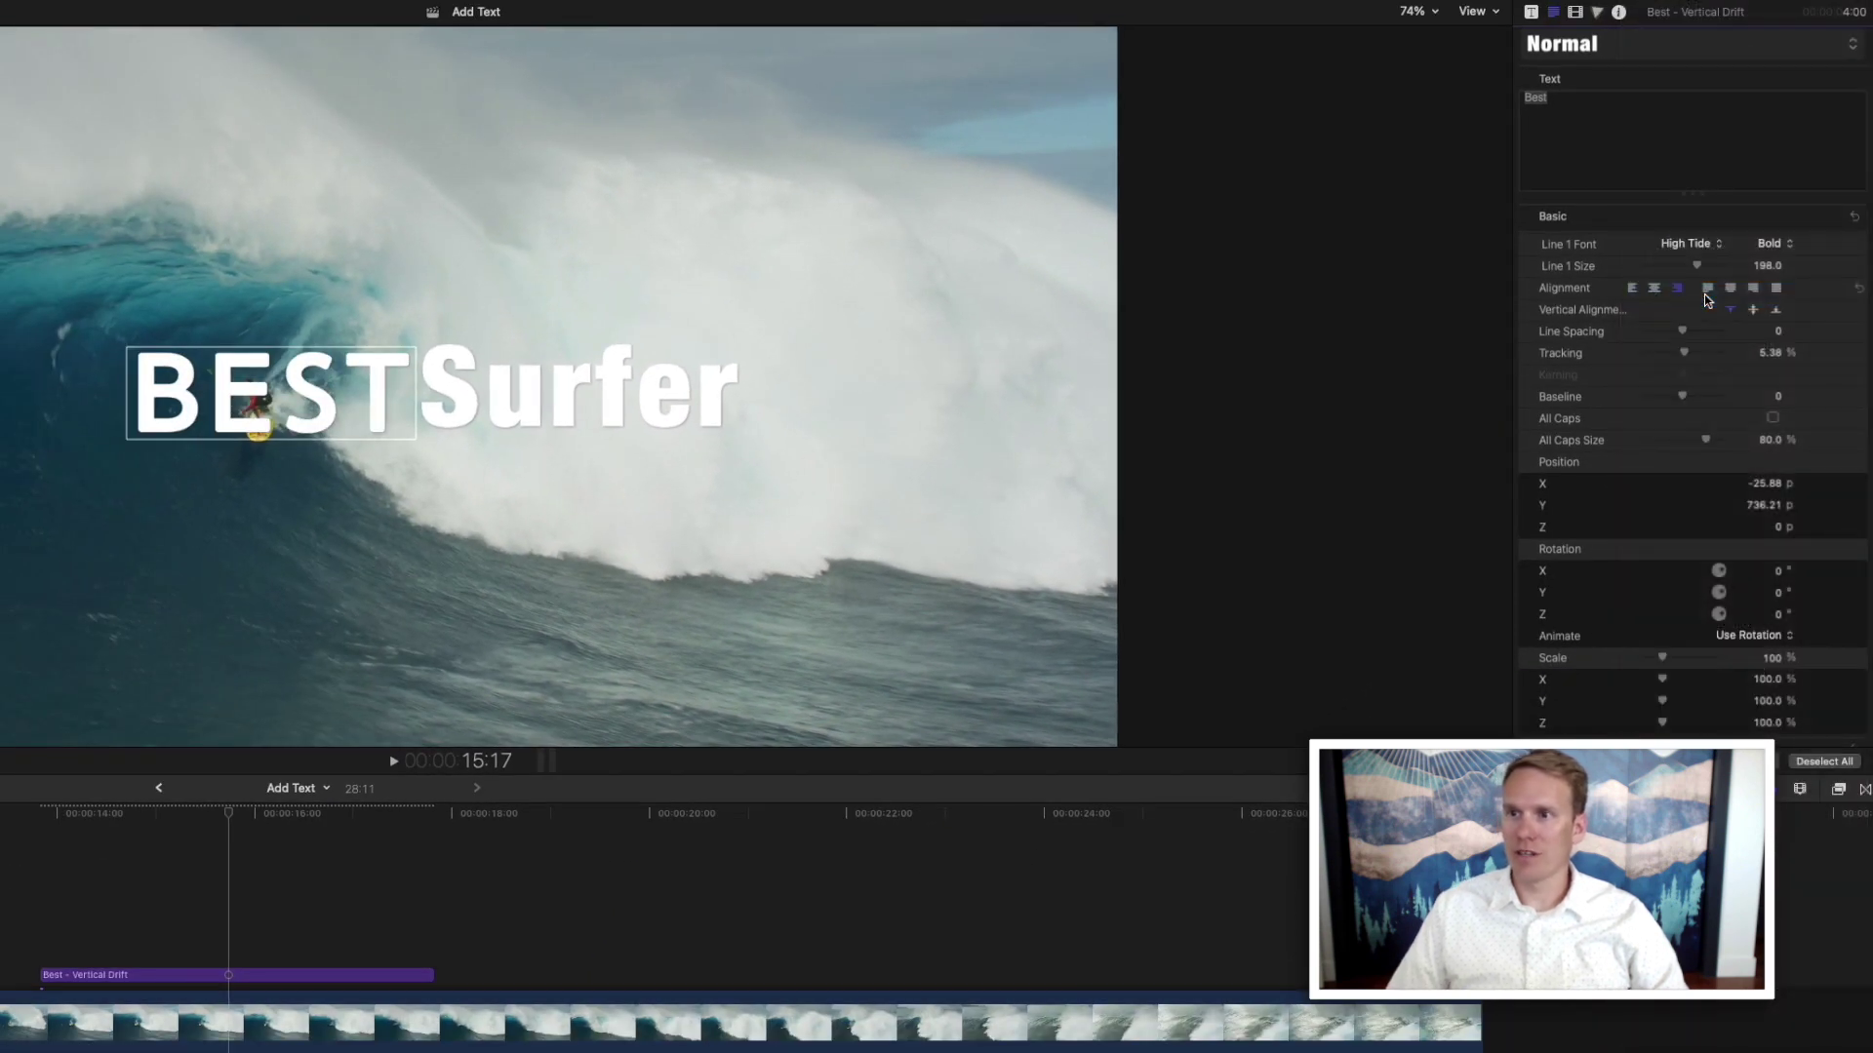
{"action": "left_click_drag", "start_coordinate": [1759, 265], "coordinate": [1777, 293]}
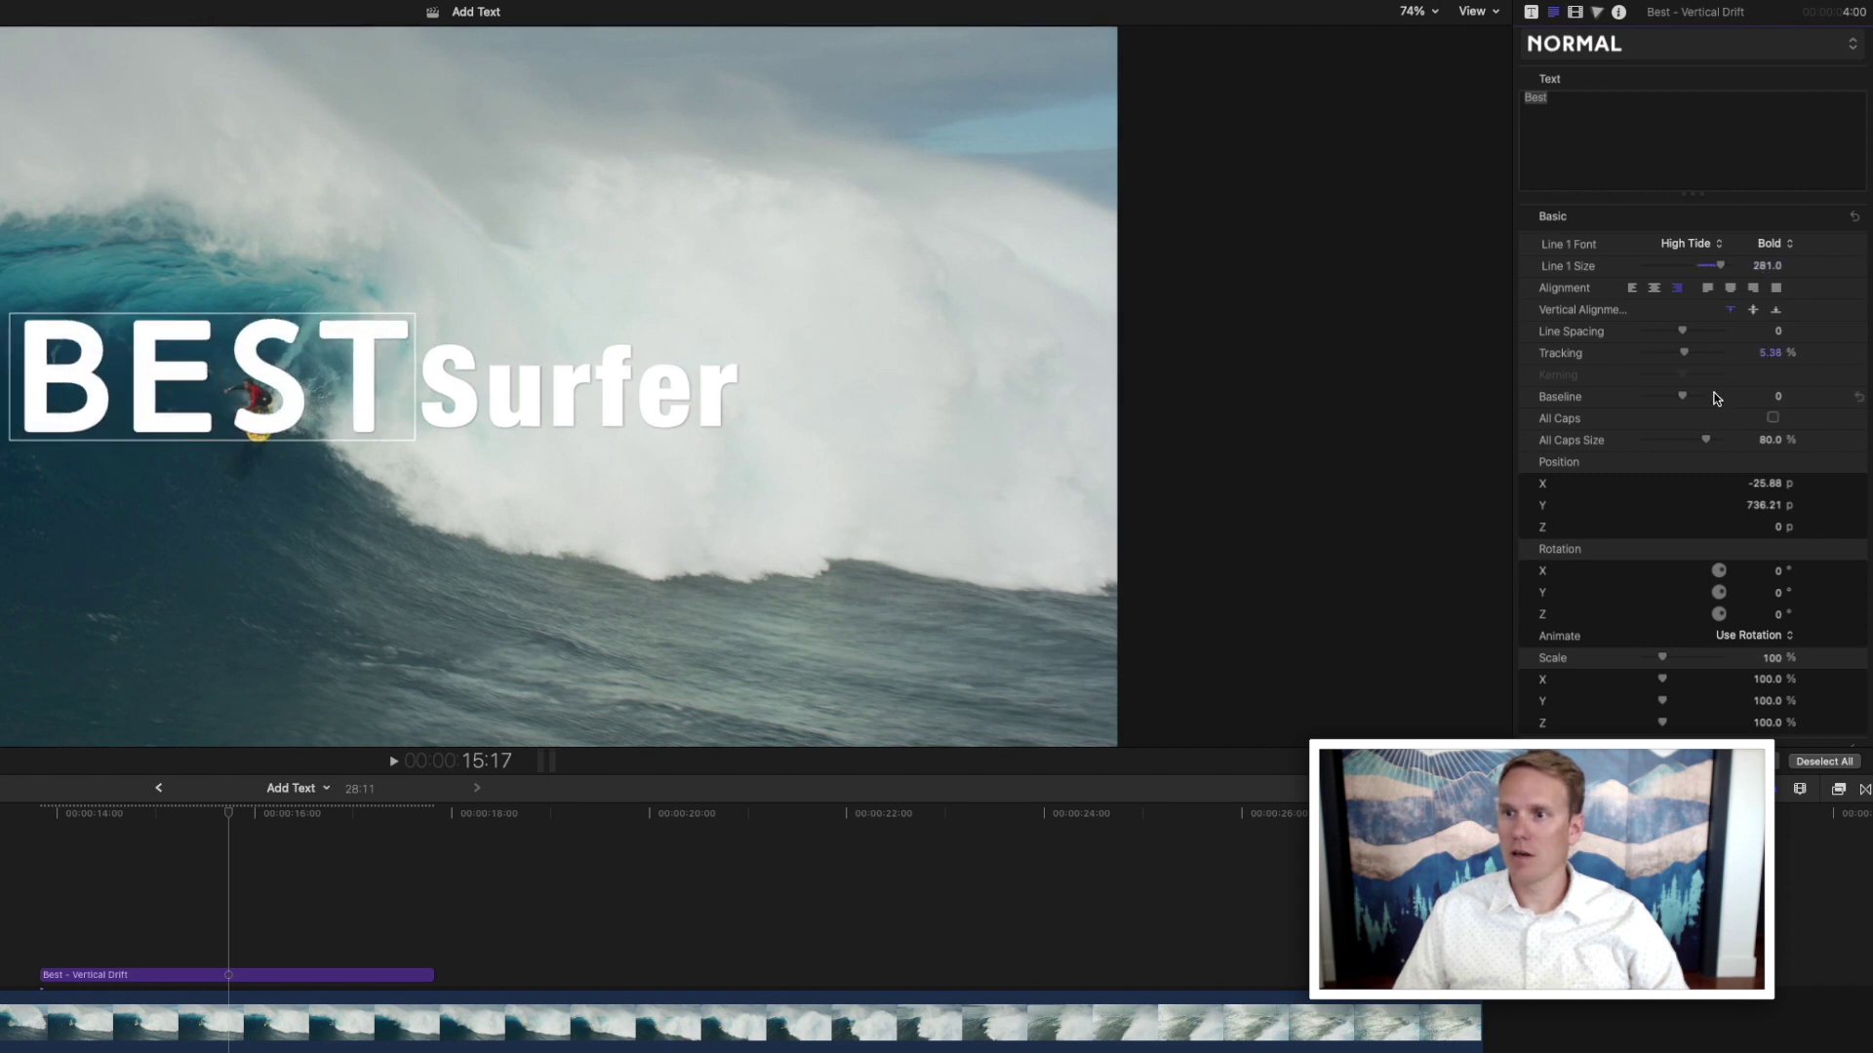
{"action": "scroll", "coordinate": [1718, 400], "scroll_direction": "down", "scroll_amount": 5}
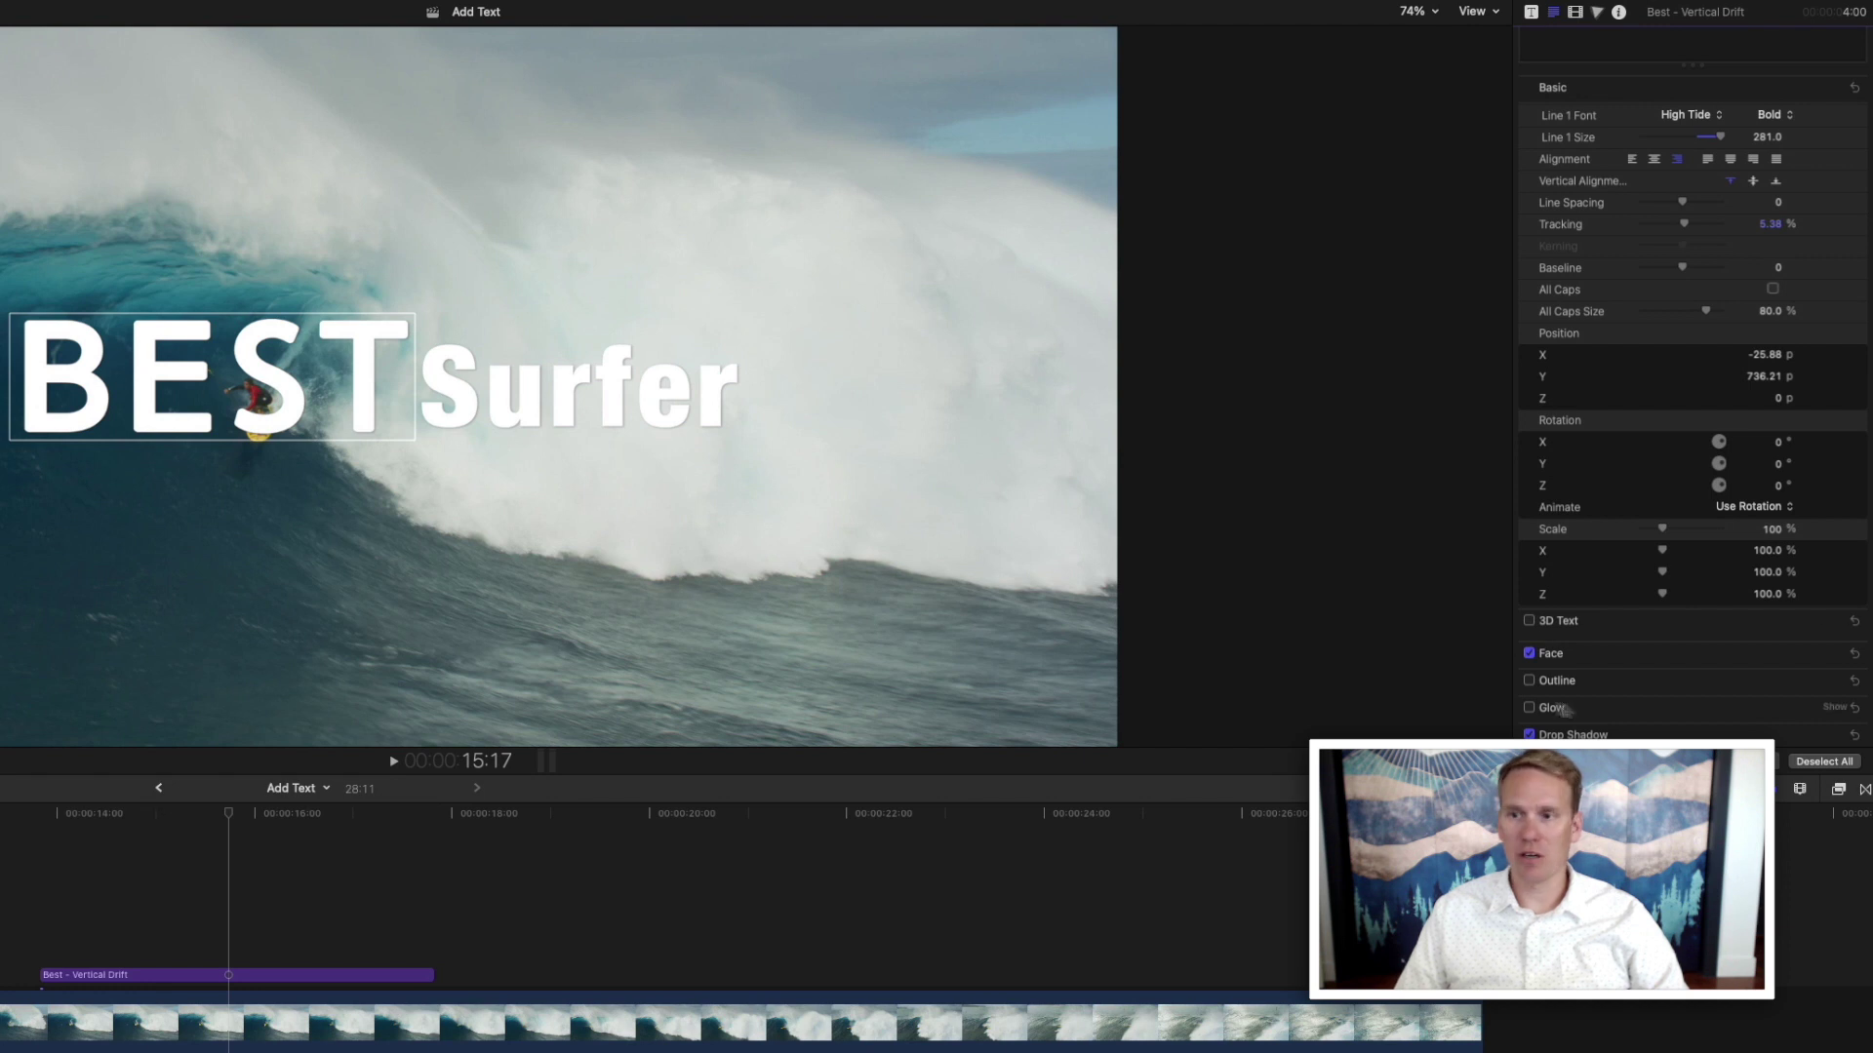
Color the word BEST teal at about 41% opacity and undo the blur change.
{"action": "left_click", "coordinate": [1830, 653]}
{"action": "scroll", "coordinate": [1823, 656], "scroll_direction": "down", "scroll_amount": 3}
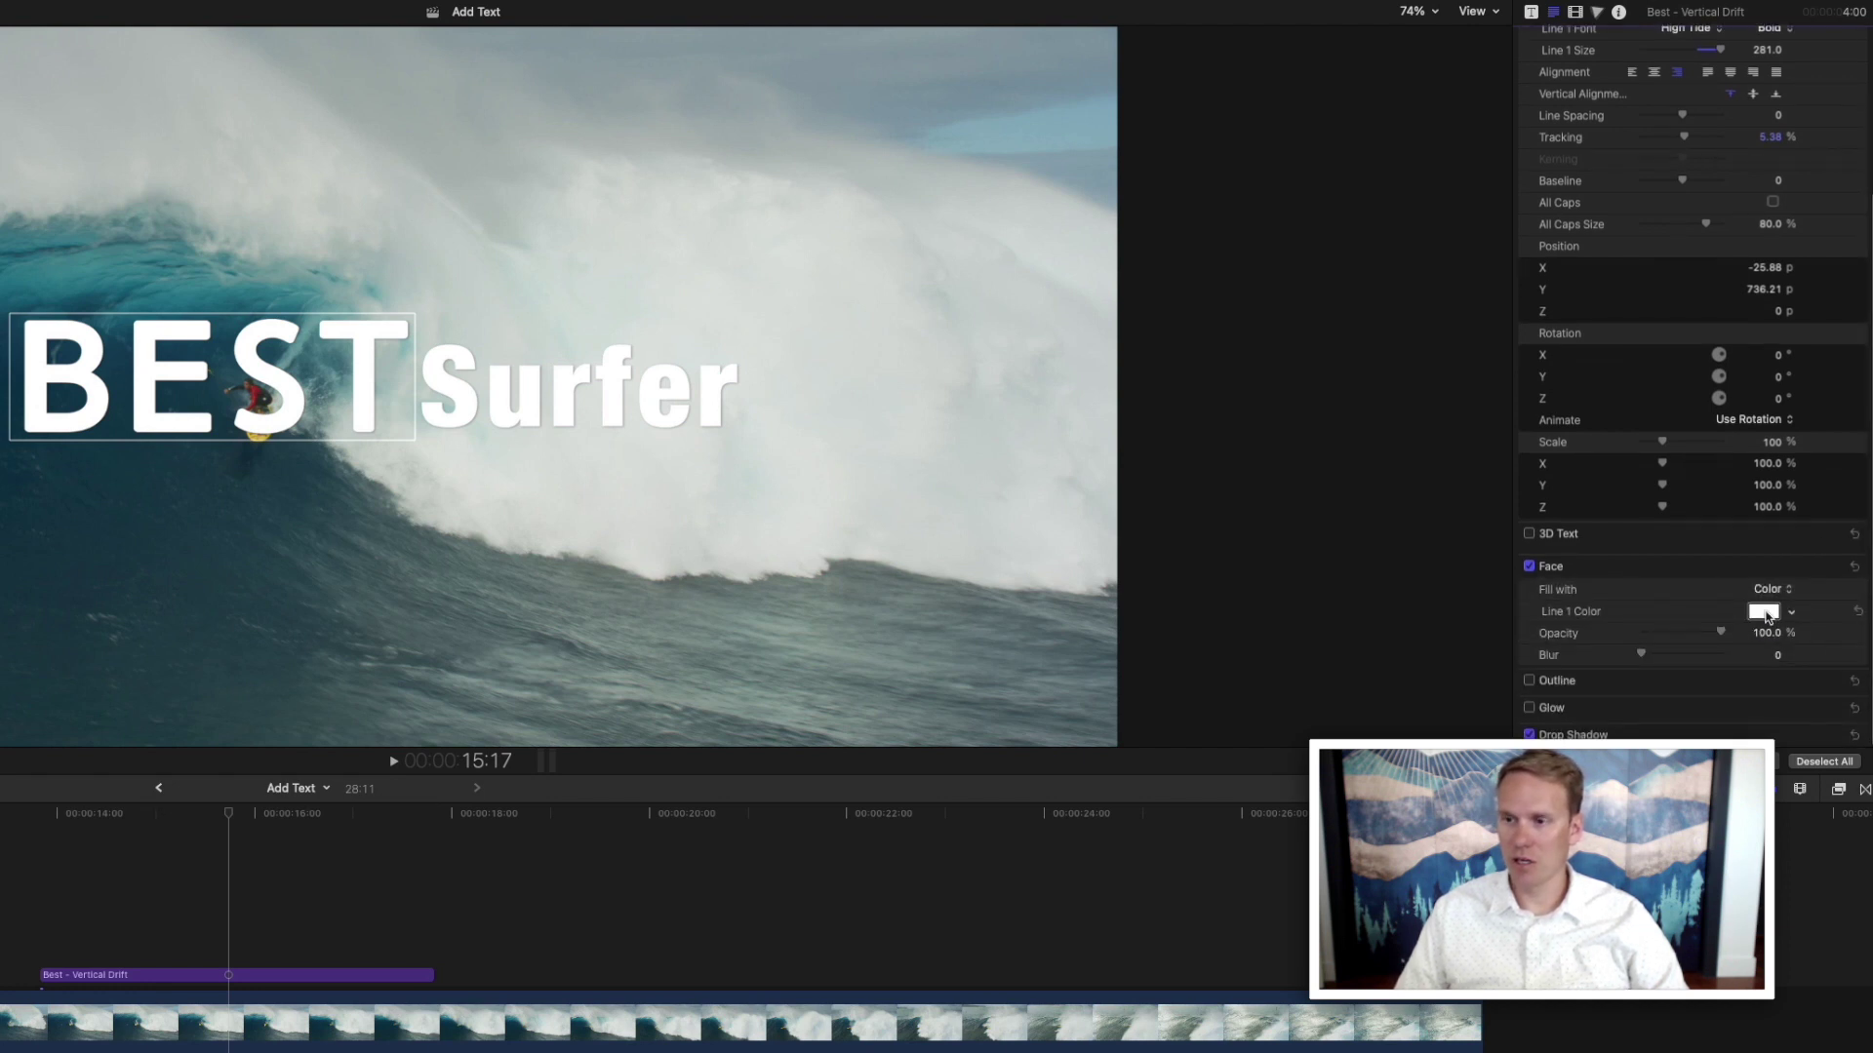
{"action": "left_click_drag", "start_coordinate": [1768, 615], "coordinate": [1671, 660]}
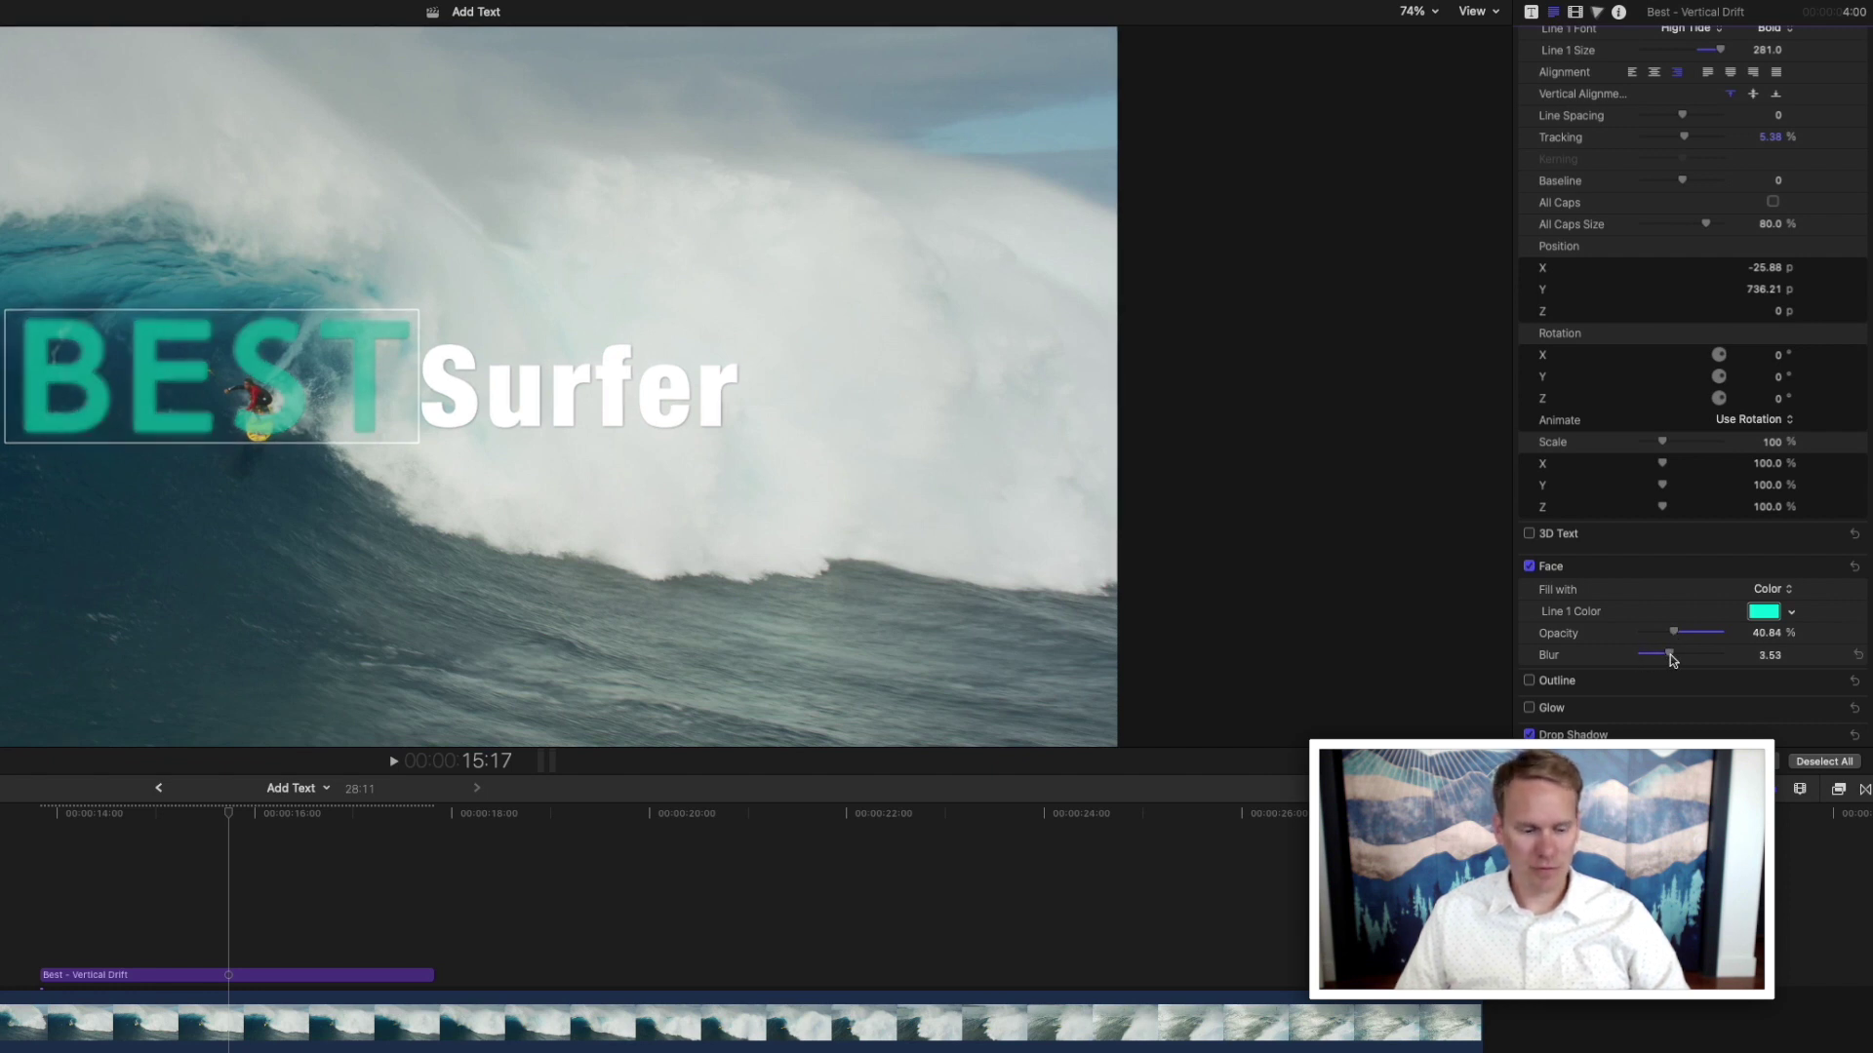
{"action": "key", "text": "super+z"}
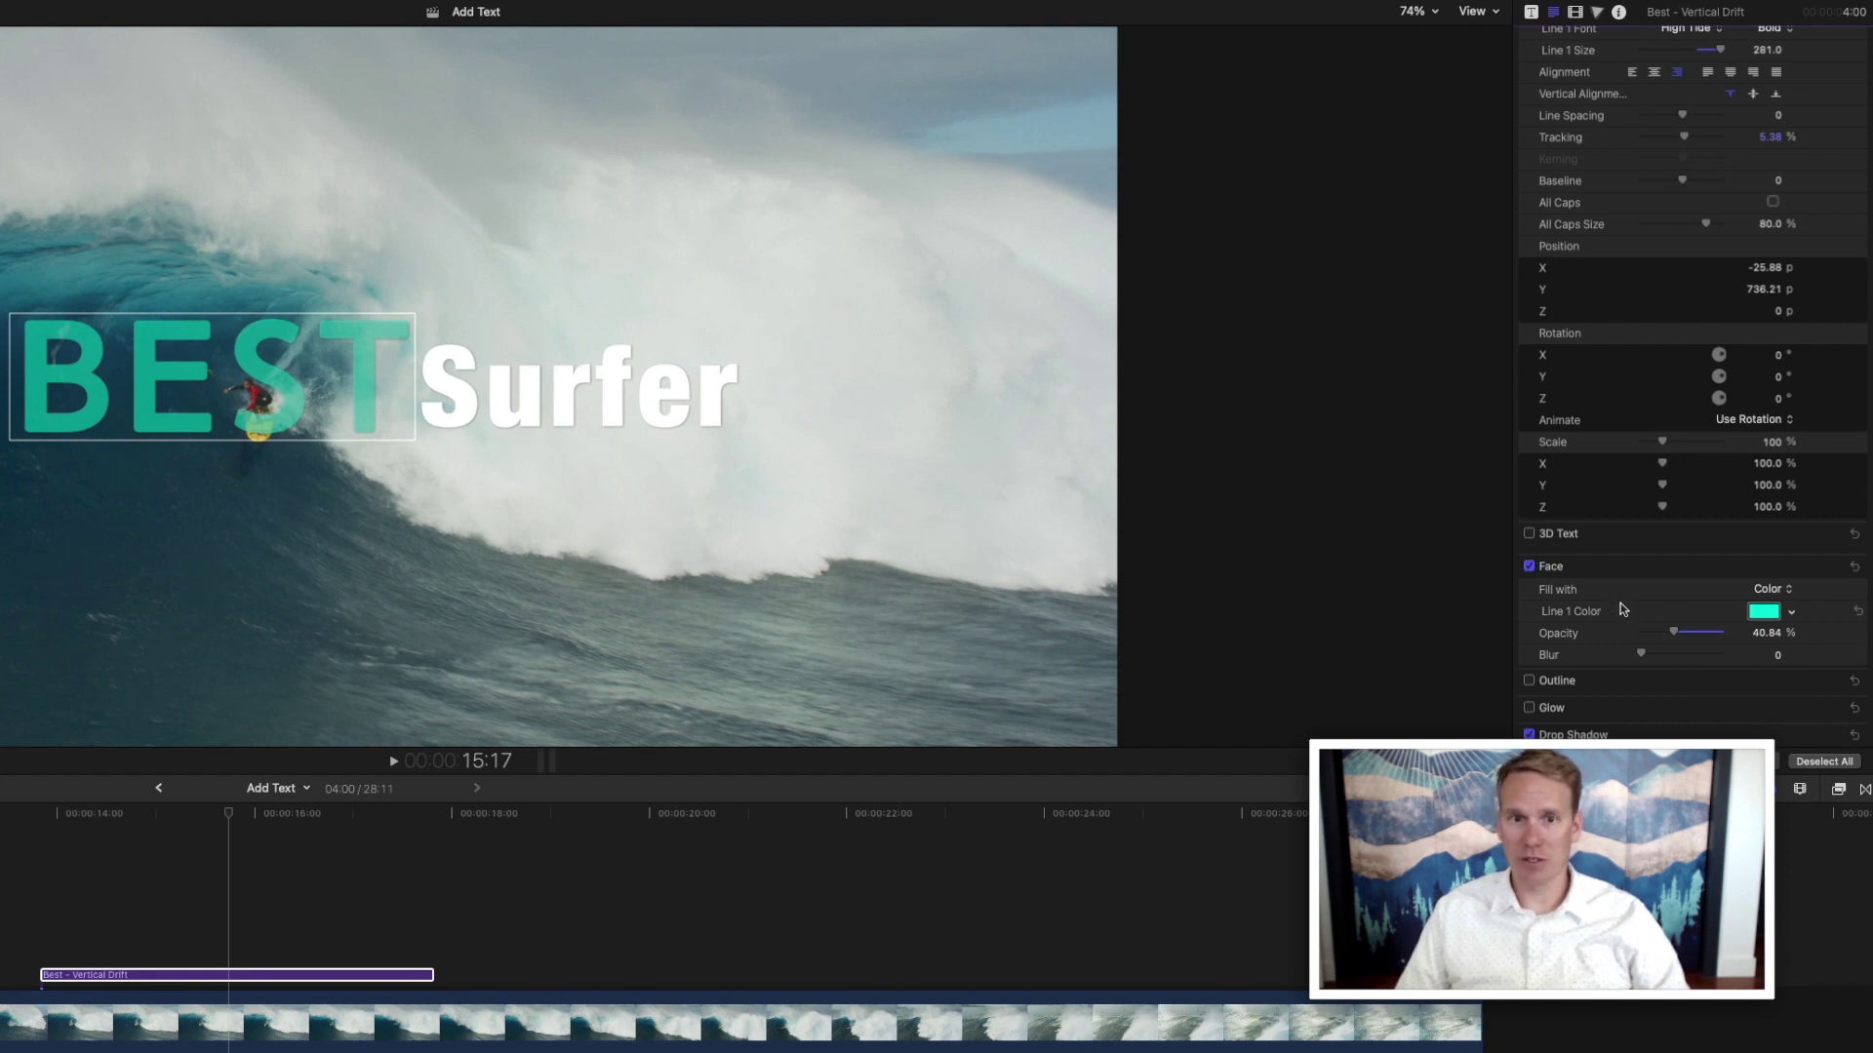
{"action": "left_click", "coordinate": [678, 385]}
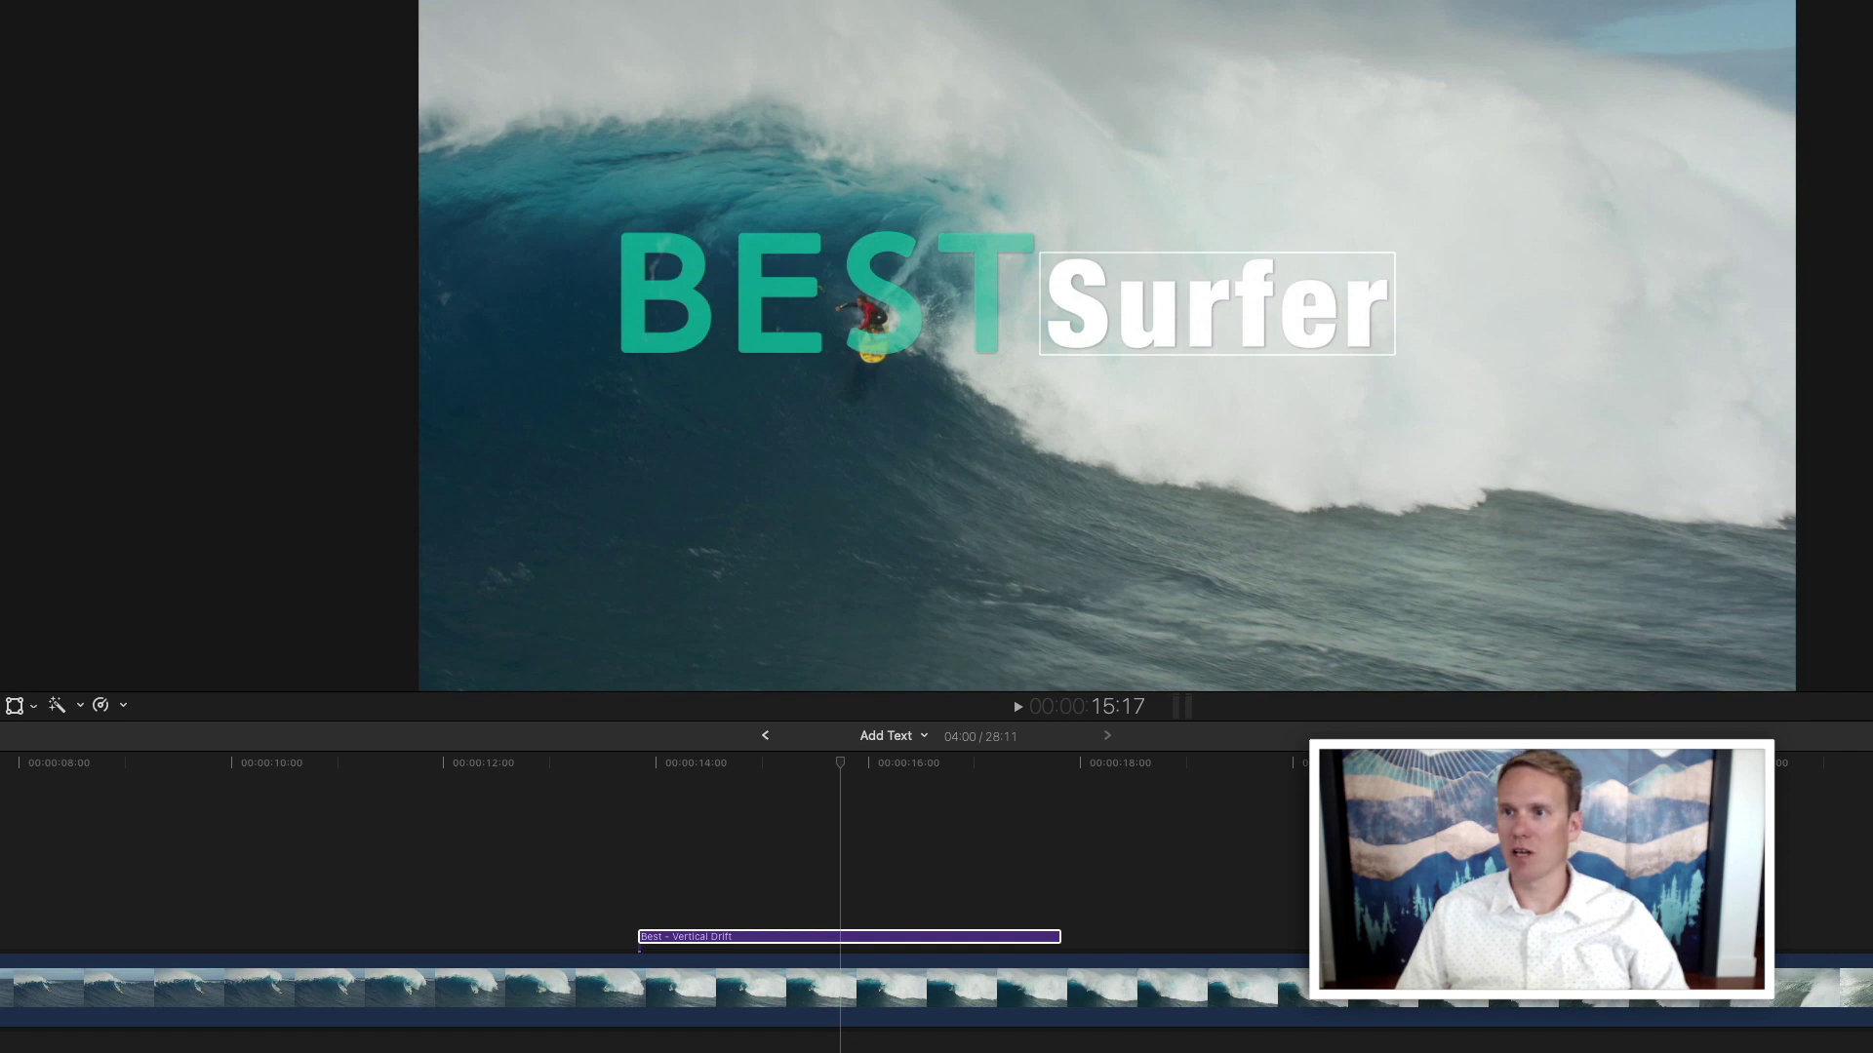
Play back from just before the title to preview BEST SURFER animating over the wave.
{"action": "left_click", "coordinate": [868, 858]}
{"action": "key", "text": "space"}
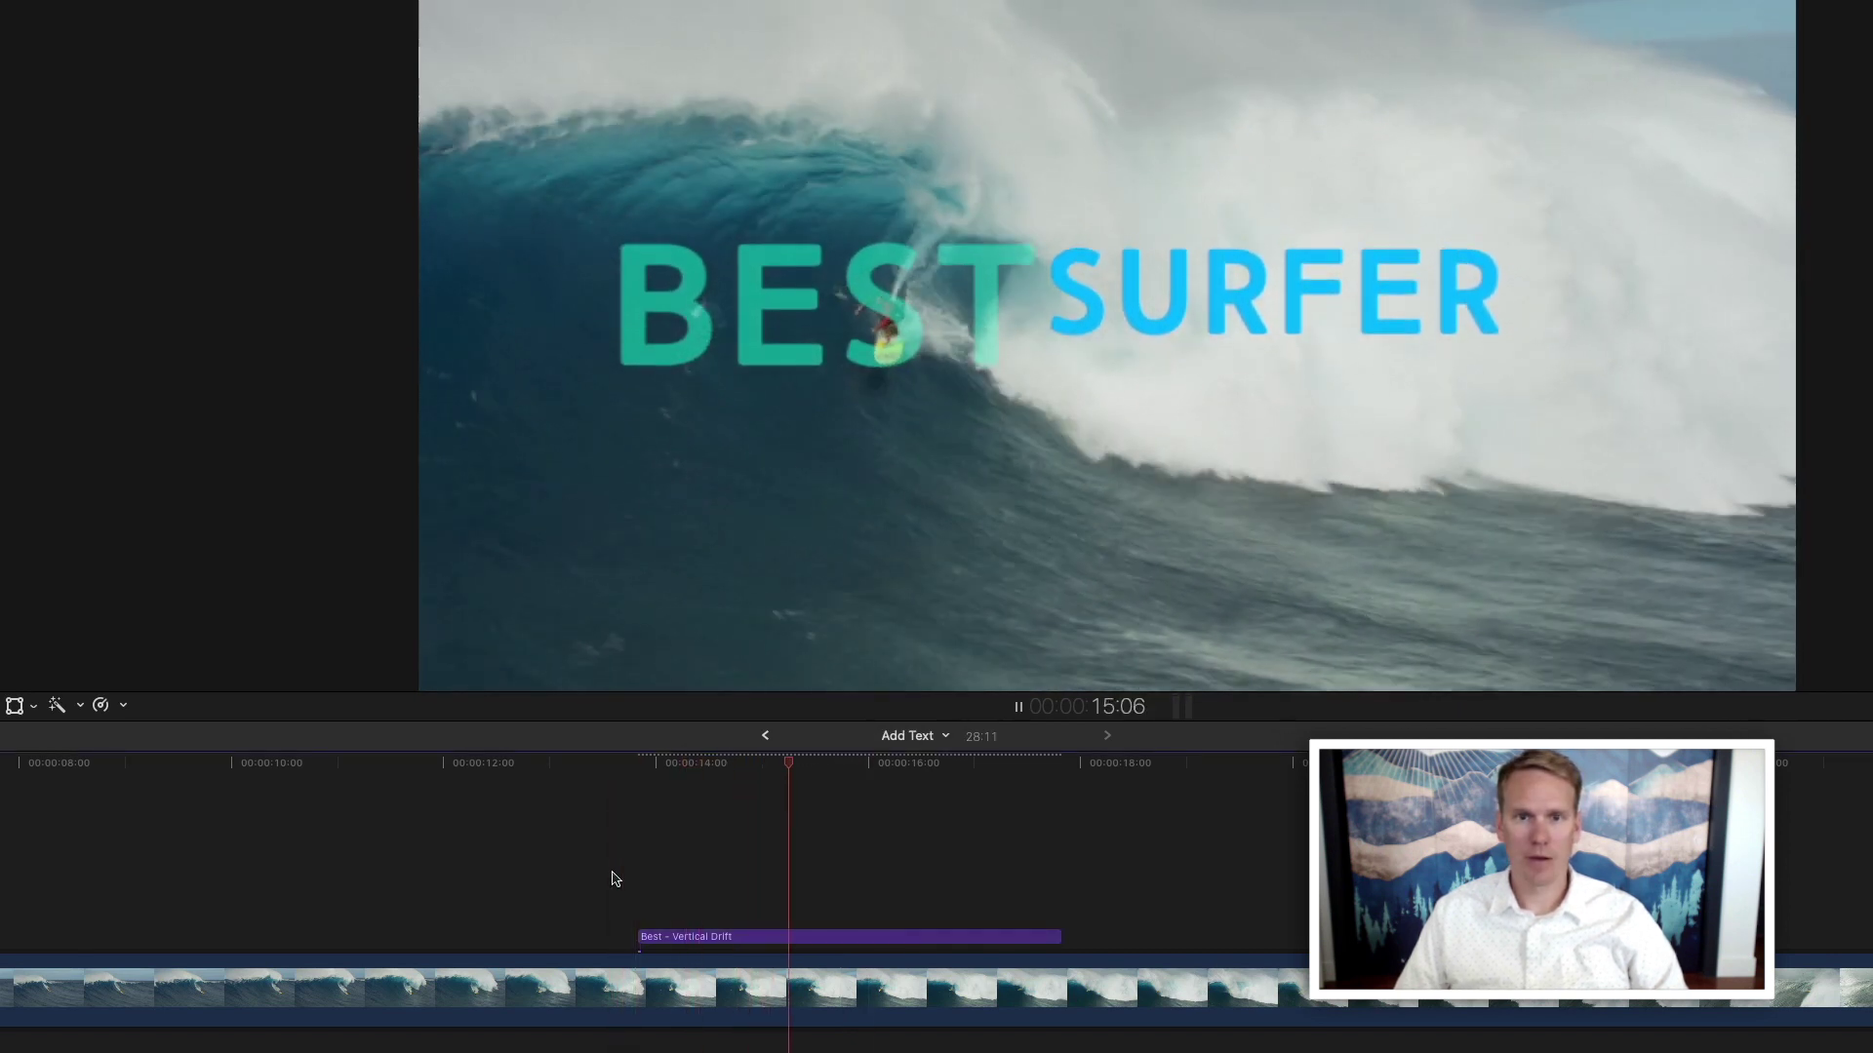
{"action": "key", "text": "space"}
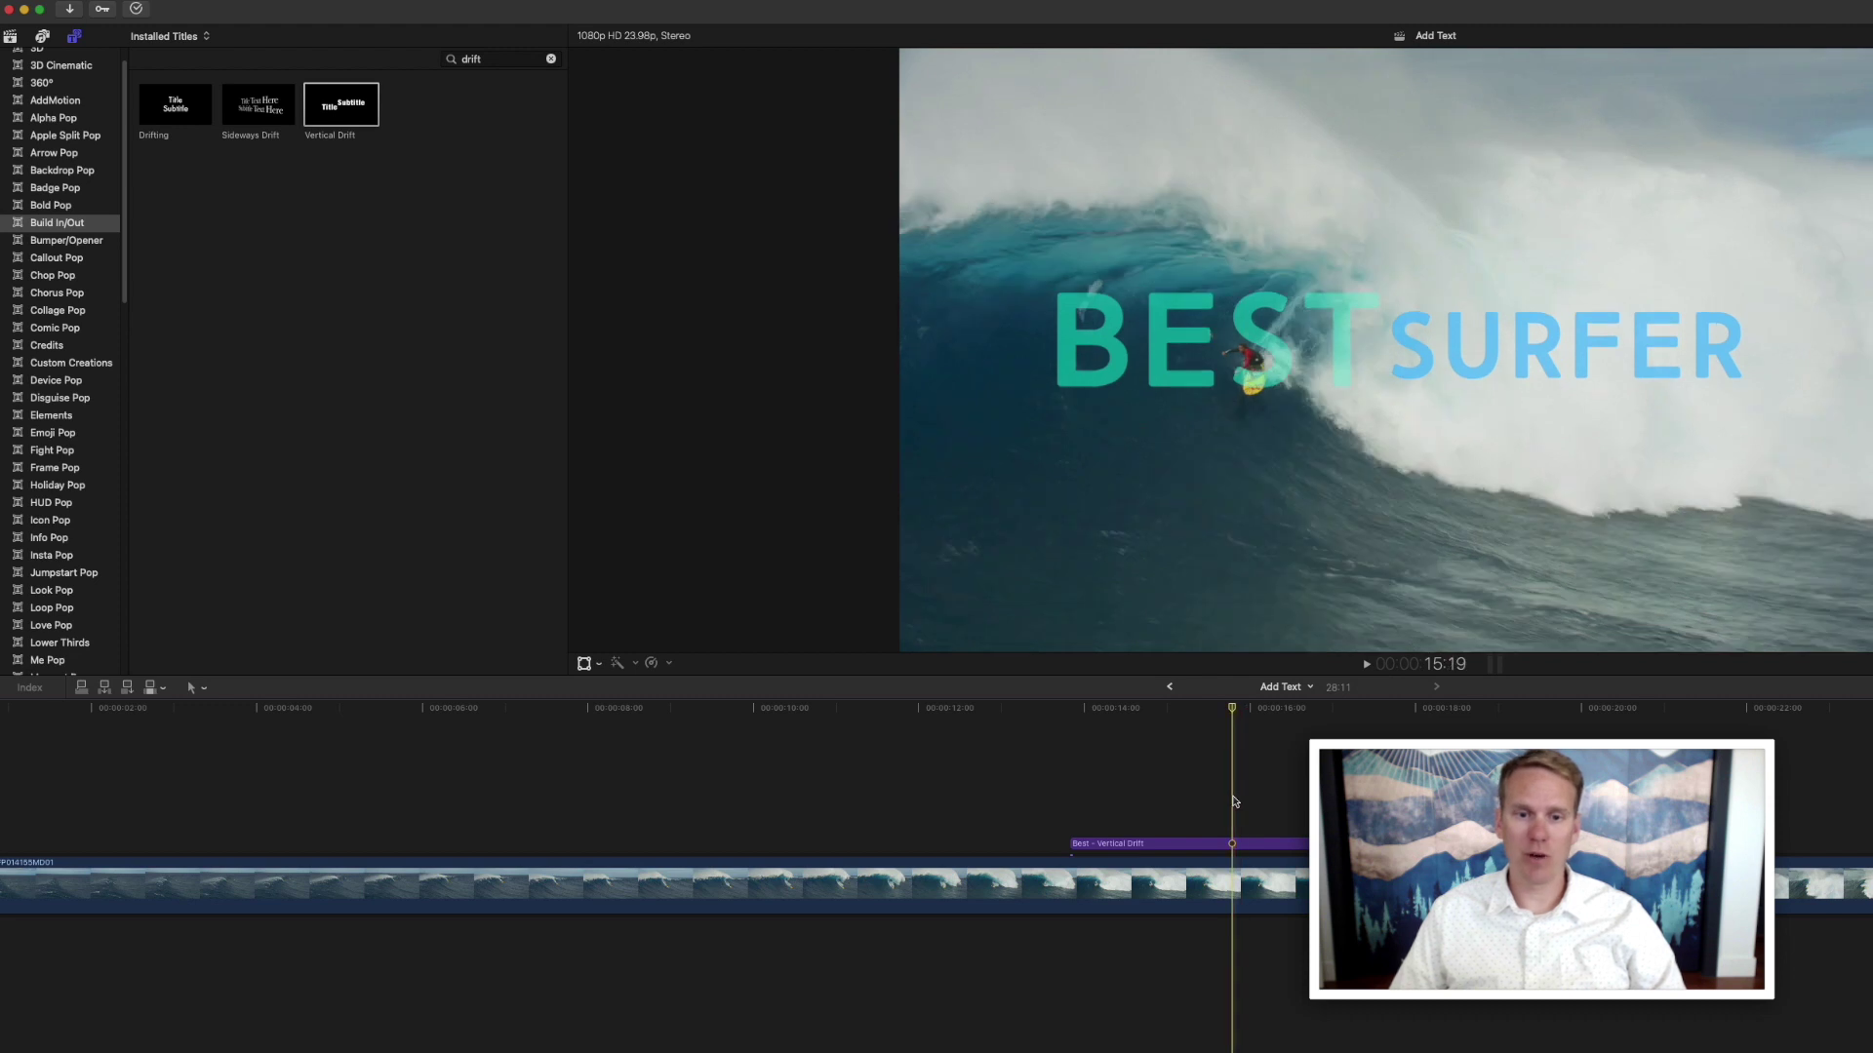
{"action": "left_click", "coordinate": [1200, 843]}
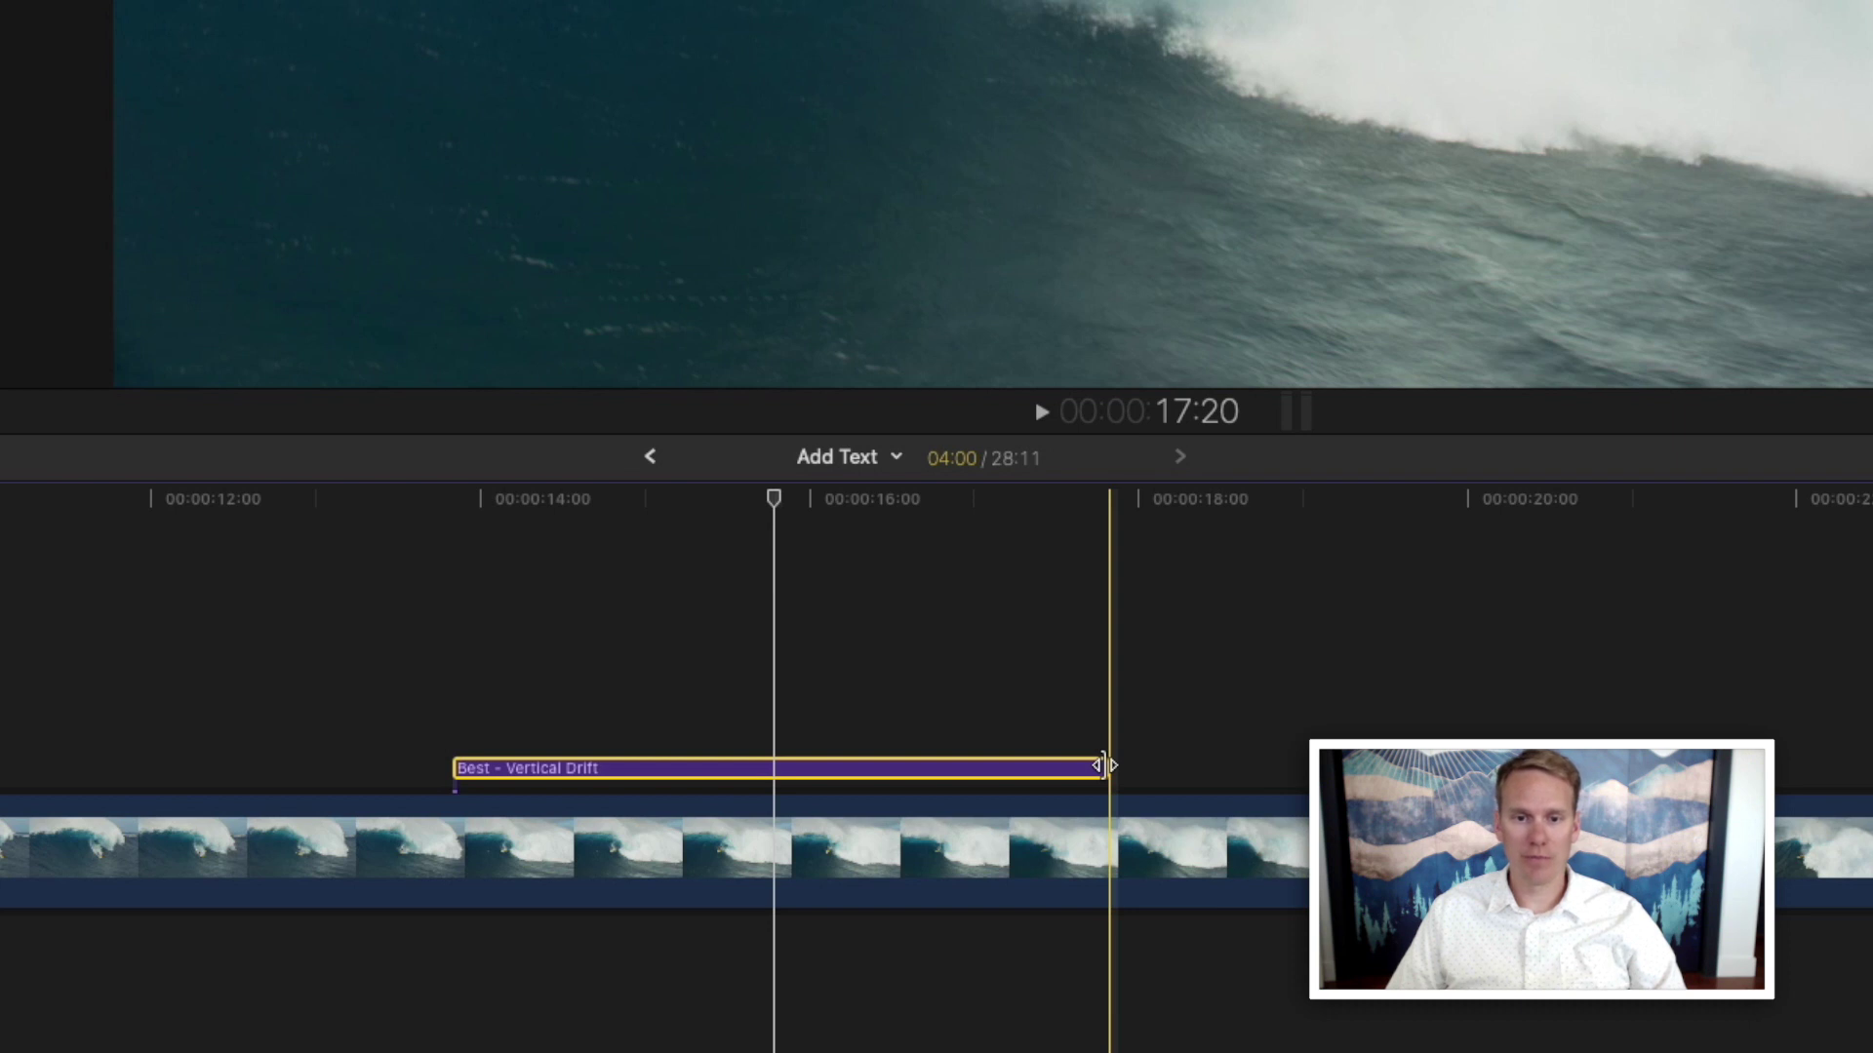
Lengthen the title clip, then enter a duration of 400 with Control-D.
{"action": "left_click_drag", "start_coordinate": [1105, 766], "coordinate": [1297, 736]}
{"action": "left_click", "coordinate": [960, 773]}
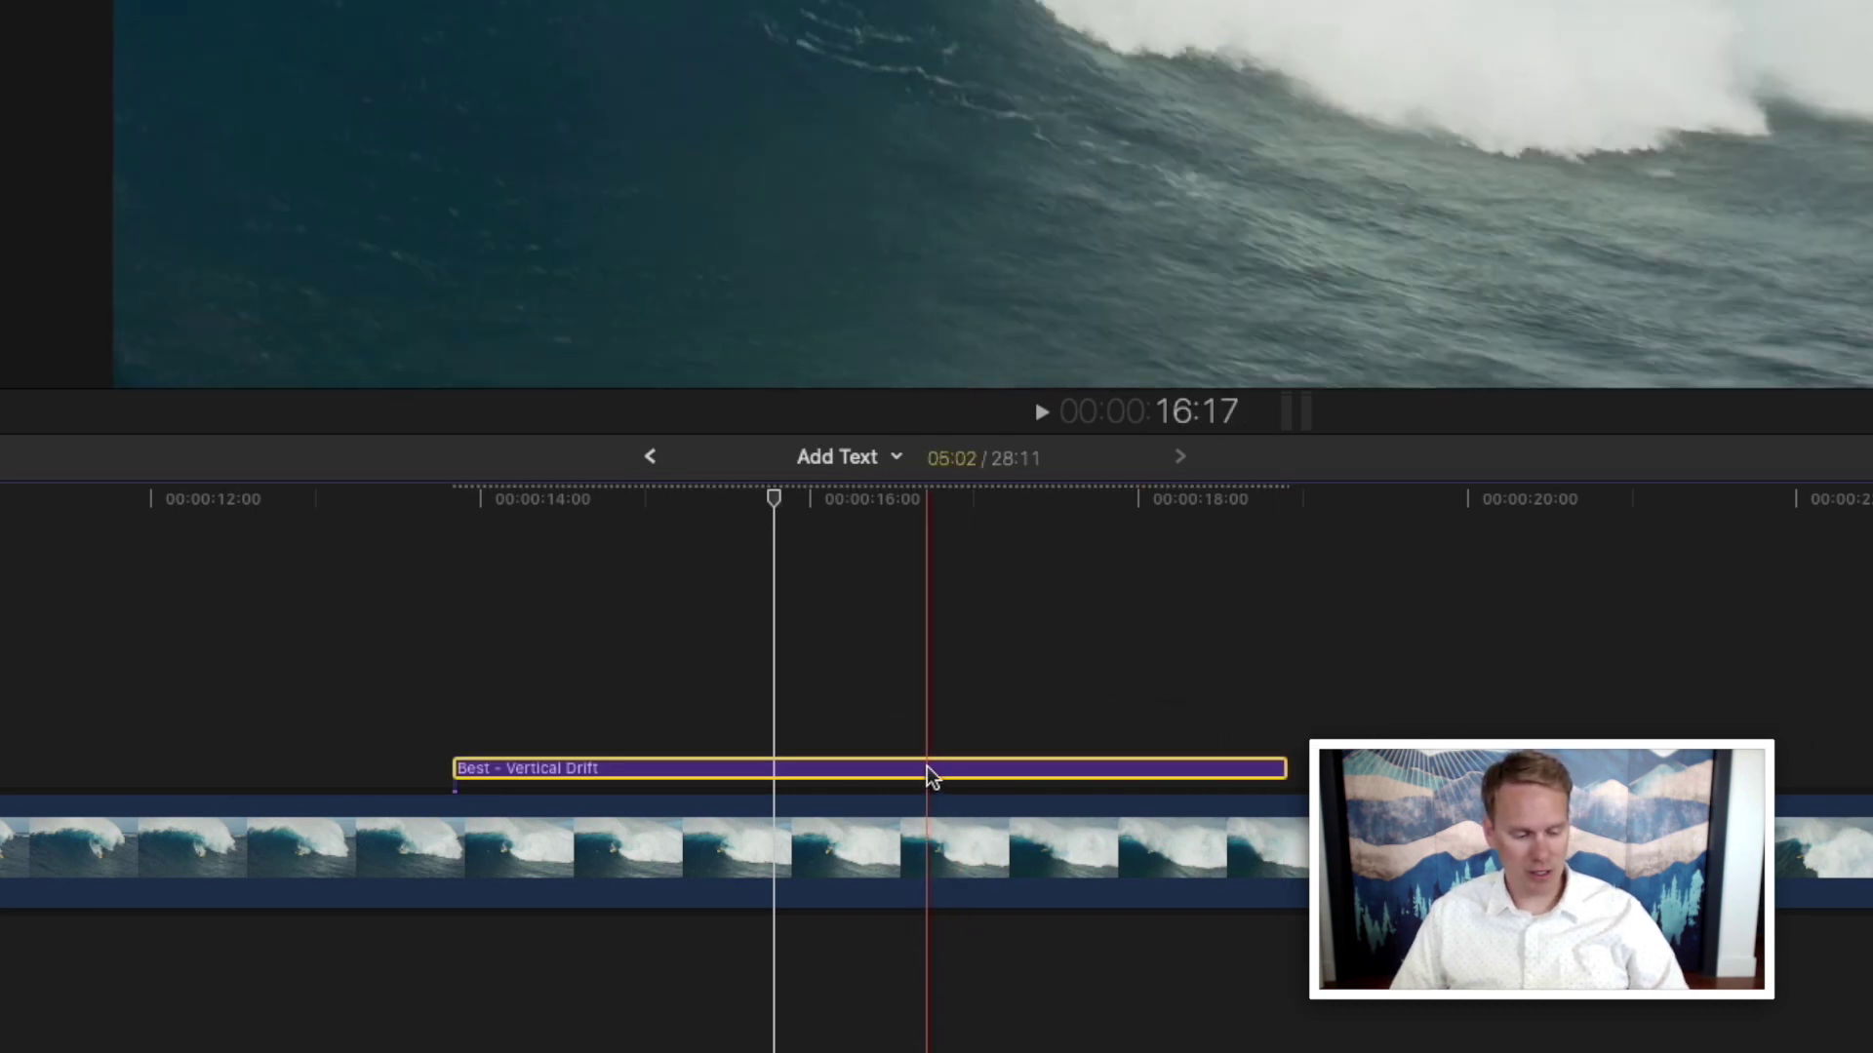
{"action": "key", "text": "ctrl+d"}
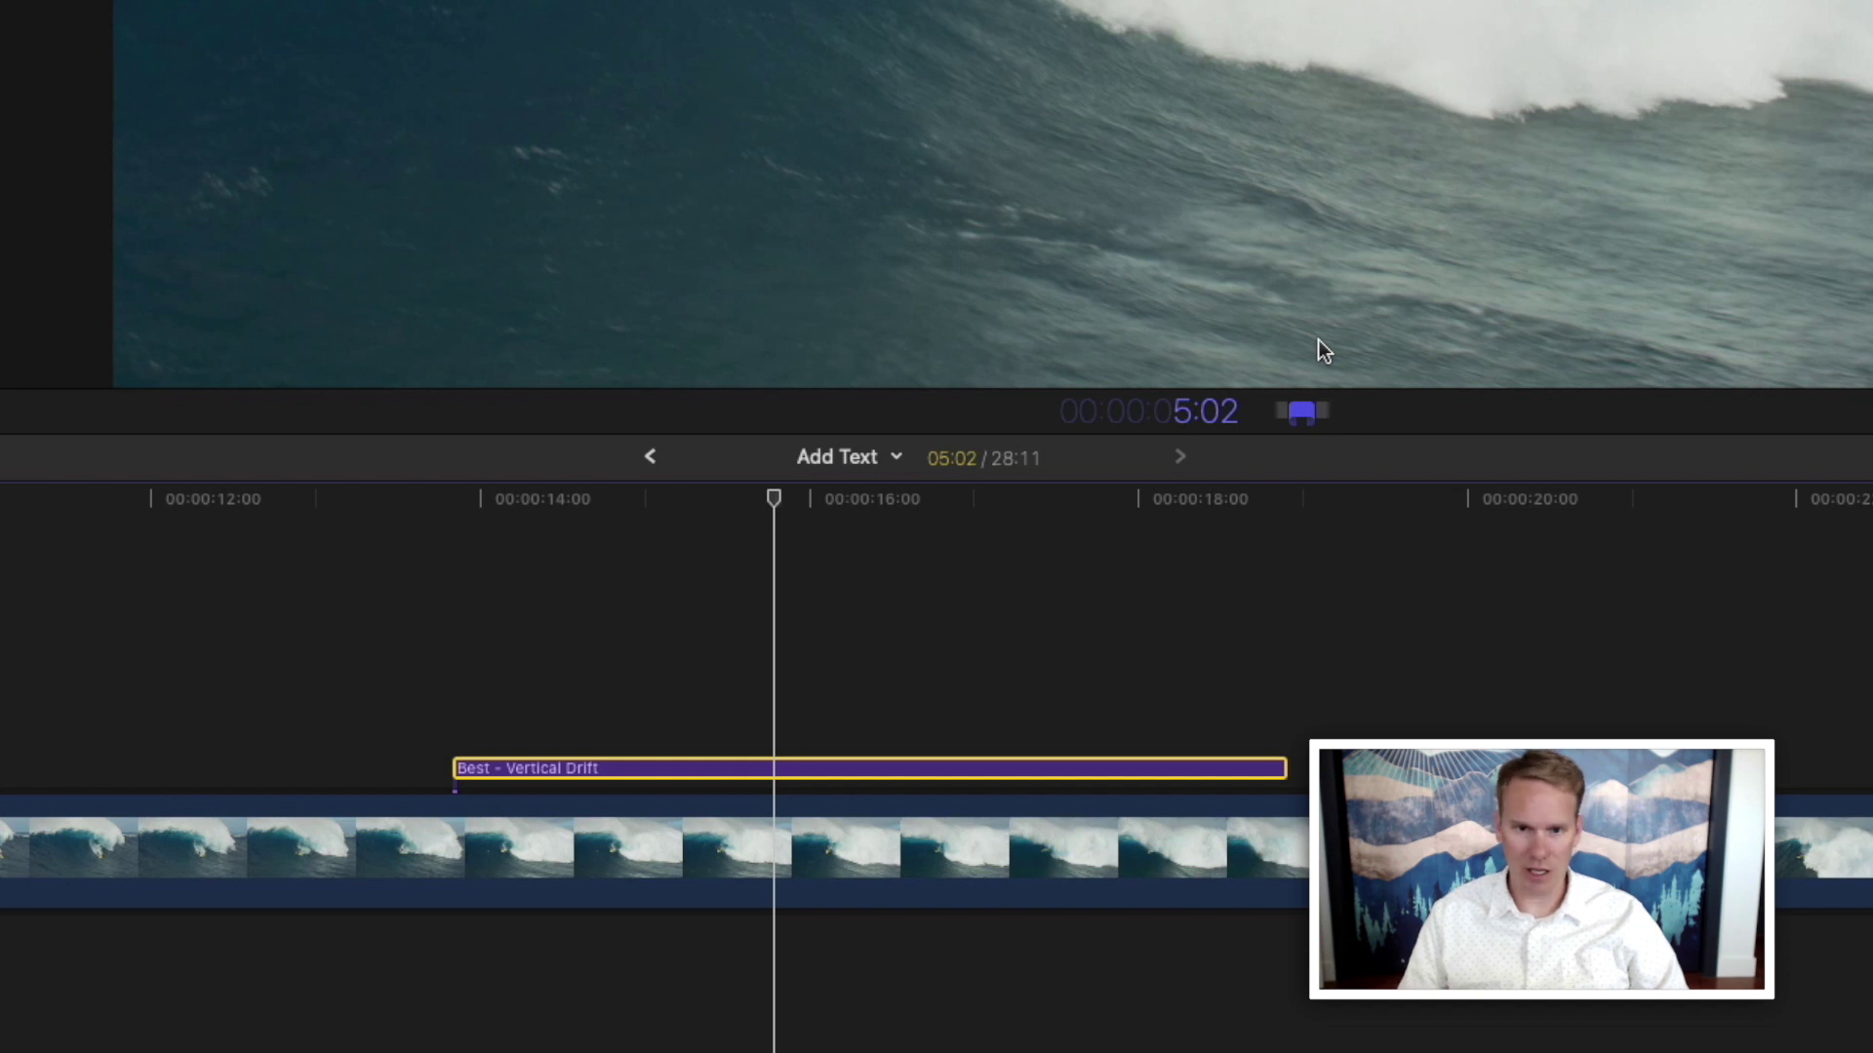
{"action": "type", "text": "400"}
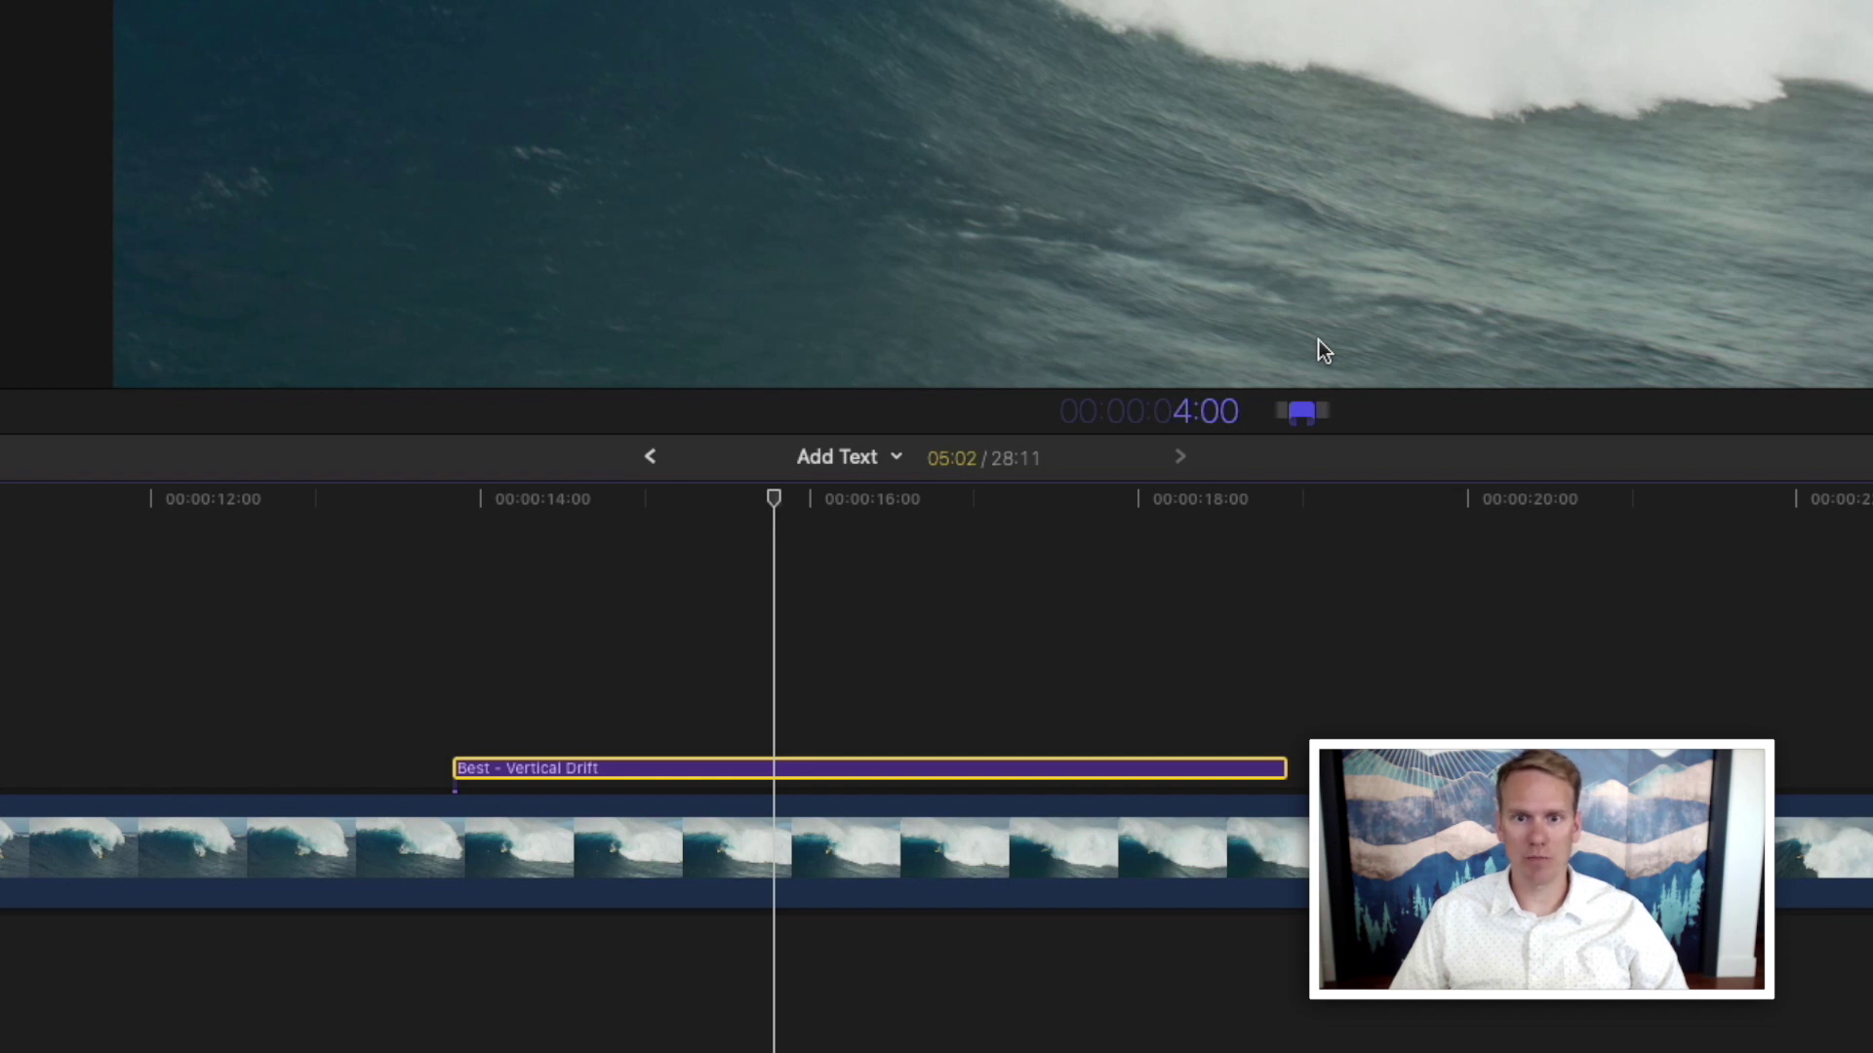
{"action": "key", "text": "Return"}
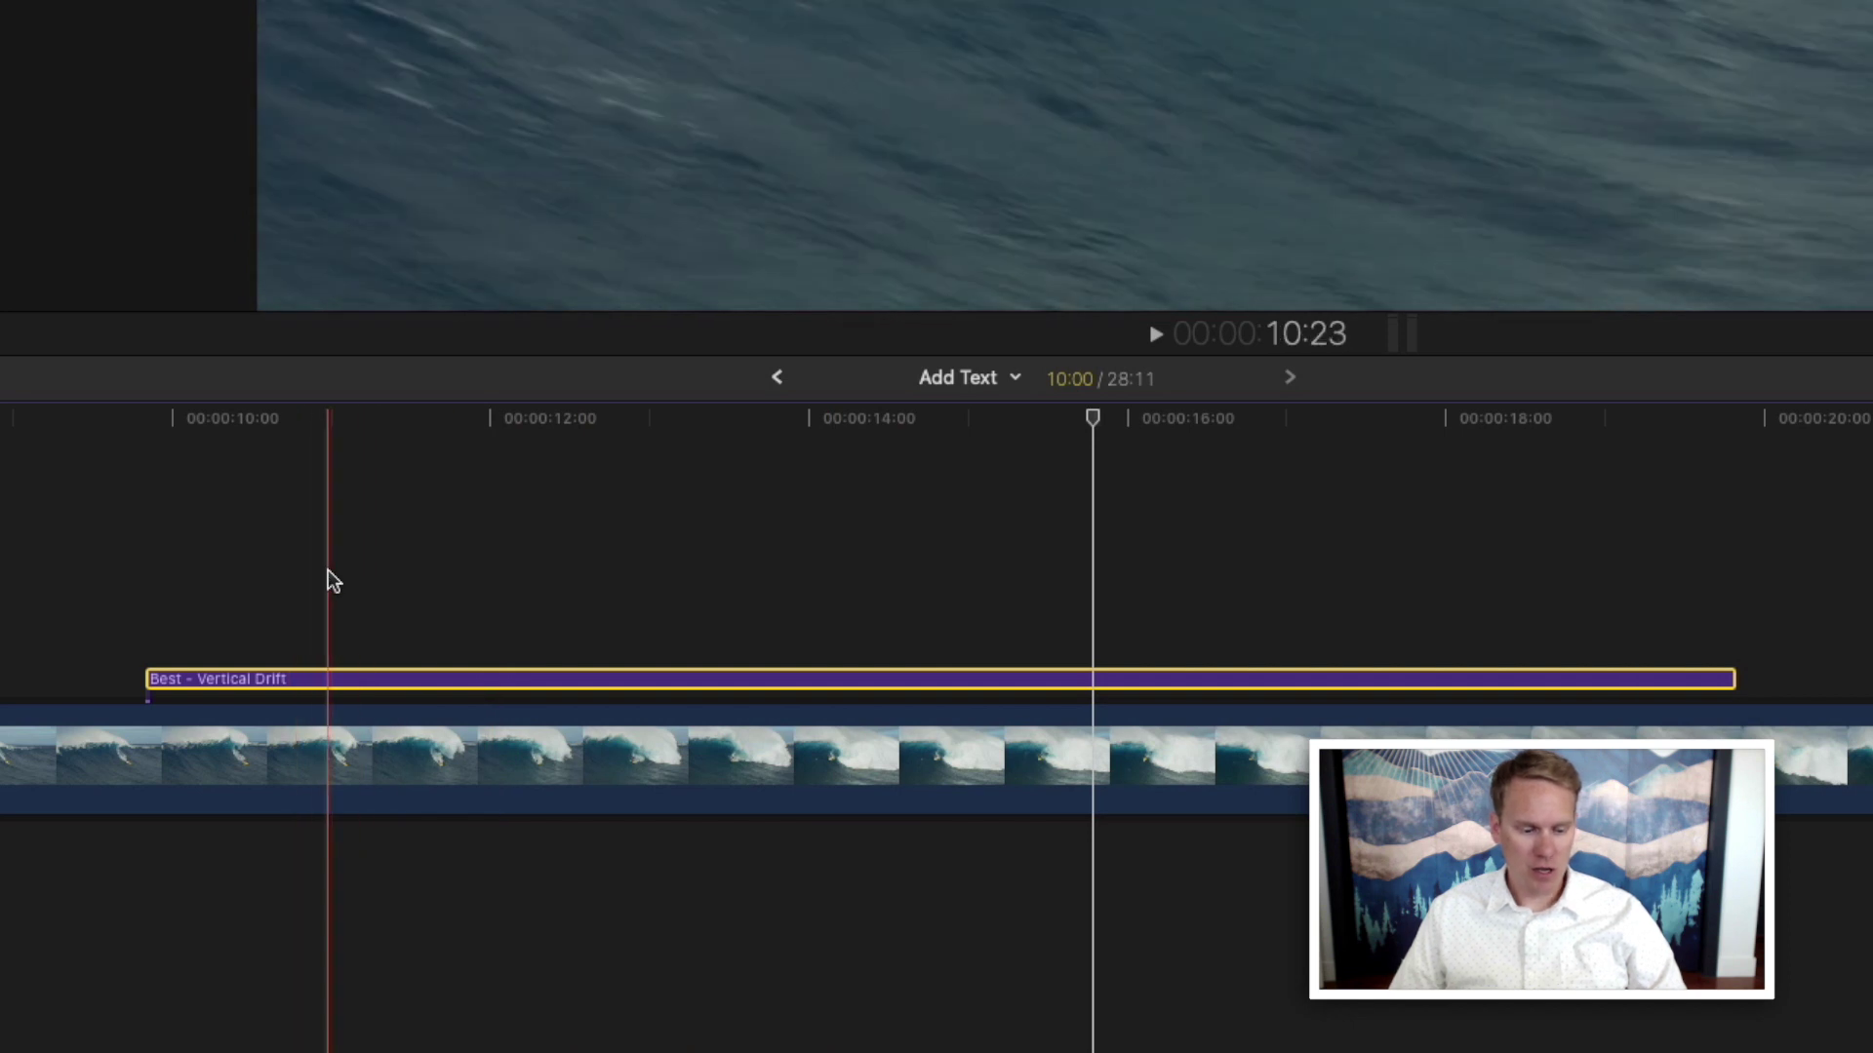
Trim the title clip to start at 10:23 and end at 16:20.
{"action": "key", "text": "alt+bracketleft"}
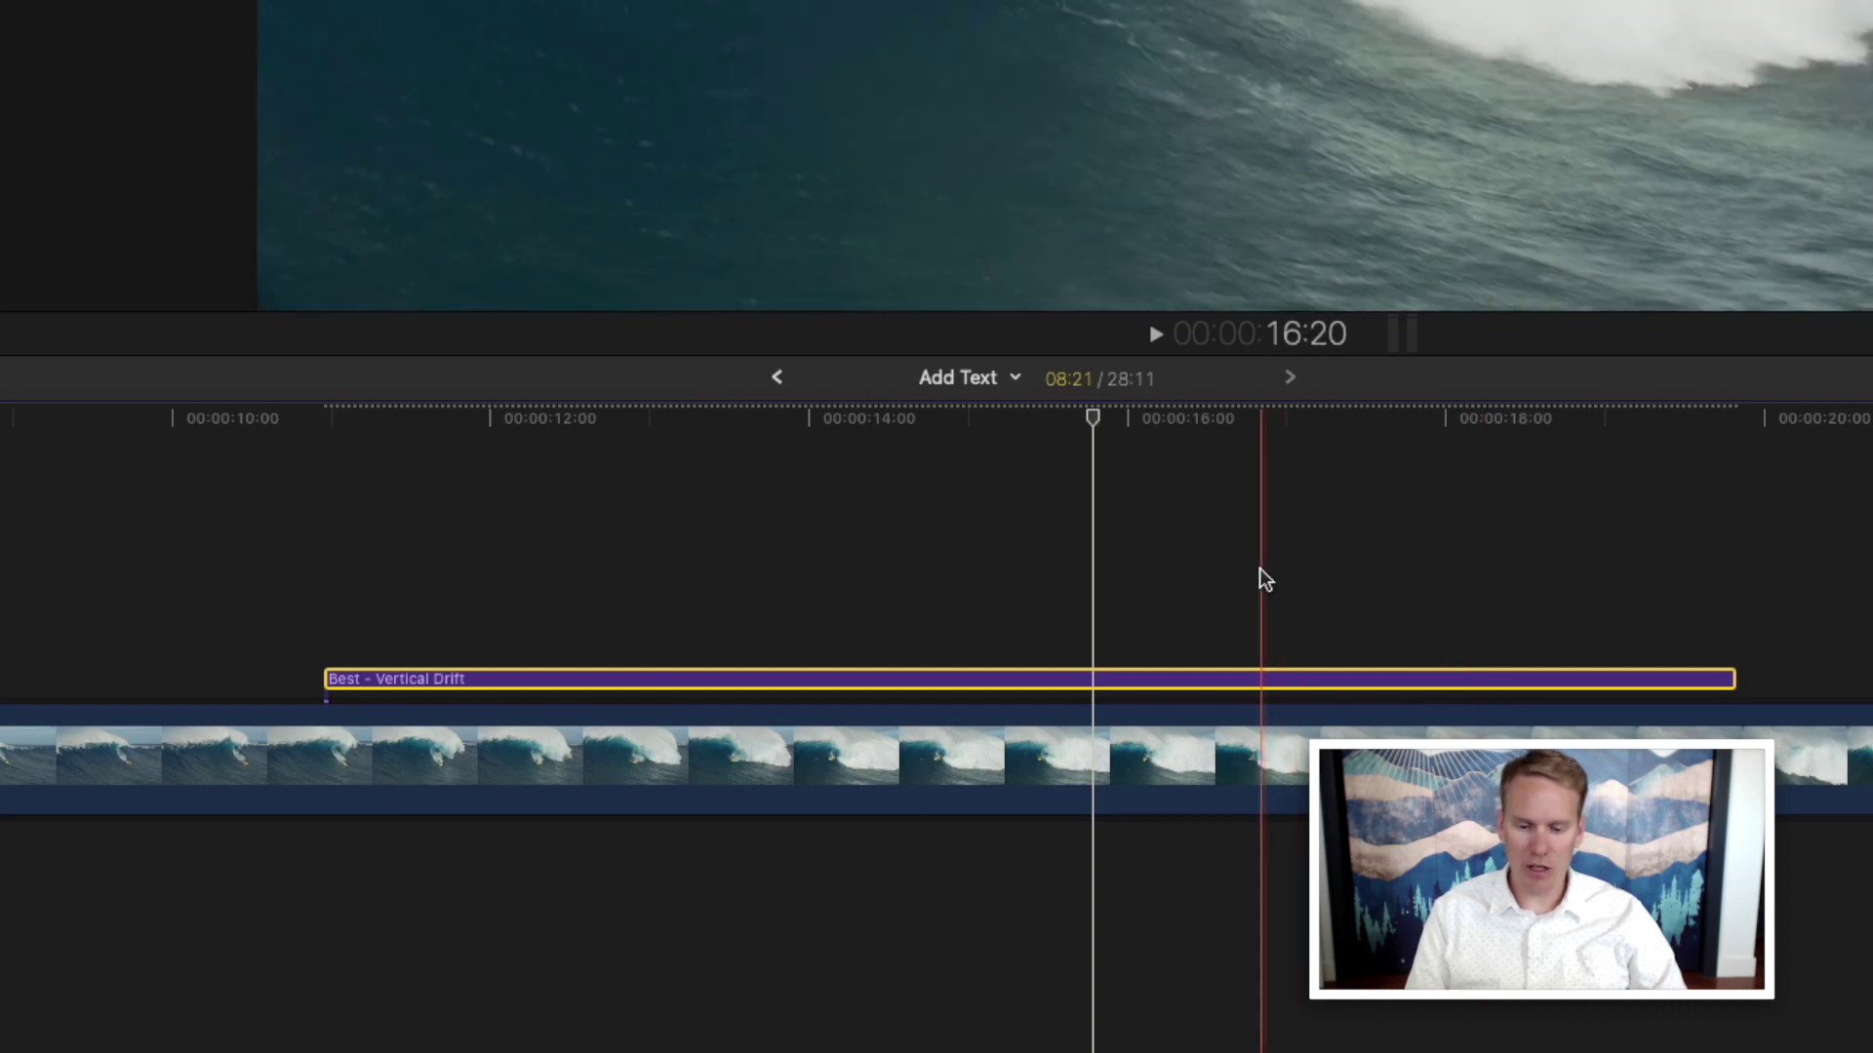
{"action": "key", "text": "alt+bracketright"}
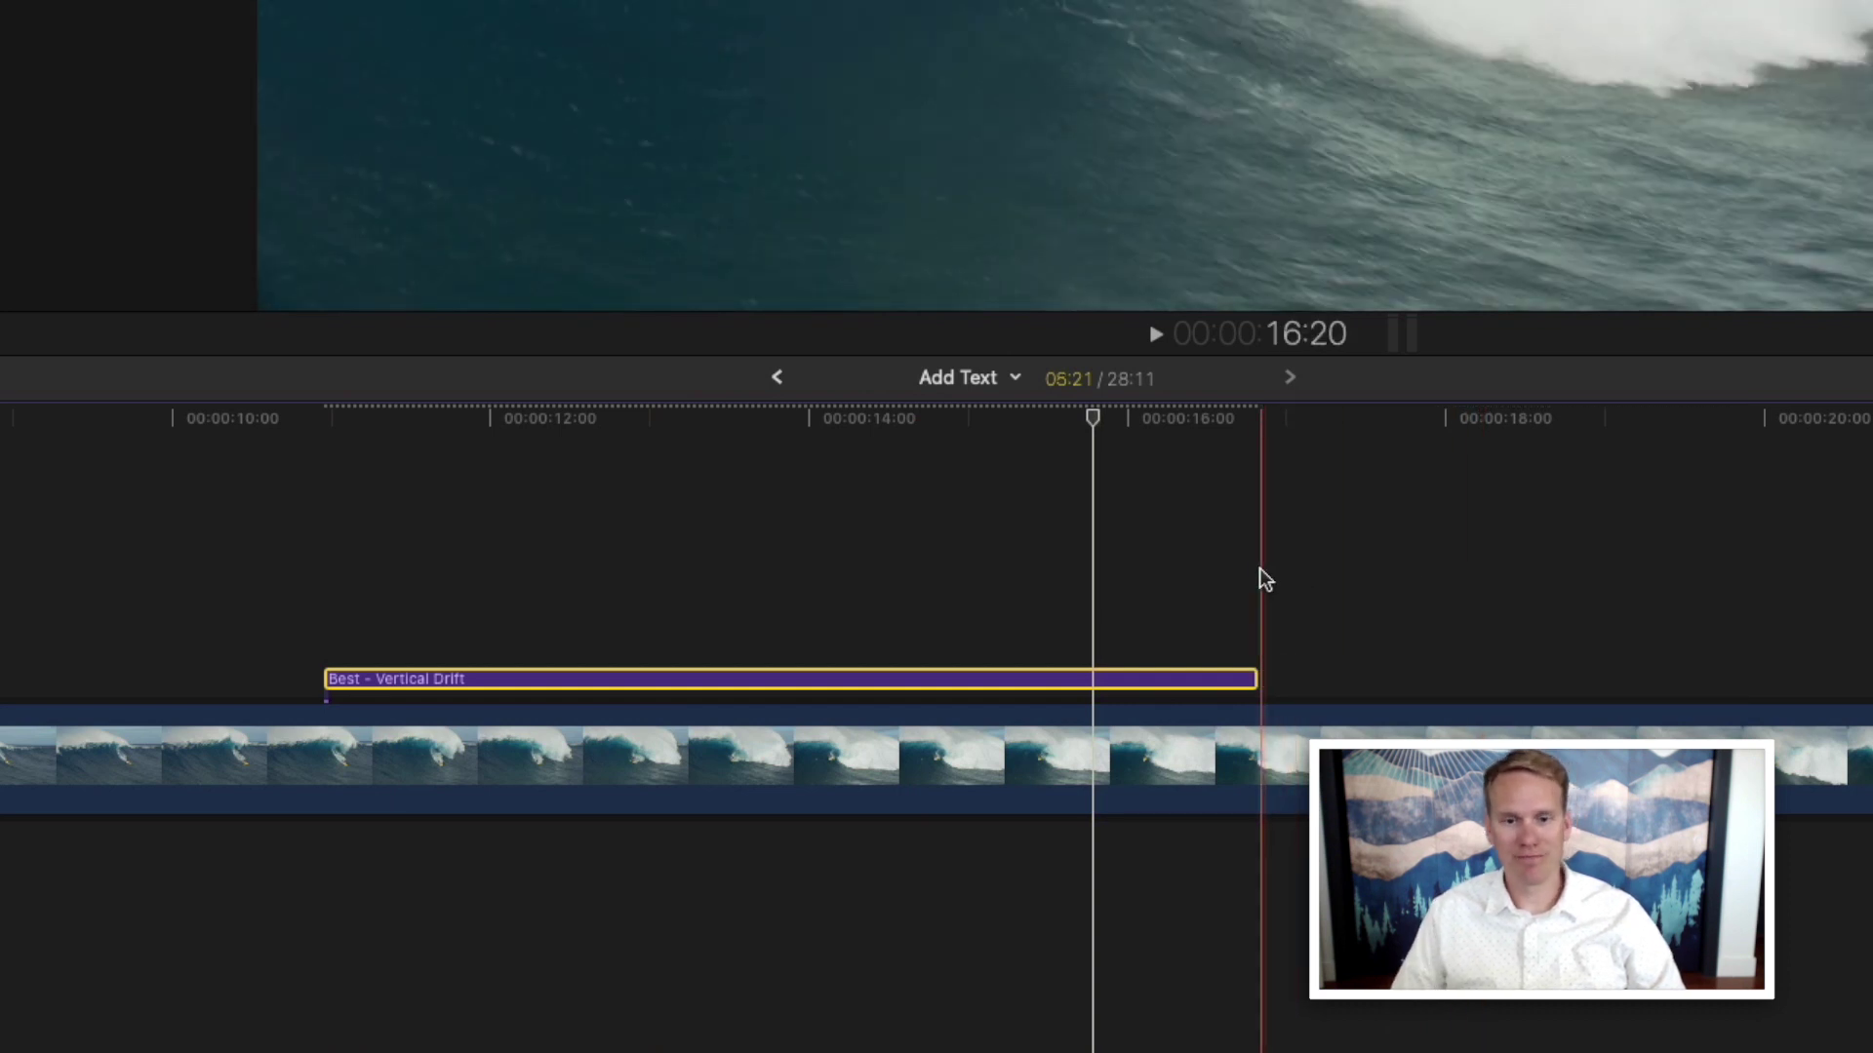